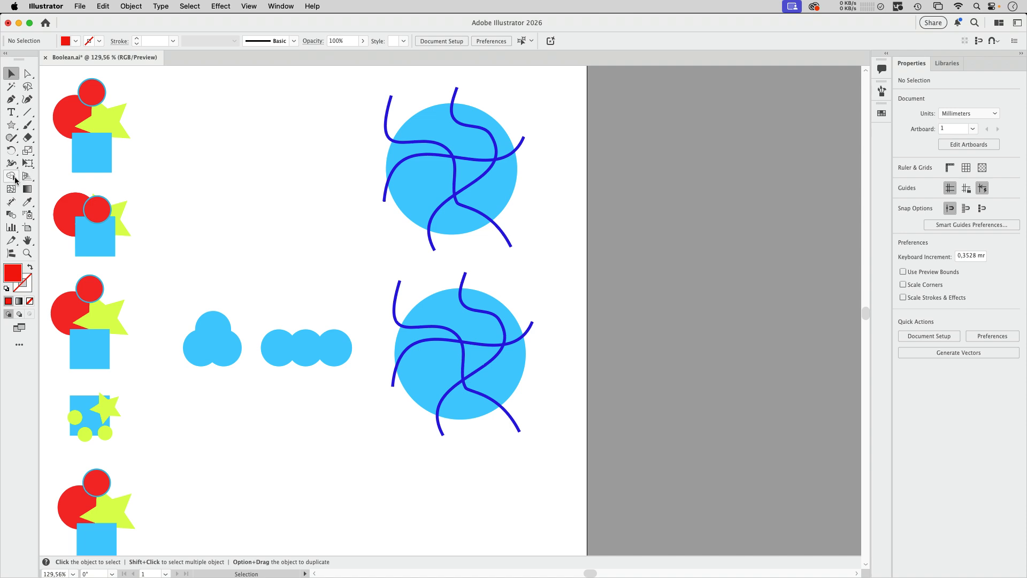
left_click_drag(10, 176, 36, 181)
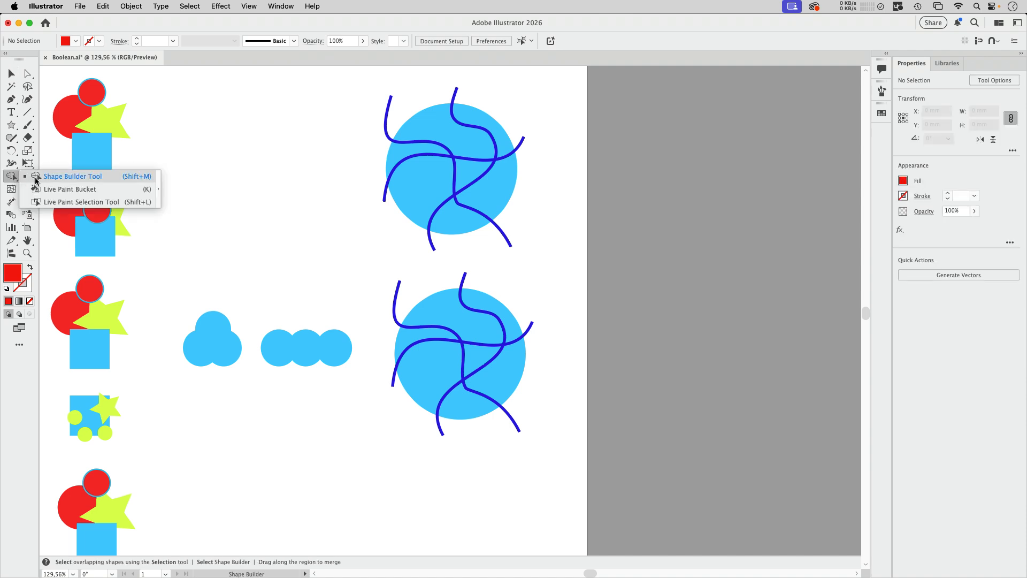
left_click(66, 177)
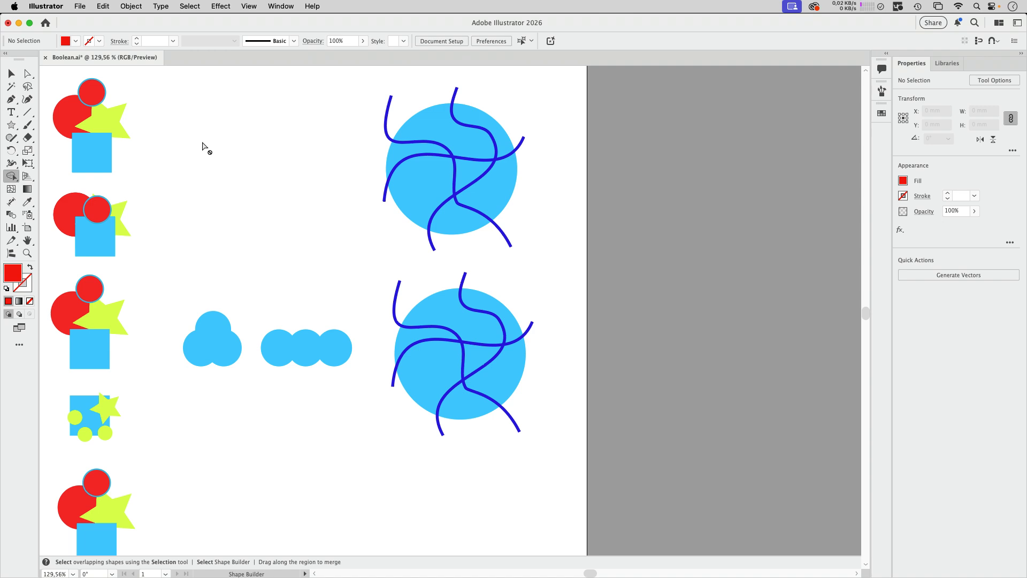
left_click(11, 73)
- Show the Pathfinder panel, select the topmost cluster of circles, star and square, and move the panel clear of it
left_click(284, 7)
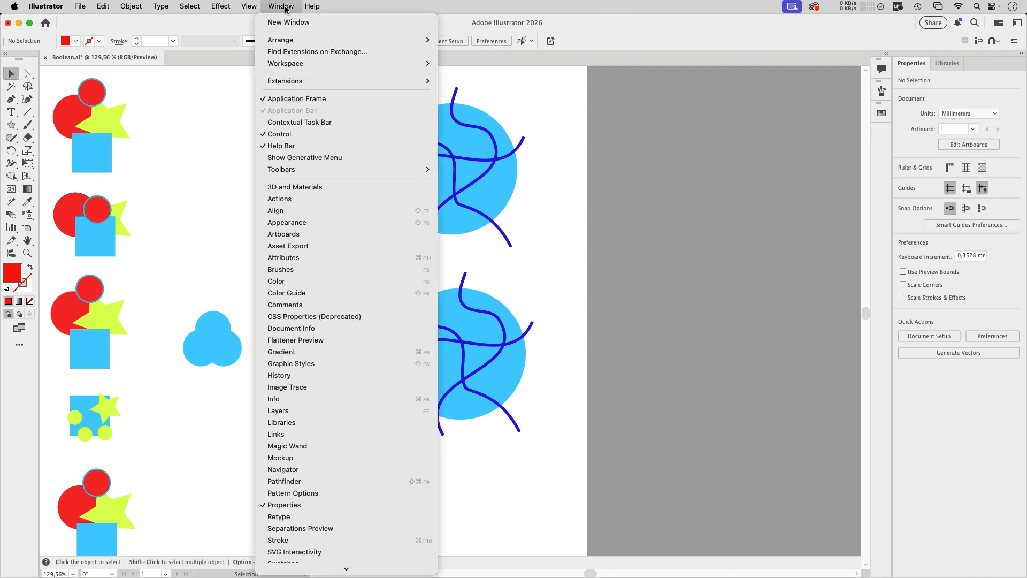
left_click(345, 480)
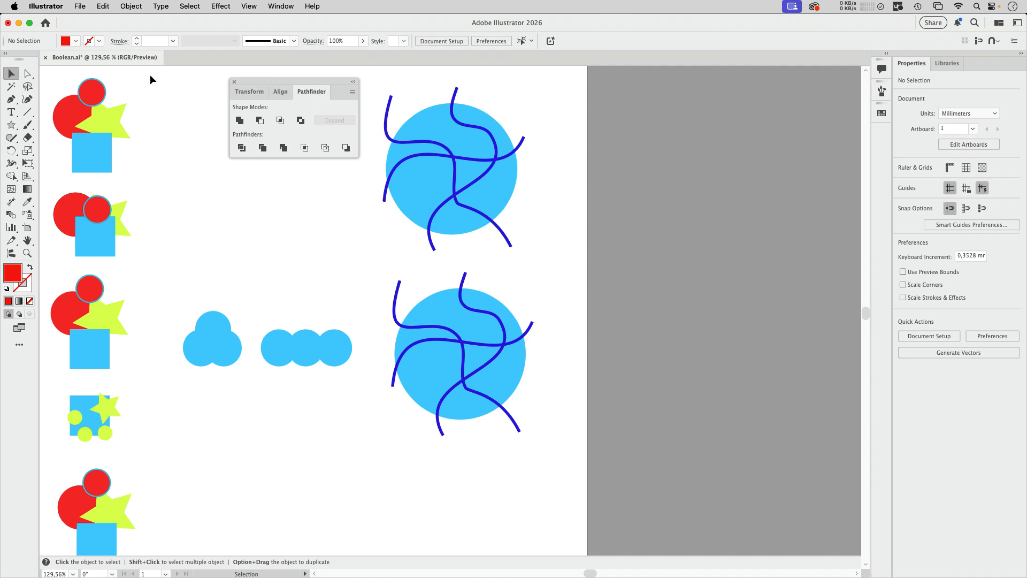
left_click_drag(149, 79, 41, 182)
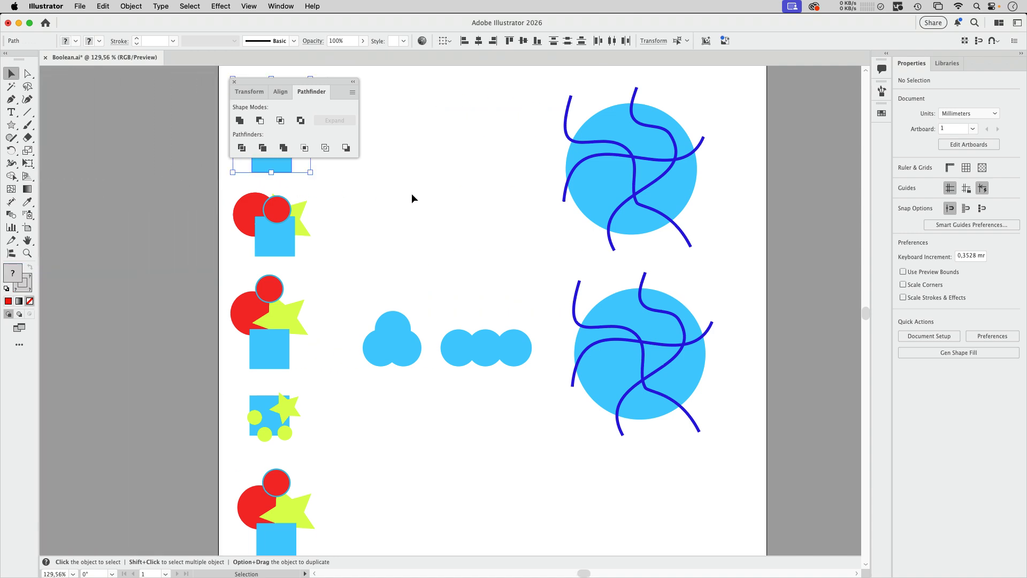
left_click_drag(303, 91, 383, 89)
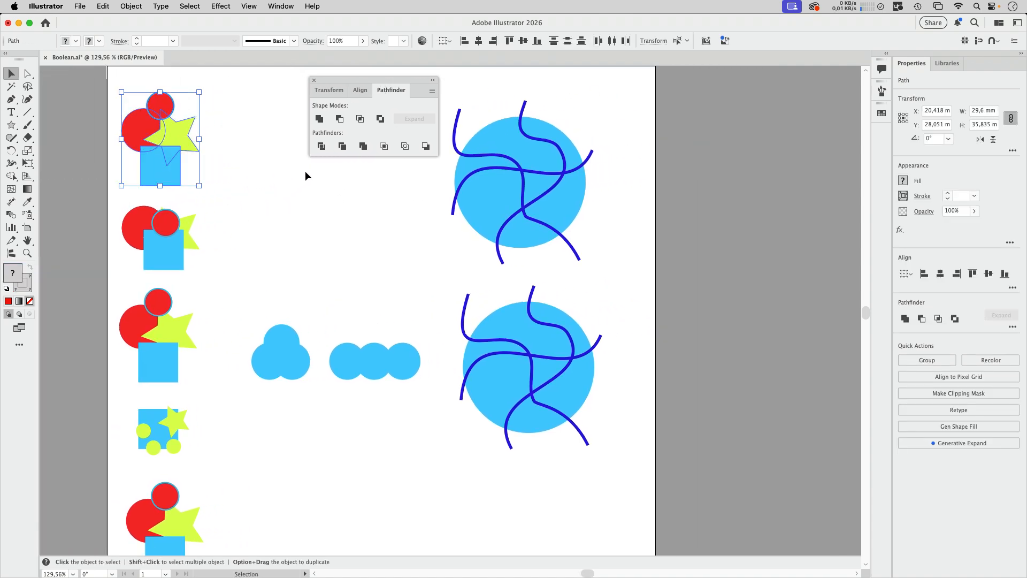
- Unite the selected cluster, undo it, and unite the shapes again as an editable compound shape
left_click(320, 120)
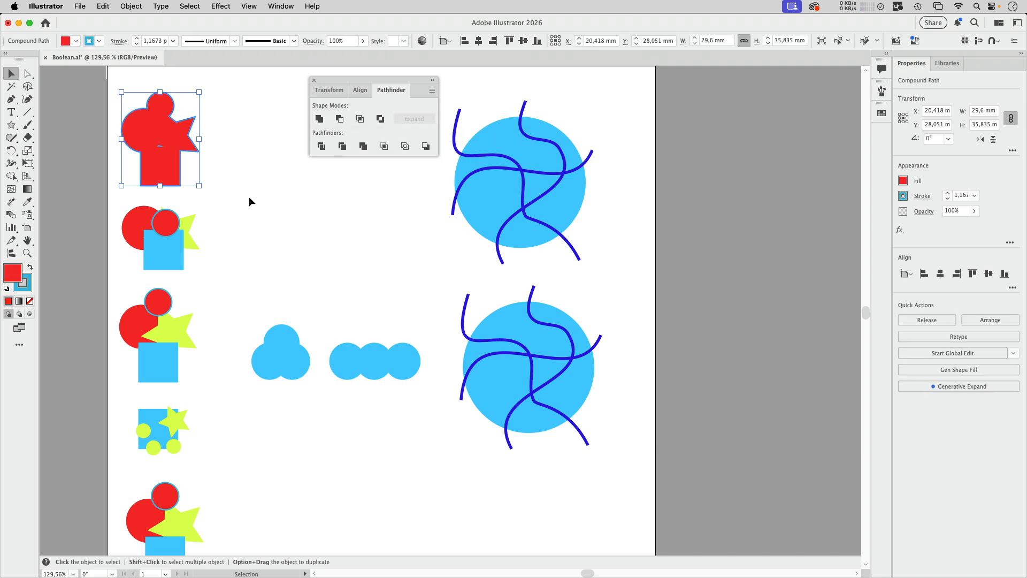
key("super+z")
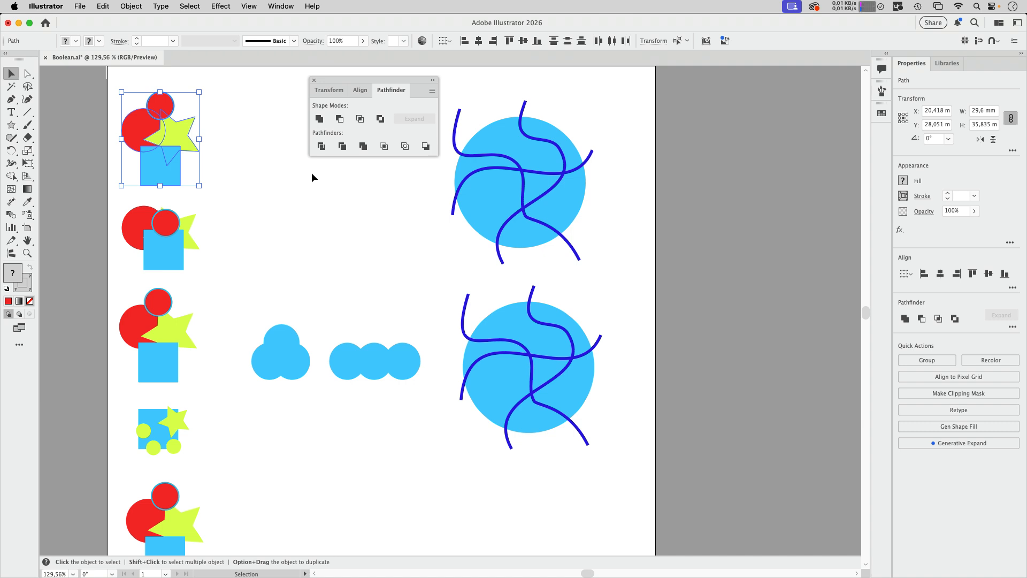
left_click(319, 119, "alt")
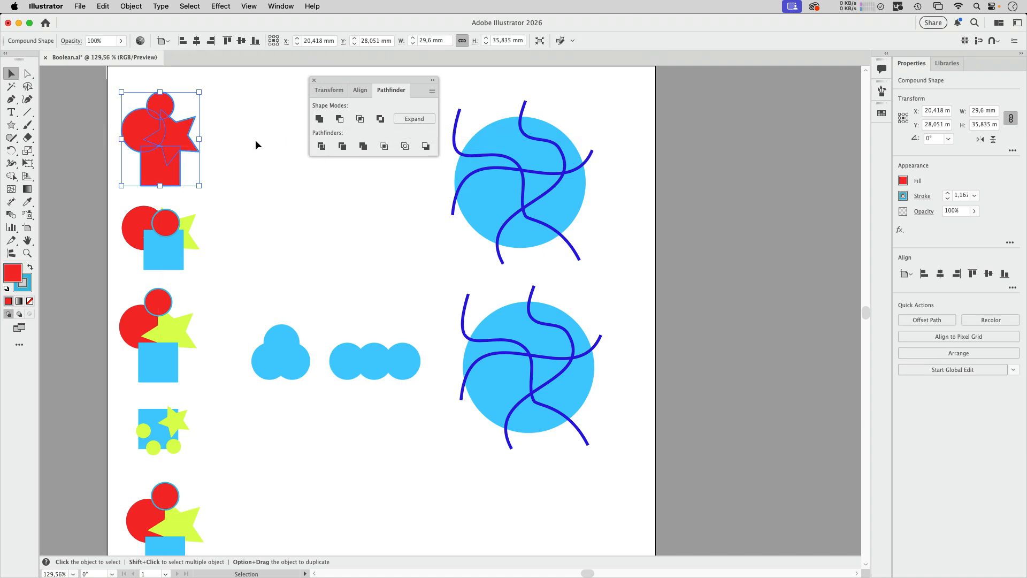
- Try moving only the star inside the united compound shape slightly up and outward
left_click(27, 76)
left_click(259, 116)
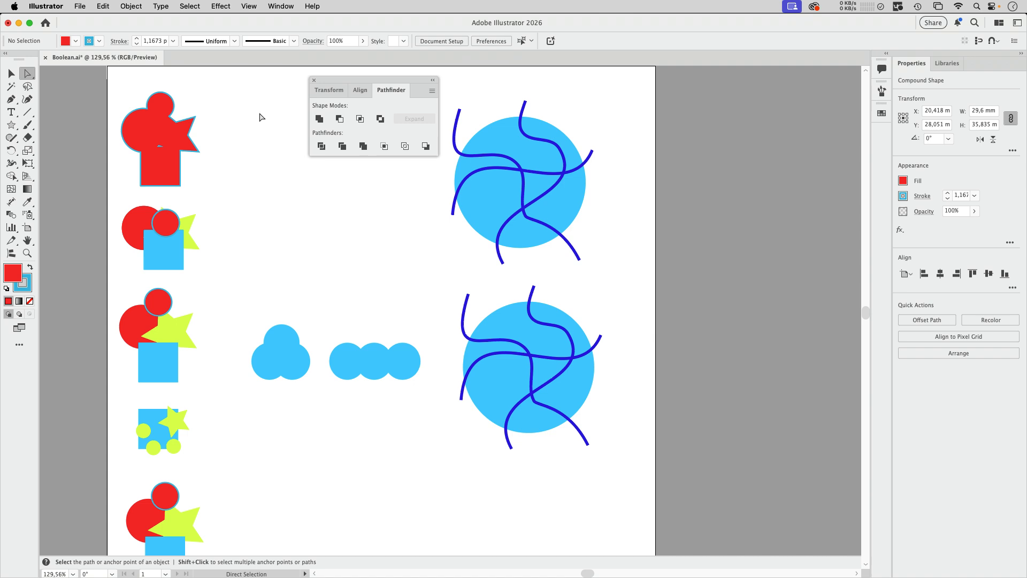
mouse_move(177, 136)
left_mouse_down()
mouse_move(195, 126)
mouse_move(181, 116)
mouse_move(183, 150)
mouse_move(171, 123)
mouse_move(209, 112)
mouse_move(185, 114)
mouse_move(199, 139)
mouse_move(192, 120)
mouse_move(186, 129)
left_mouse_up()
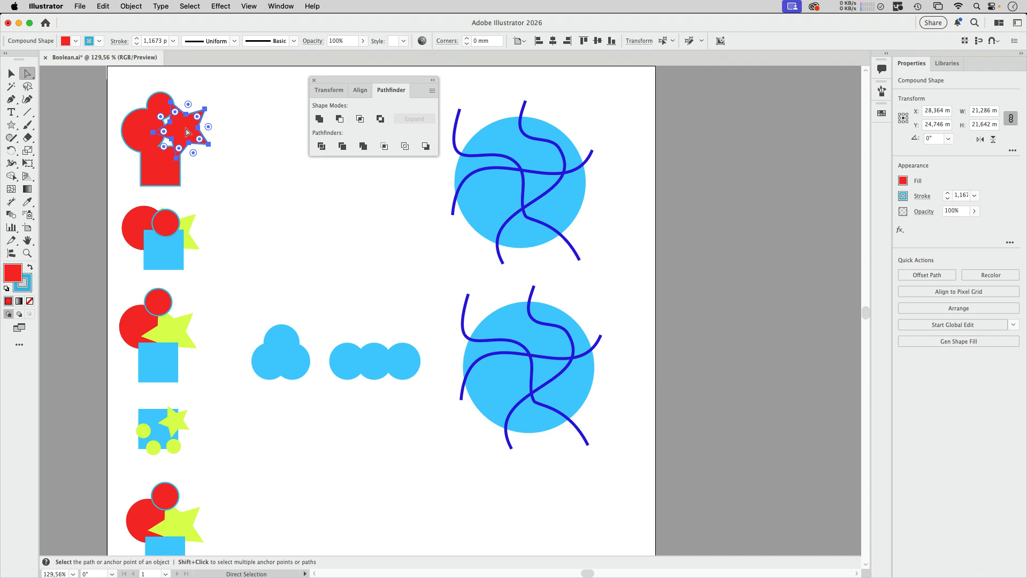
key("v")
left_click(178, 208)
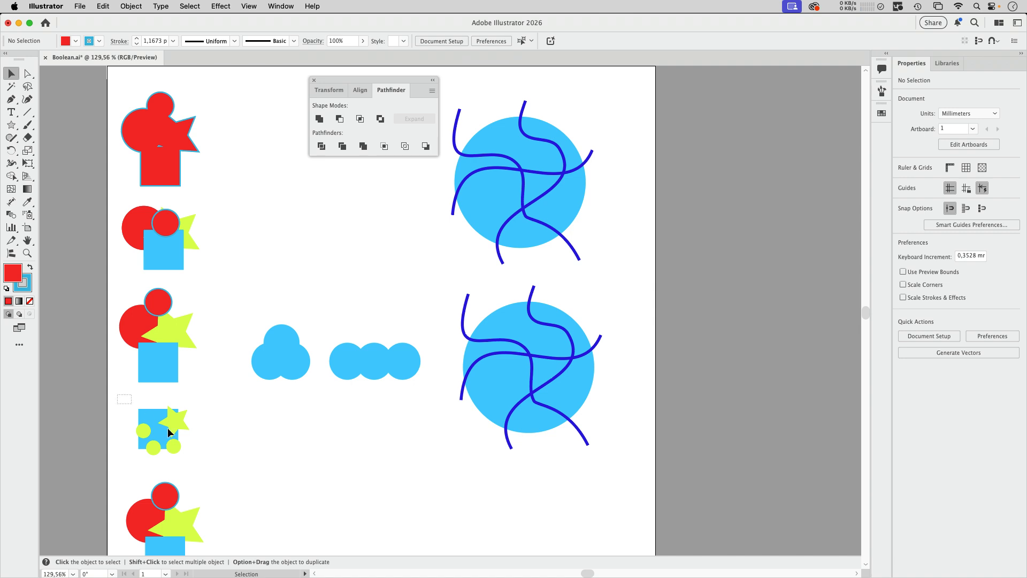
- Move the blue square with its green star and dots beside the compound shape and subtract the front shapes with Minus Front
left_click_drag(168, 428, 259, 143)
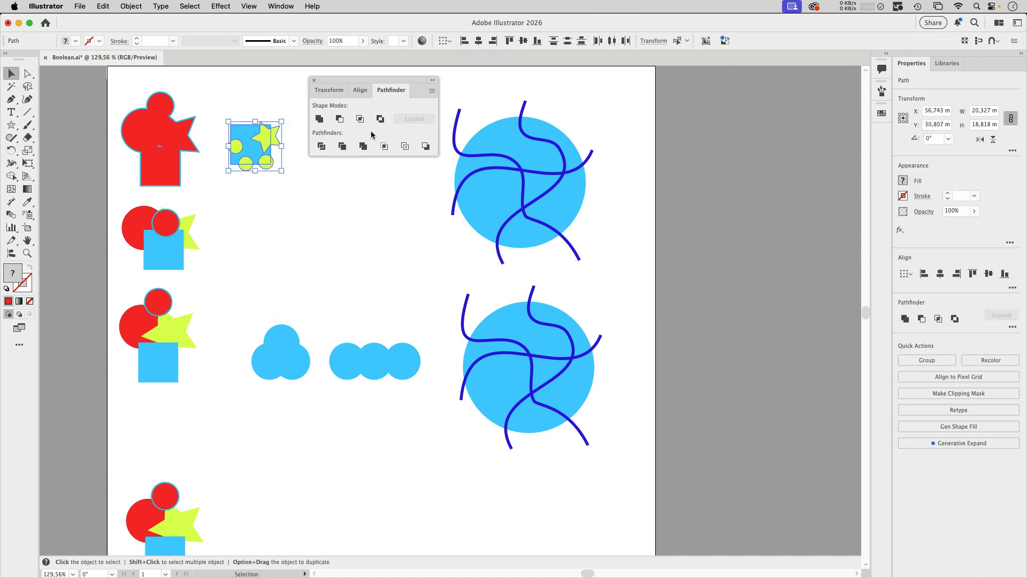
left_click(339, 119)
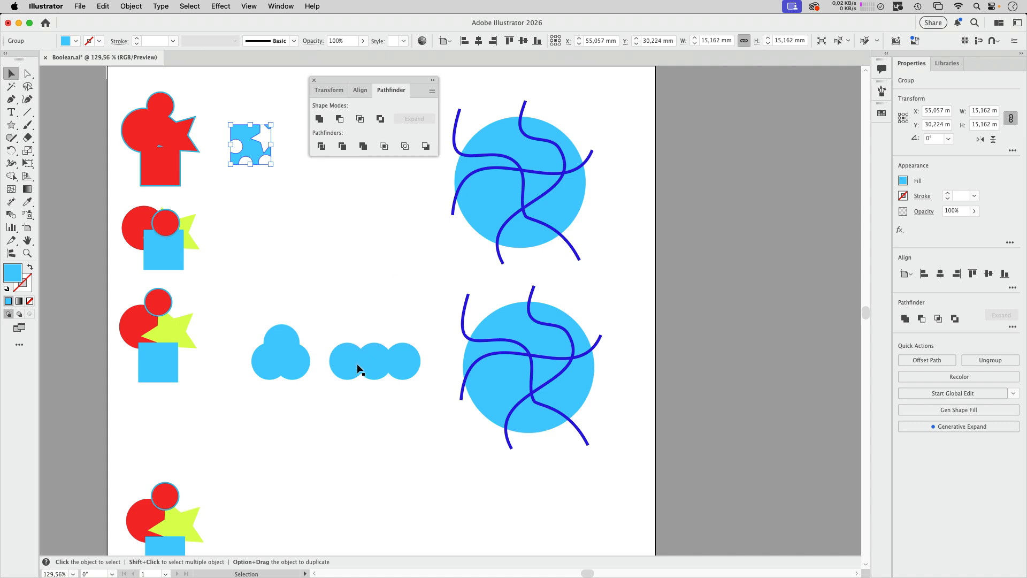
- Try to intersect the row of three overlapping circles
left_click_drag(335, 320, 441, 399)
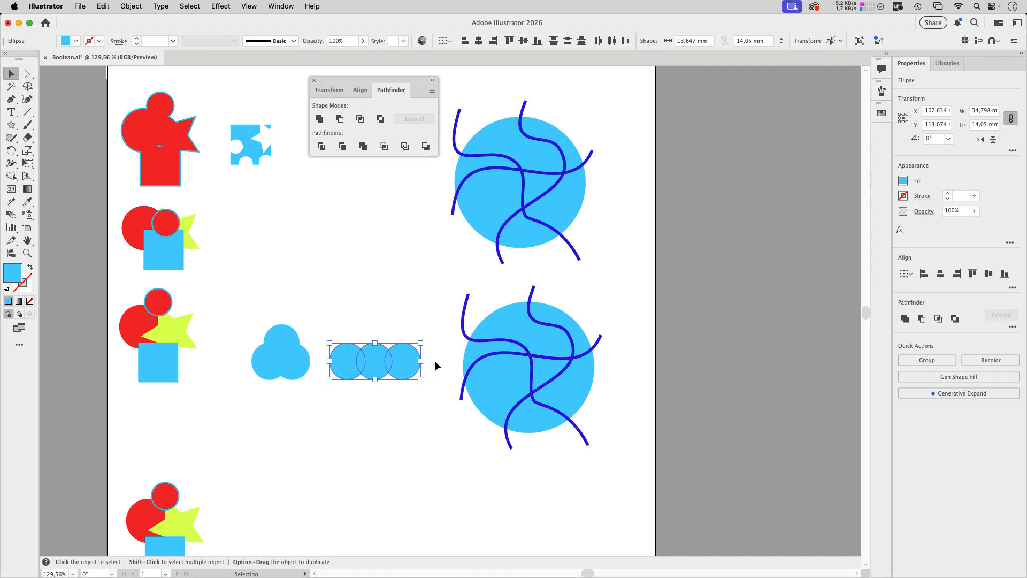
left_click(359, 118)
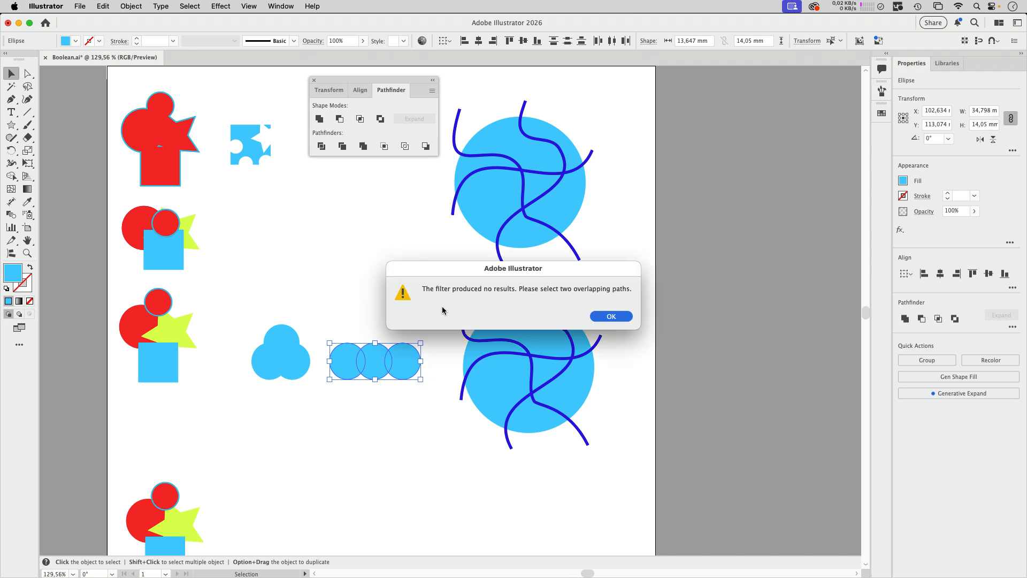
left_click(610, 316)
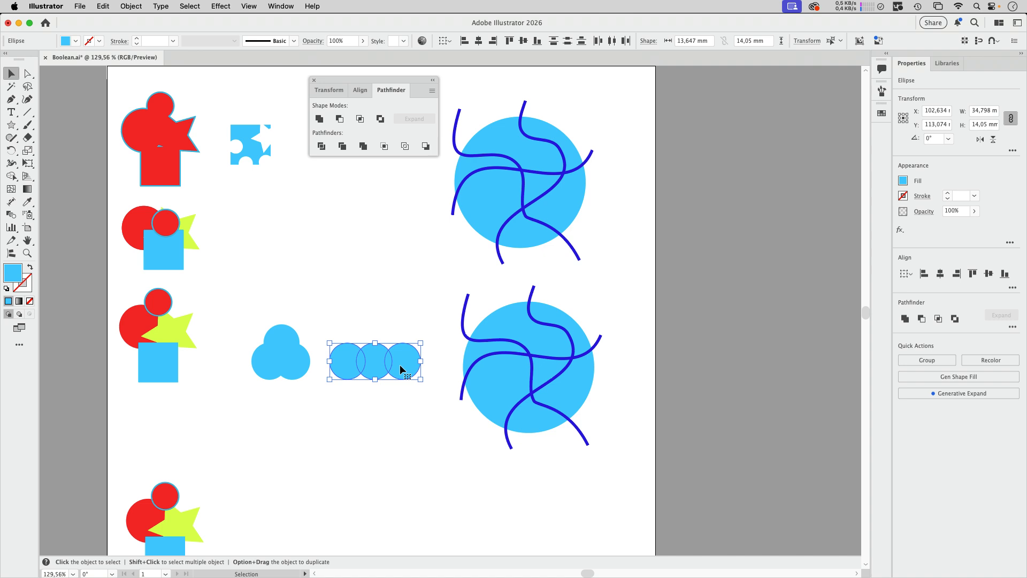
- Intersect the triangular cluster of three blue circles, and exclude the overlaps in the row of three circles
left_click_drag(237, 308, 316, 394)
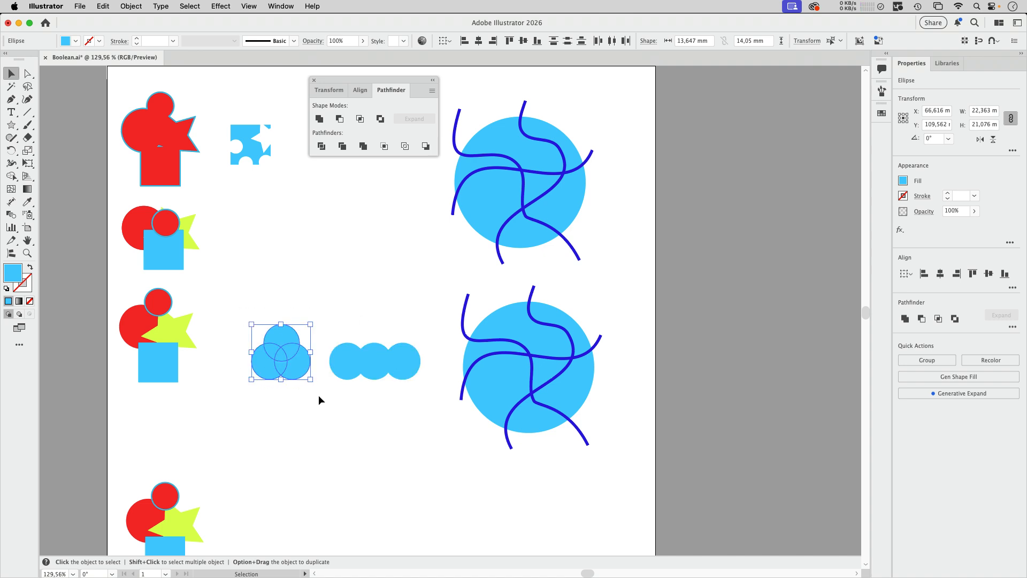
left_click(360, 120)
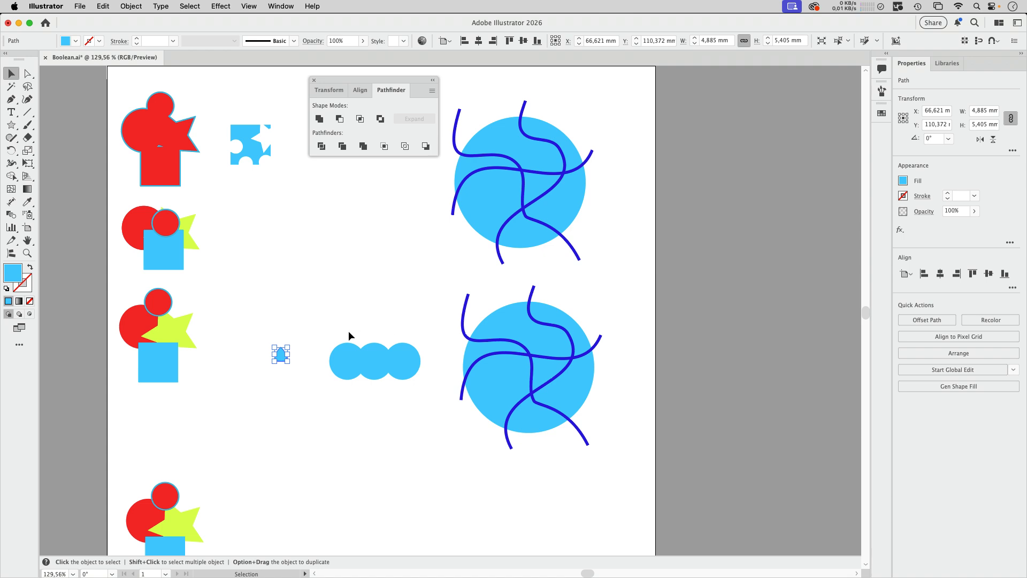
left_click_drag(321, 325, 426, 399)
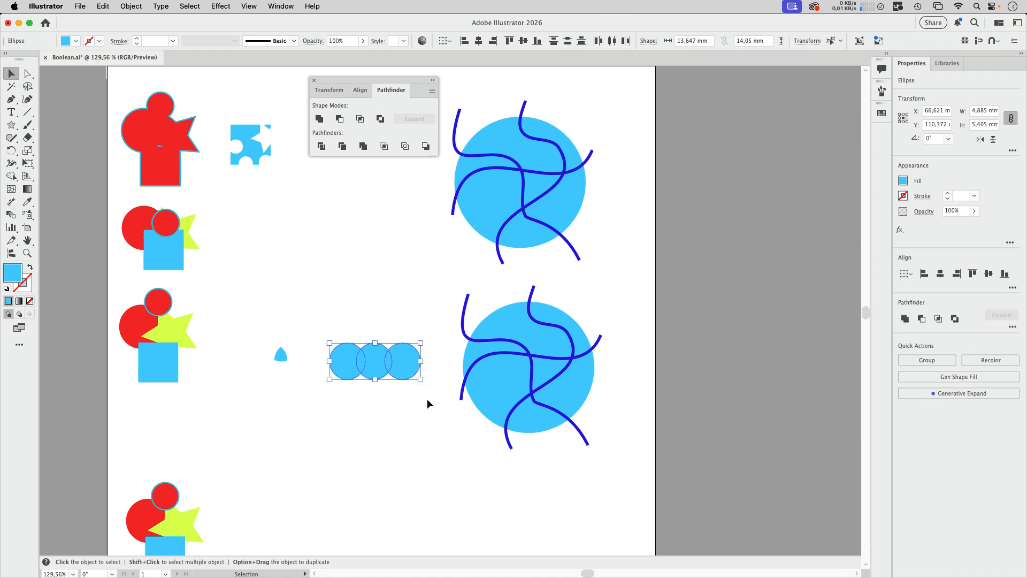
left_click(380, 119)
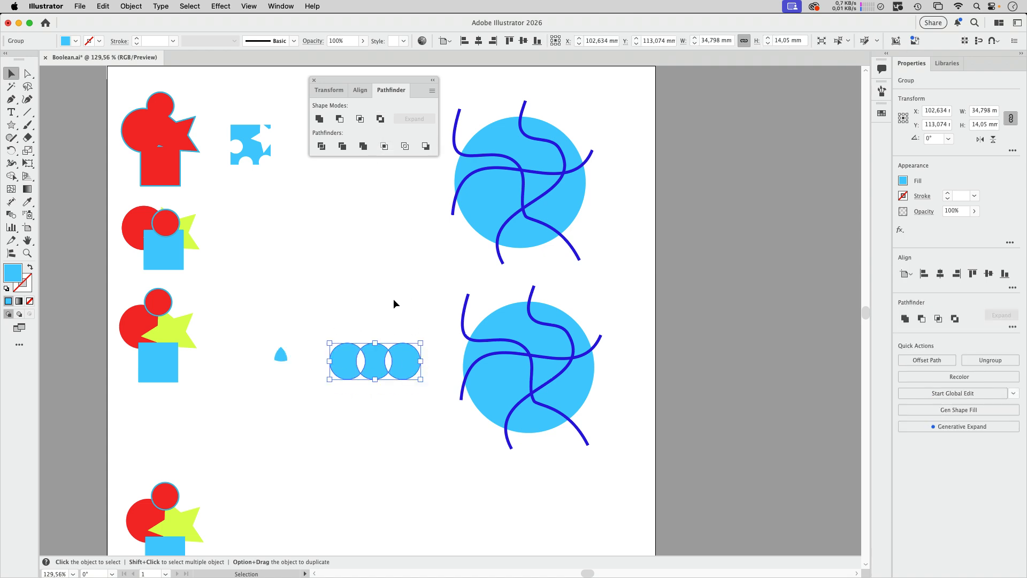
- Show the layers and expand the group made from the row of circles to examine its paths
left_click(282, 6)
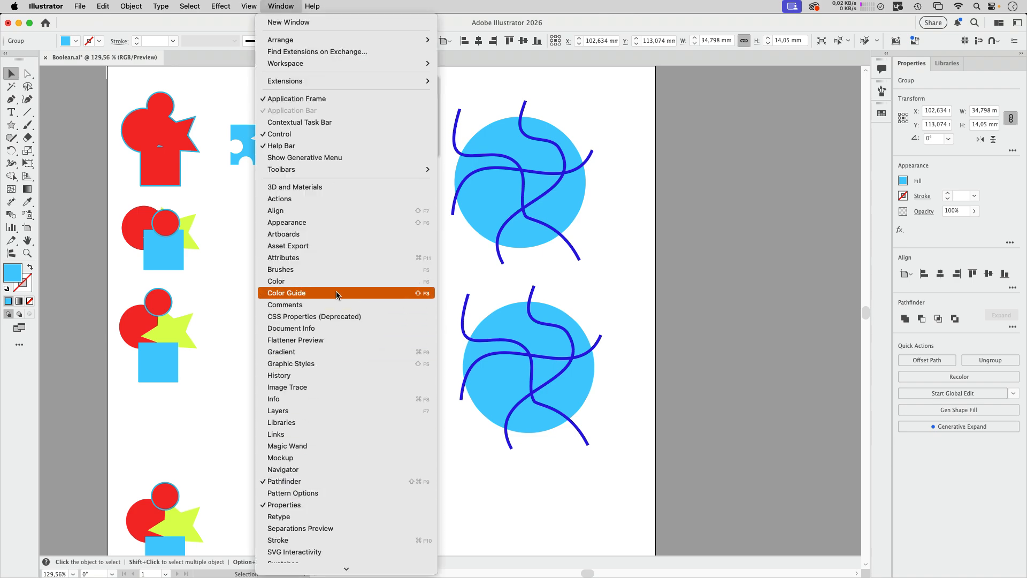
left_click(313, 410)
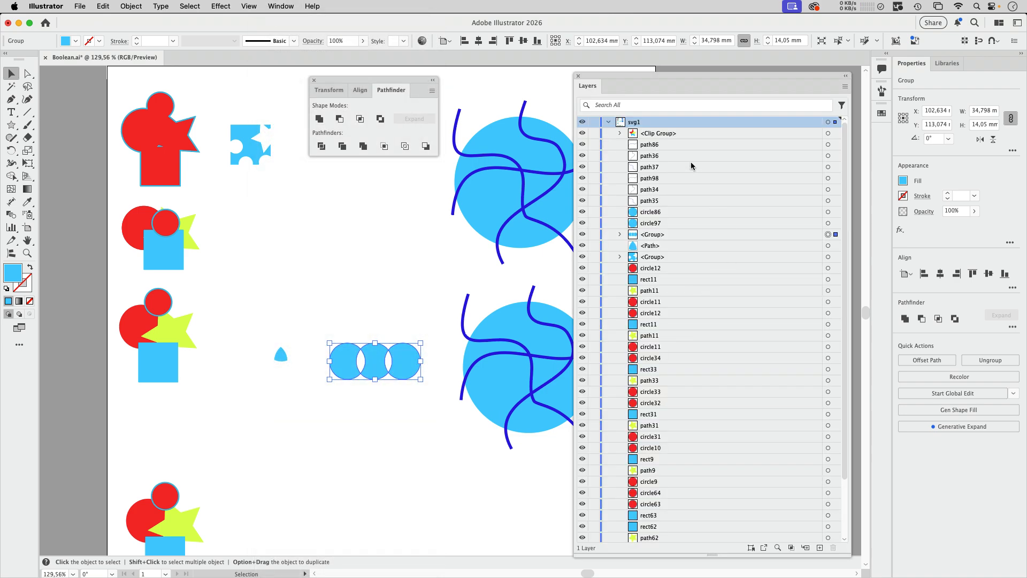
left_click(620, 235)
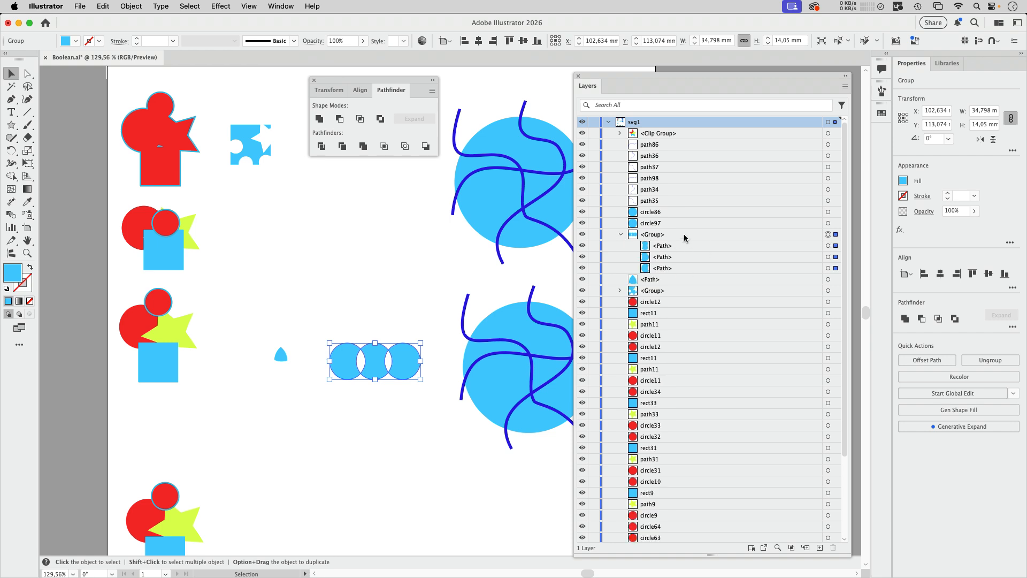
- Draw an ellipse about 46 × 43 mm above the row of circles and a smaller one about 25 × 27 mm inside it
left_click(78, 143)
key("l")
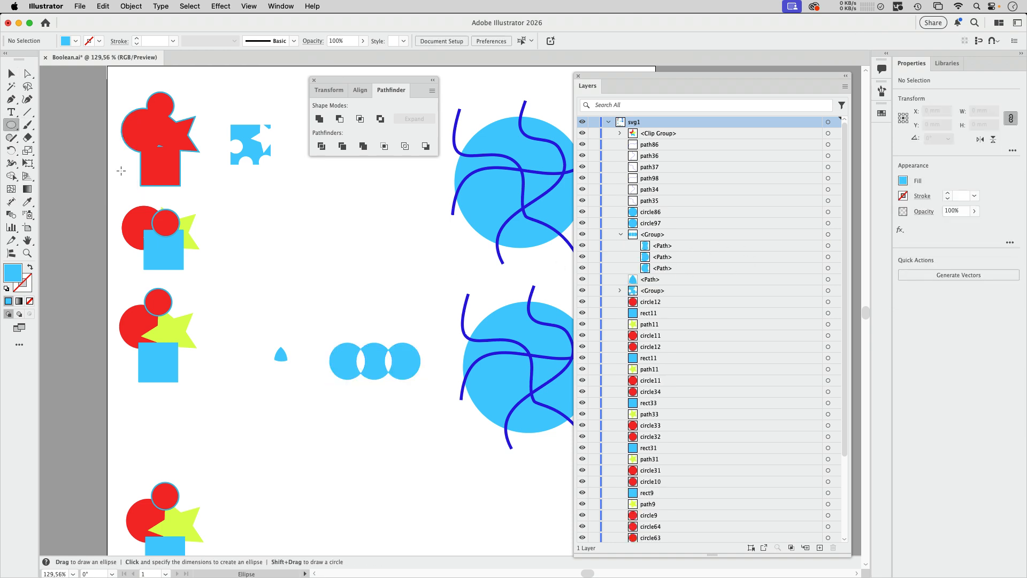
left_click_drag(293, 201, 411, 313)
left_click_drag(323, 228, 389, 297)
left_click(11, 73)
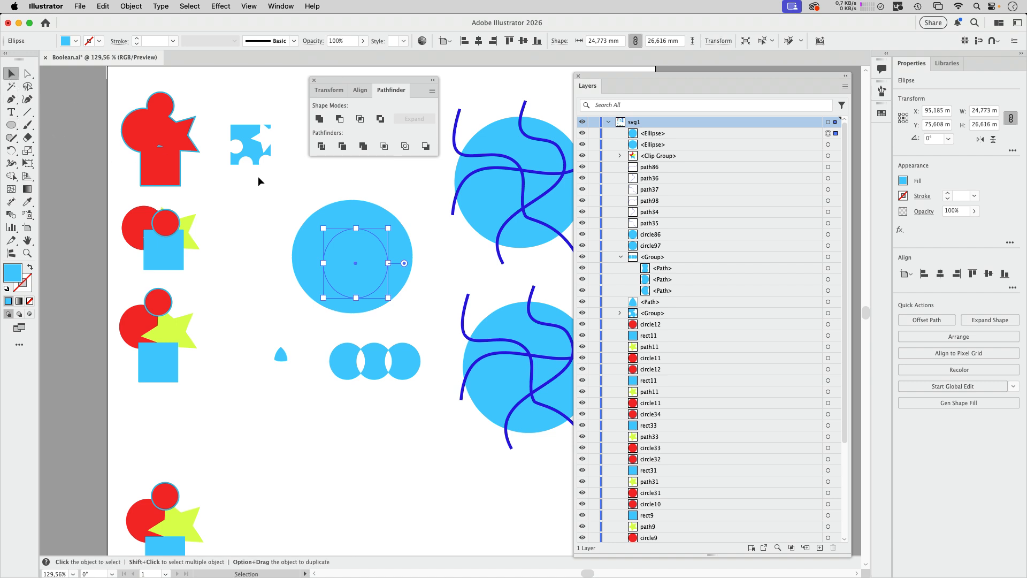
- Subtract the inner ellipse from the outer one with Minus Front to form a ring
left_click_drag(262, 195, 394, 251)
left_click(339, 119)
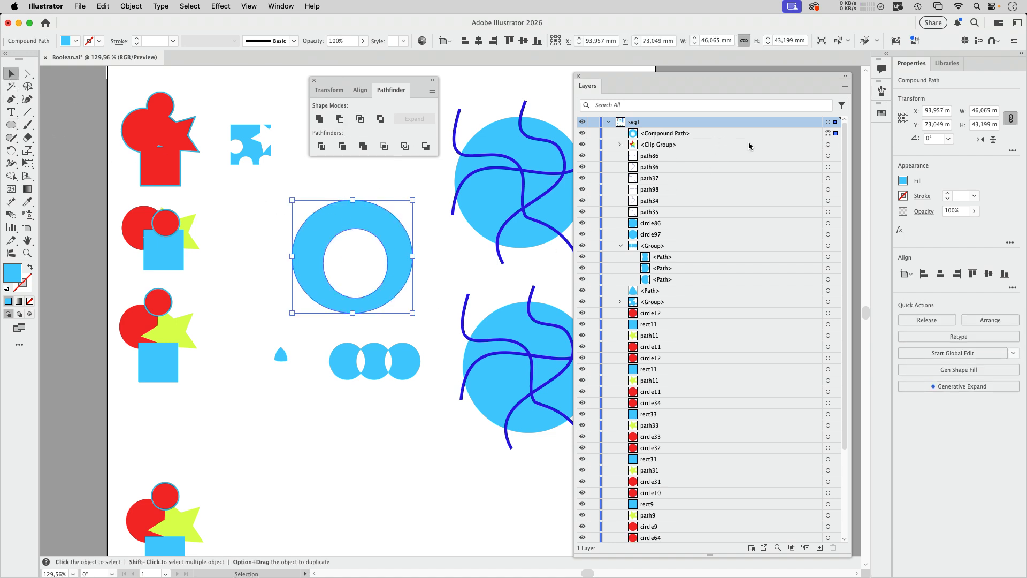
- Review the Compound Path commands available for the ring, then deselect it
left_click(132, 6)
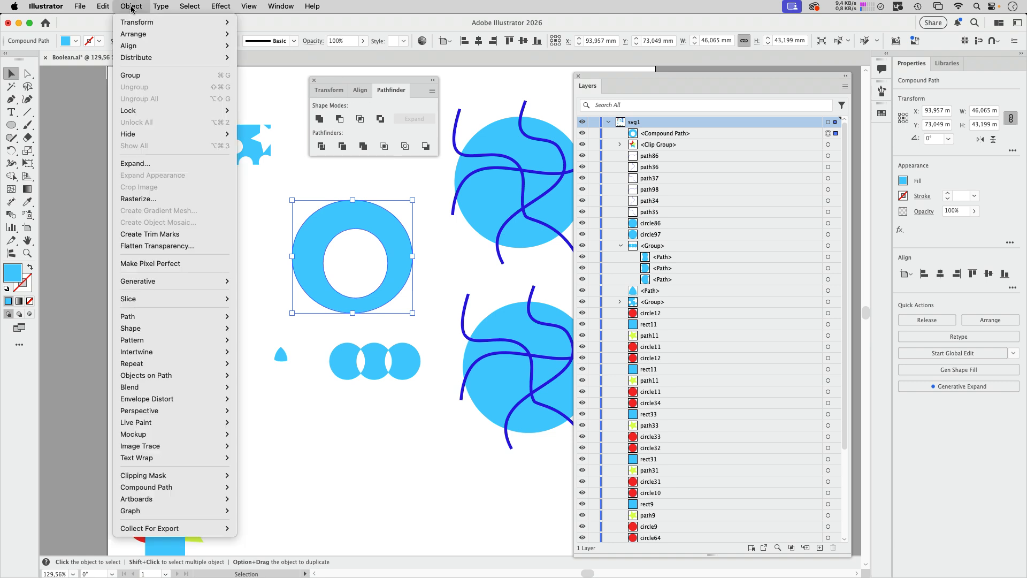
mouse_move(214, 486)
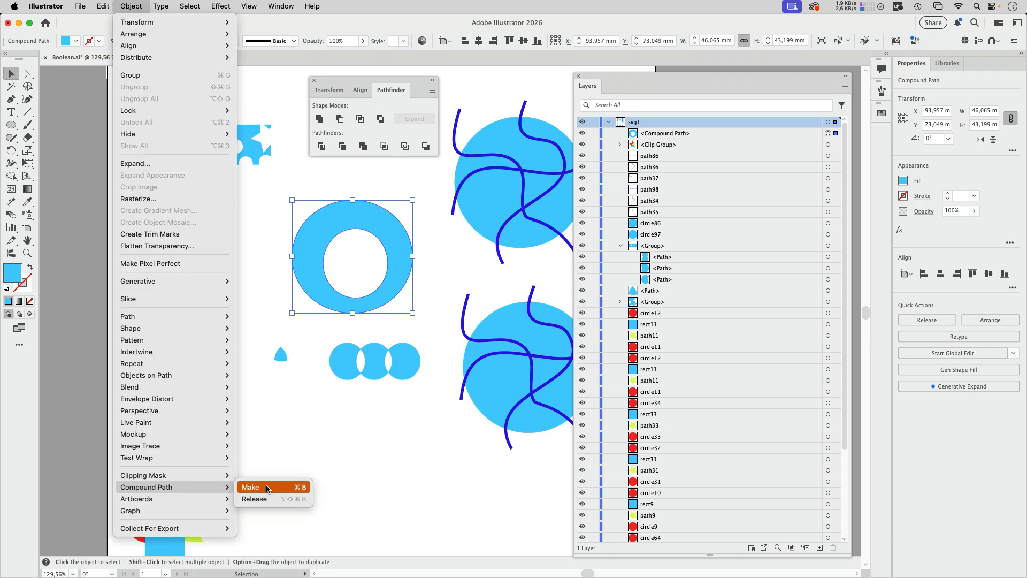
left_click(133, 7)
left_click(207, 95)
- Apply Divide to the cluster of circles, star and square directly above the bottom row, with the Pathfinder panel moved nearby
scroll(345, 363, "down", 5)
scroll(345, 363, "right", 1)
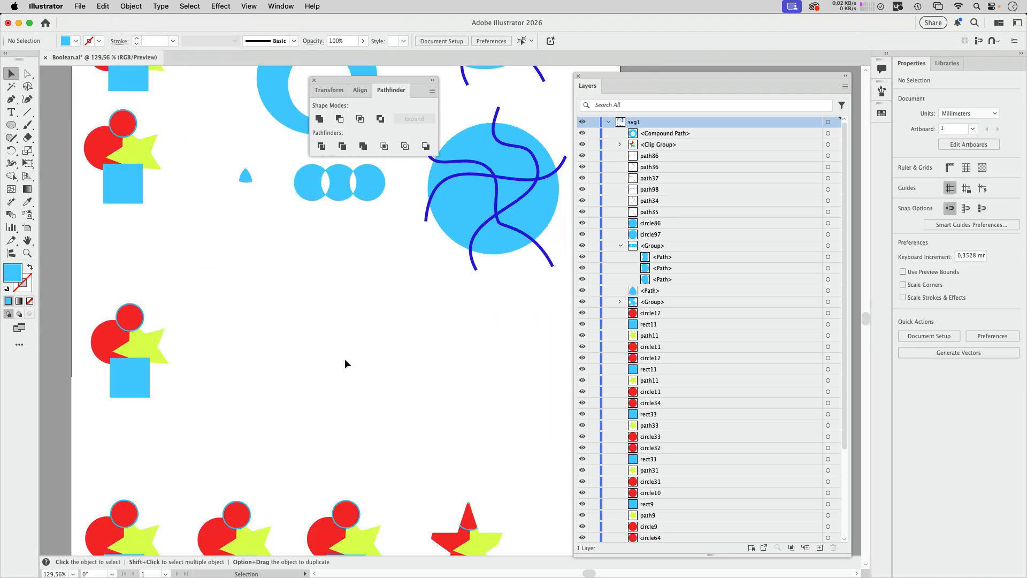
left_click_drag(386, 85, 345, 245)
key("space")
left_click_drag(195, 360, 220, 312)
left_click_drag(220, 316, 158, 258)
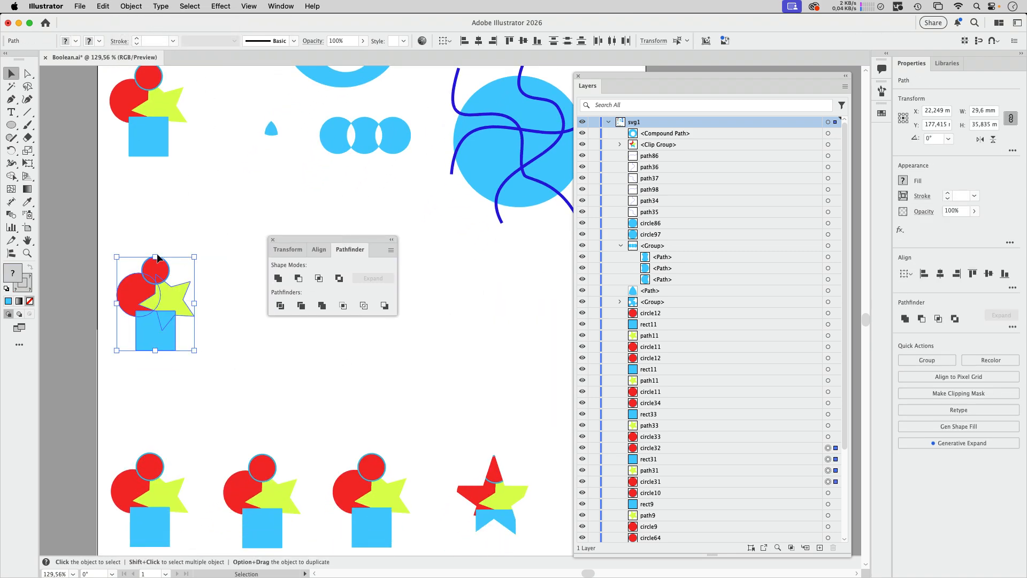
left_click(280, 307)
- Ungroup the divided cluster and pull its small circle, star and square pieces away from the rest
left_click(230, 305)
left_click(164, 297)
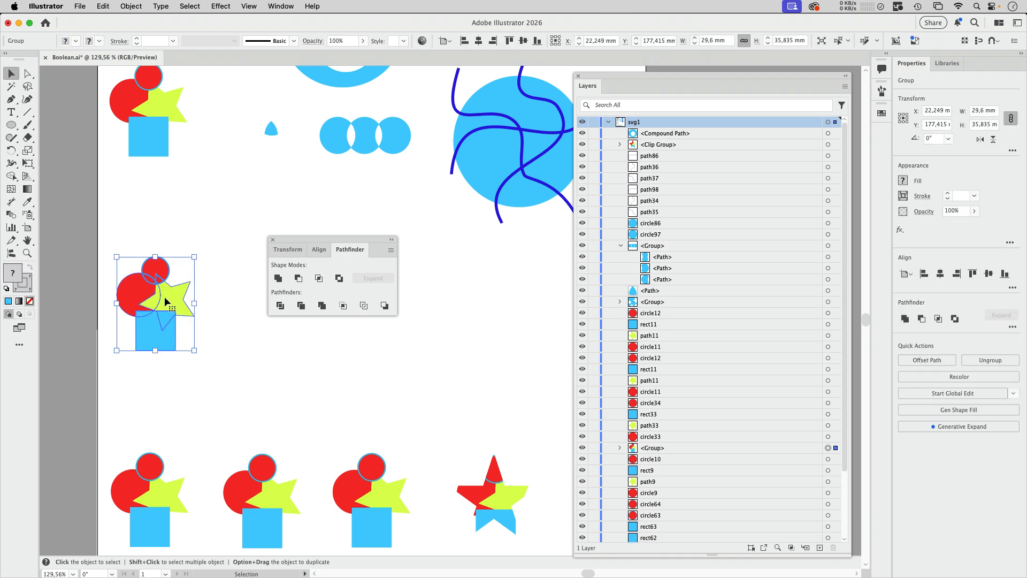
key("super+shift+g")
left_click(216, 288)
left_click_drag(156, 263, 159, 254)
left_click_drag(186, 306, 200, 304)
left_click_drag(163, 346, 166, 356)
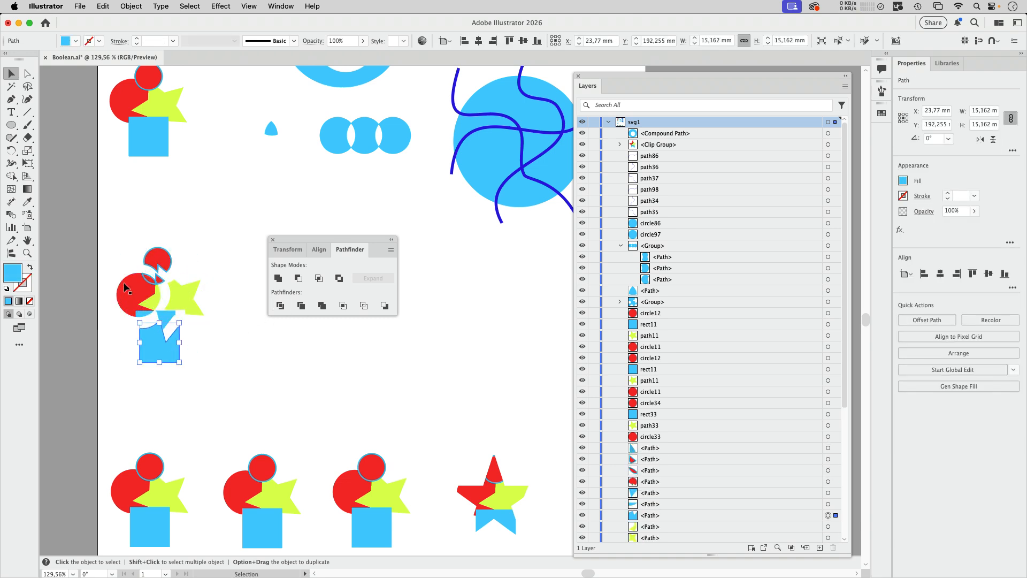
left_click(133, 281)
left_click(230, 366)
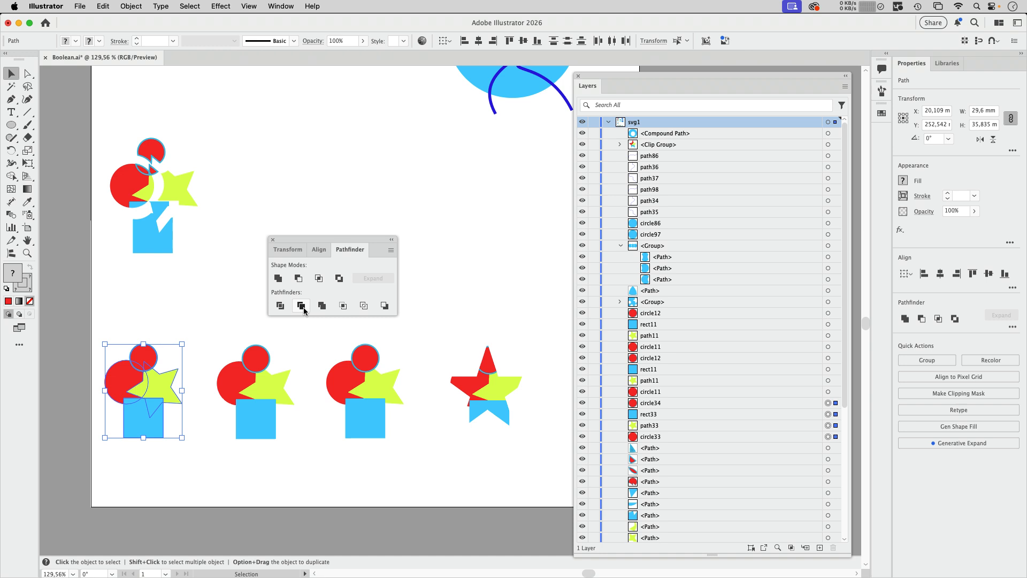
- Apply Trim to the leftmost bottom-row cluster, ungroup it, and pull its circles and star away from the other pieces
left_click(302, 306)
key("super+shift+g")
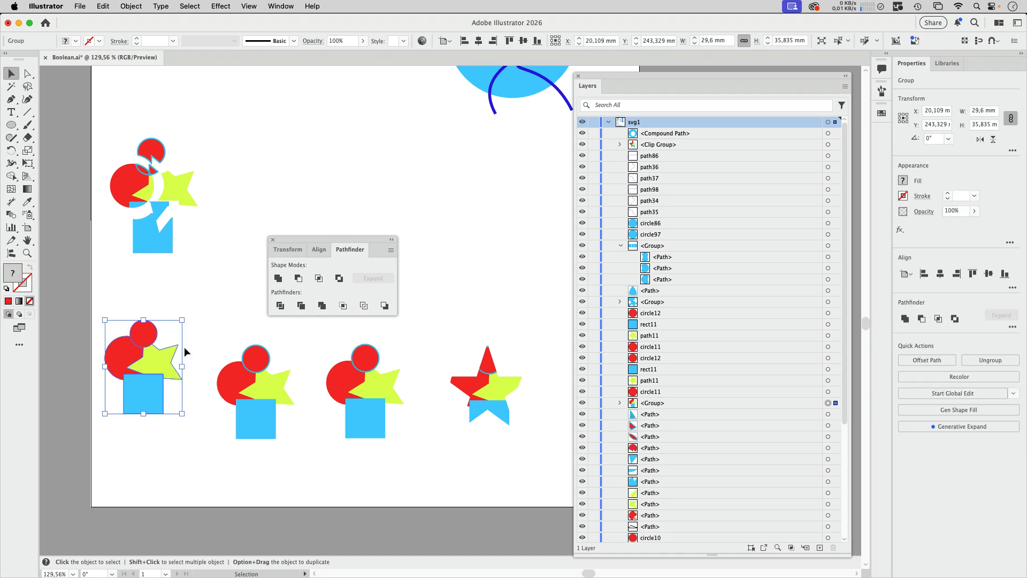
left_click_drag(172, 357, 157, 315)
left_click(217, 297)
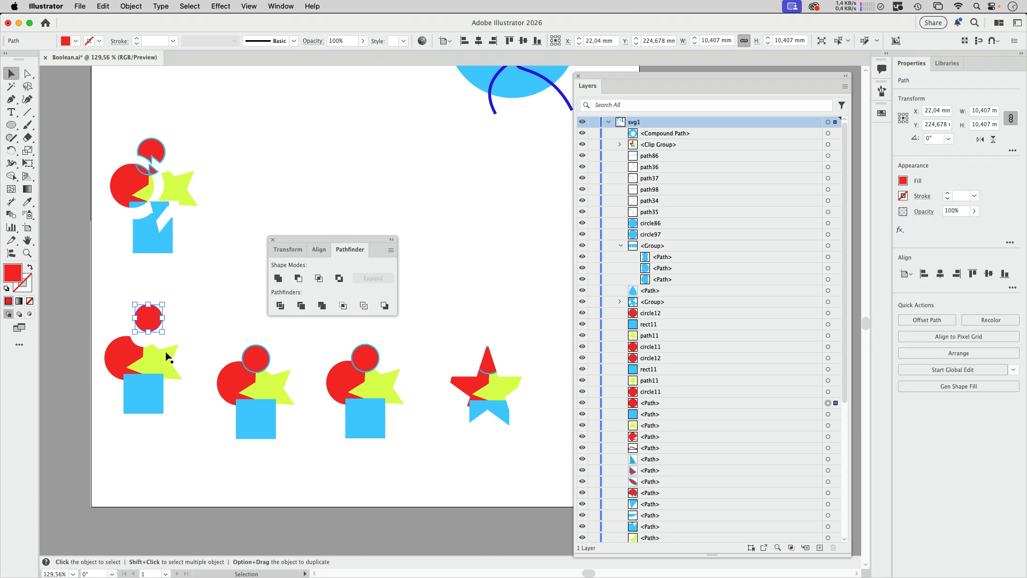
left_click(177, 352)
left_click_drag(113, 360, 107, 348)
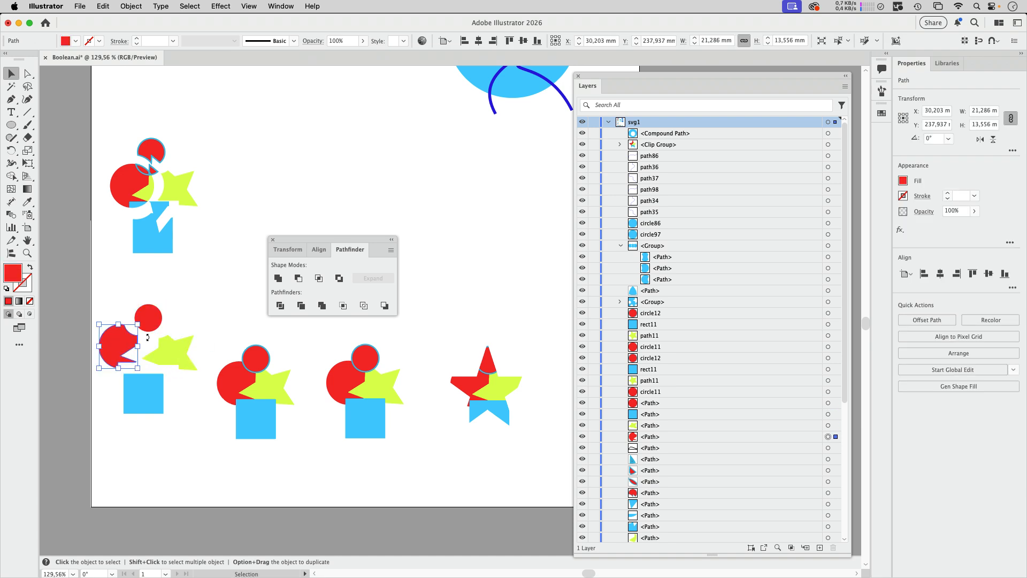
- Apply Merge to the second bottom-row cluster, ungroup it, and pull the merged red circles, star and square apart
left_click_drag(210, 444, 304, 343)
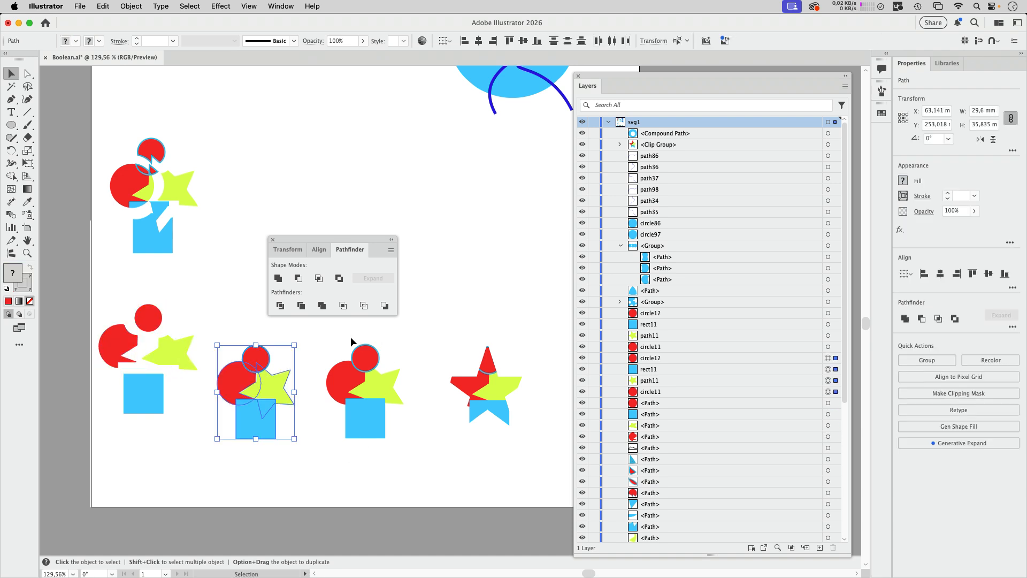
left_click(323, 309)
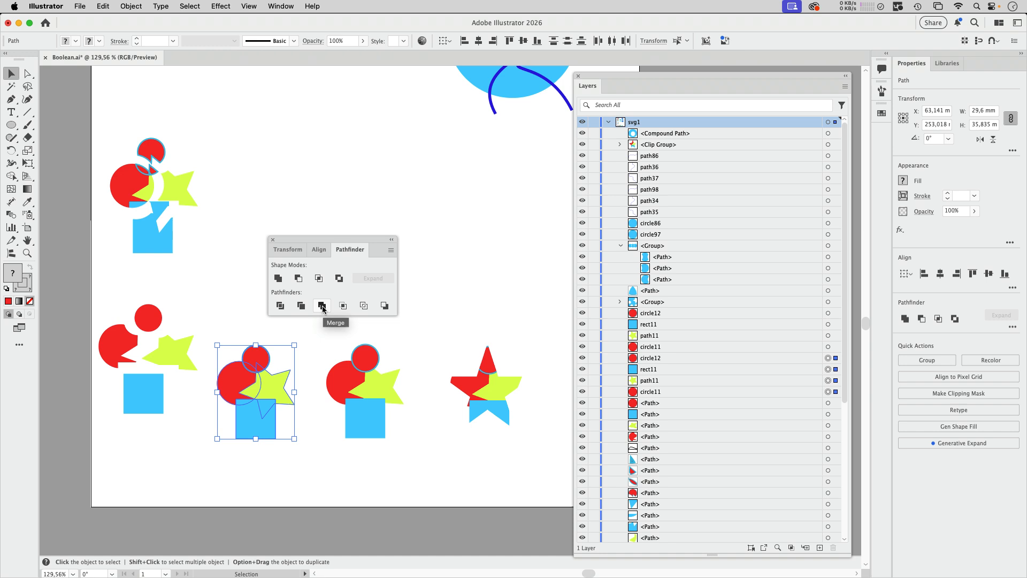
left_click(220, 299)
left_click(262, 354)
key("super+shift+g")
left_click(274, 362)
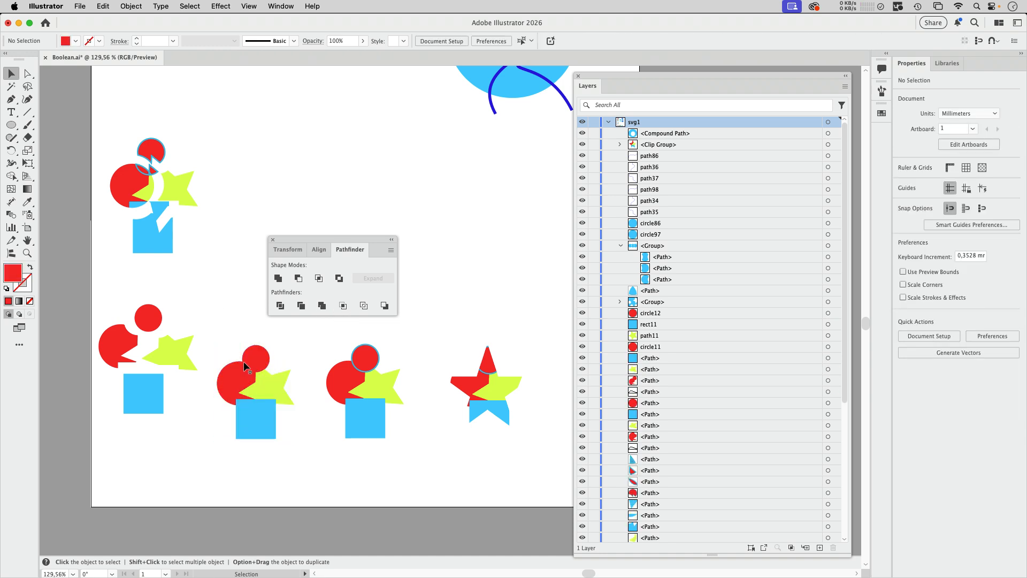
left_click_drag(245, 366, 239, 340)
left_click_drag(282, 387, 293, 384)
left_click_drag(262, 426, 260, 429)
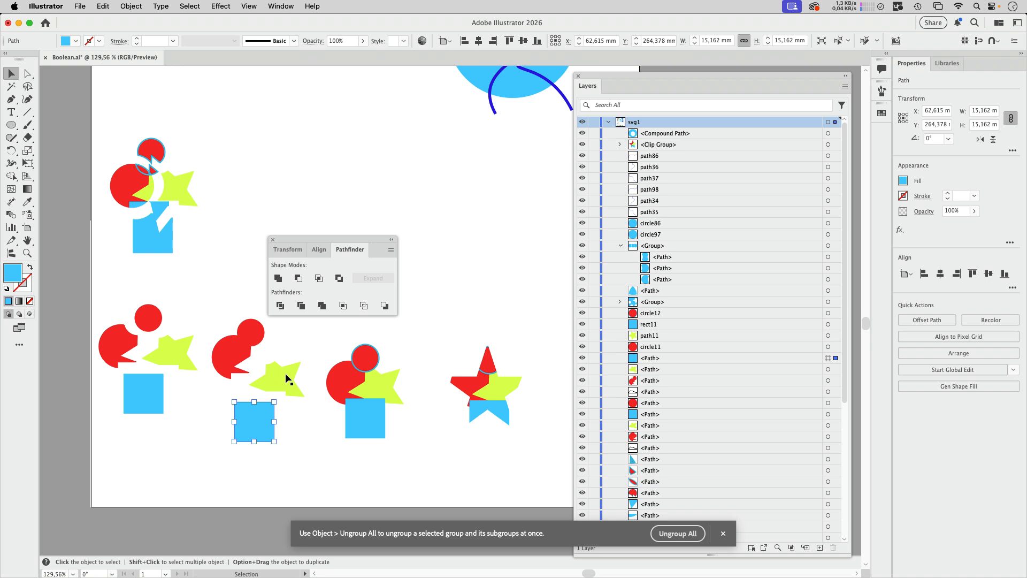
- Turn the clip-masked star artwork at the end of the bottom row into a cropped group with Pathfinder Crop
left_click_drag(466, 344, 515, 416)
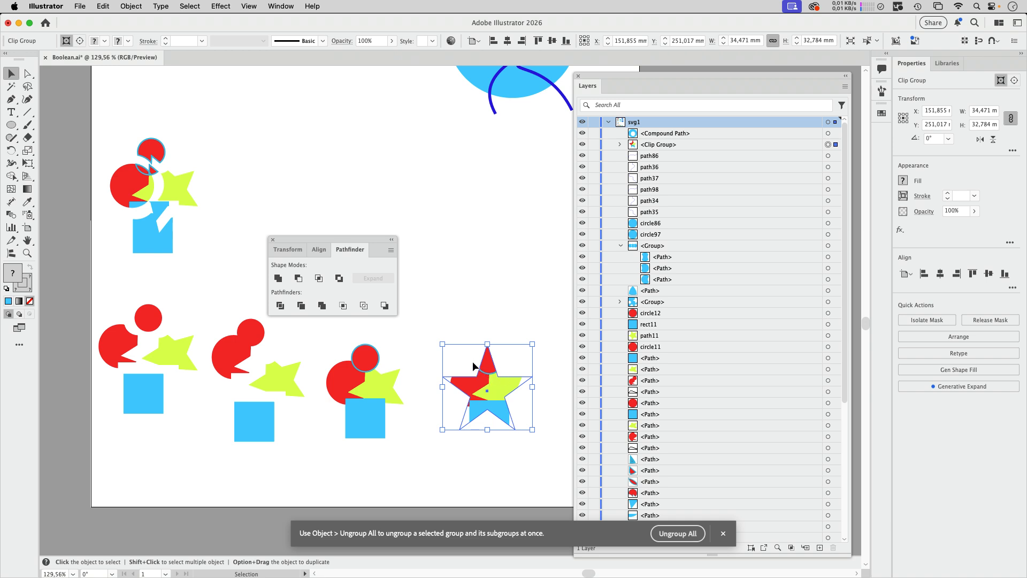
key("super+alt+7")
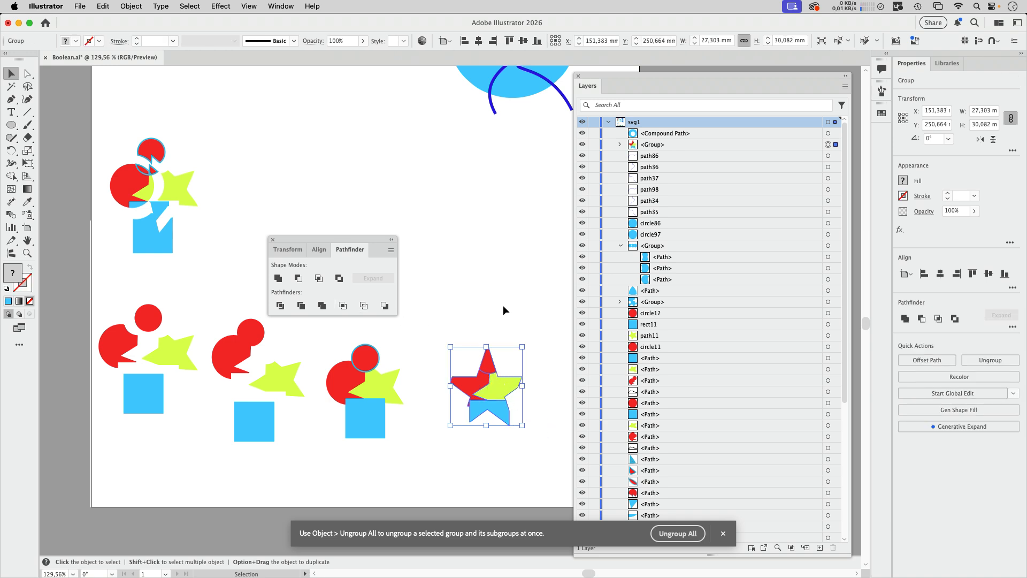
left_click_drag(522, 357, 409, 336)
left_click(482, 327)
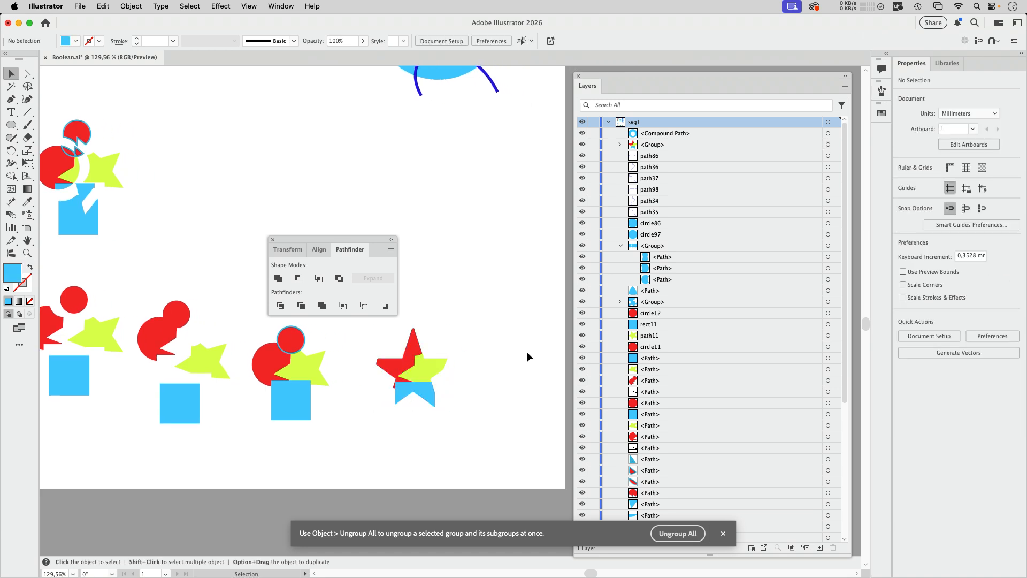
left_click(431, 381)
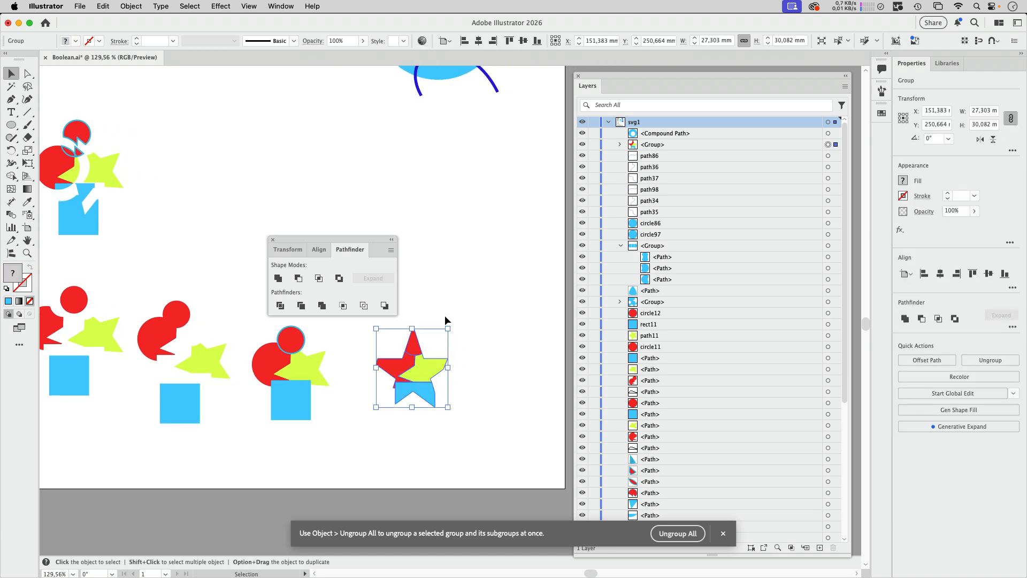
- Apply Pathfinder Outline to the lower blue circle and the curved lines crossing it, then deselect the result
scroll(454, 283, "up", 10)
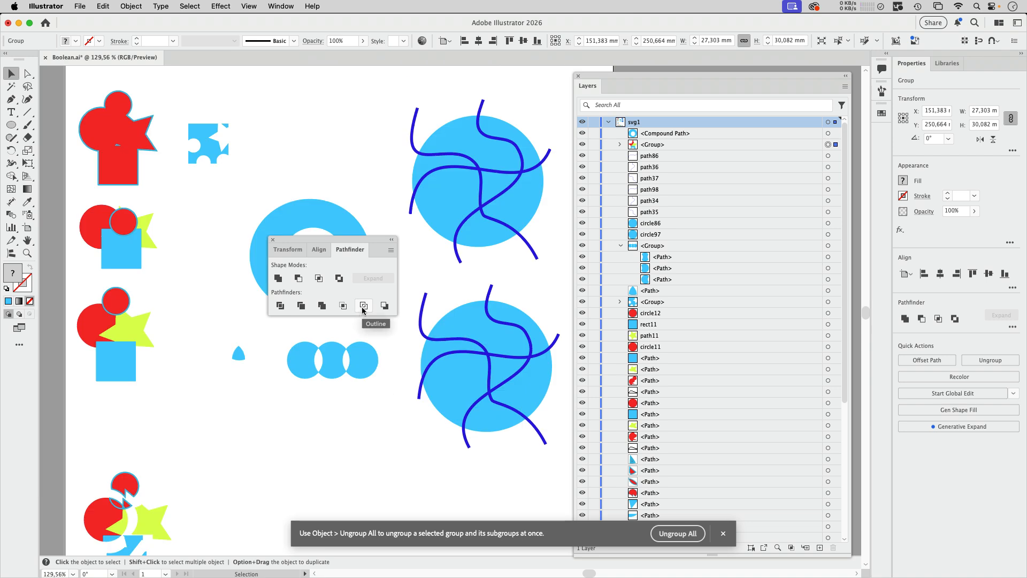
left_click_drag(409, 276, 555, 472)
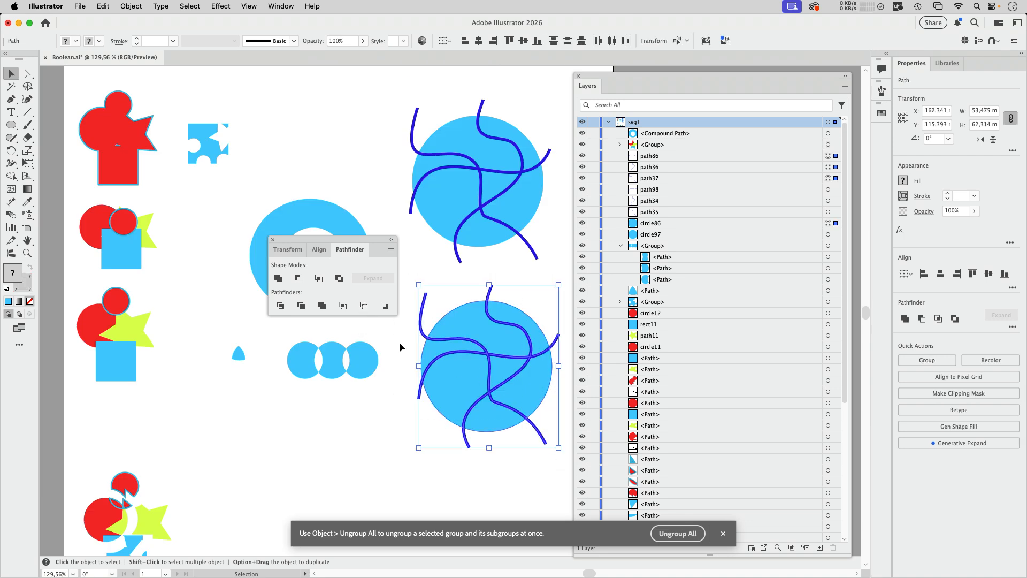
left_click(363, 306)
left_click(553, 315)
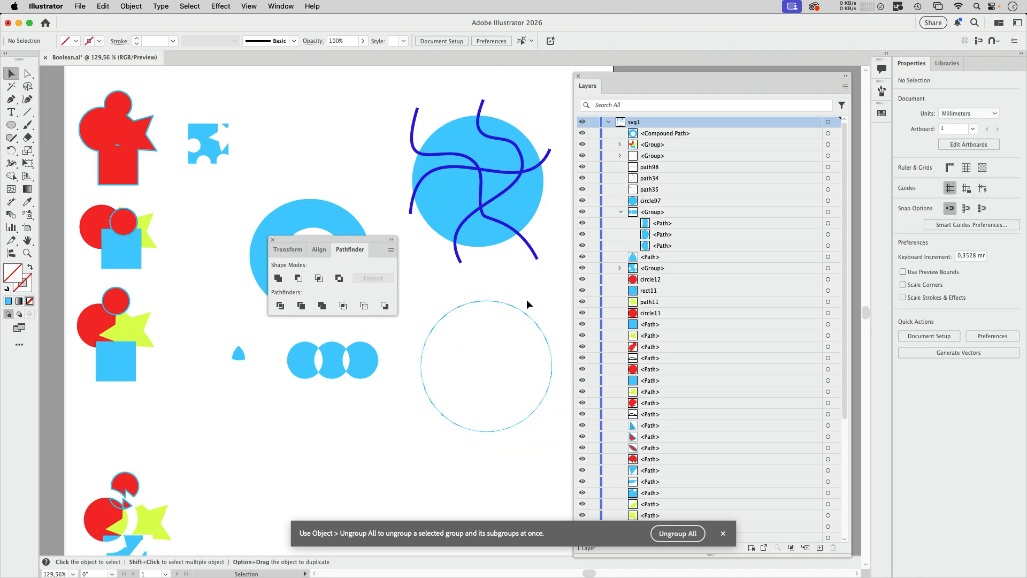
- Ungroup the outlined circle and curves in Outline view and pull the circle's upper-right arc segment outward
scroll(488, 292, "down", 1)
scroll(489, 292, "right", 1)
left_click_drag(369, 239, 294, 246)
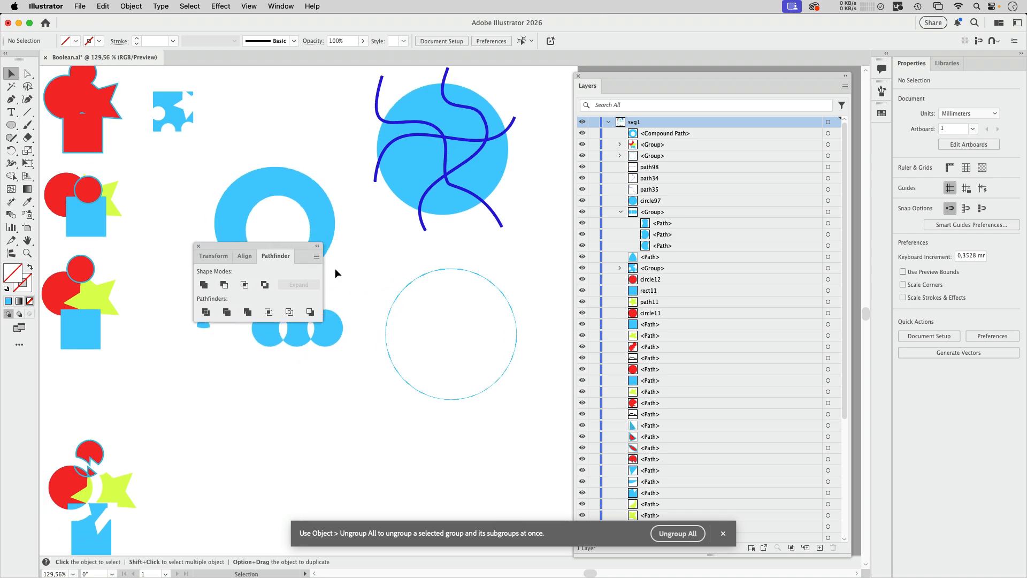
left_click(381, 307)
key("super+y")
key("super+shift+g")
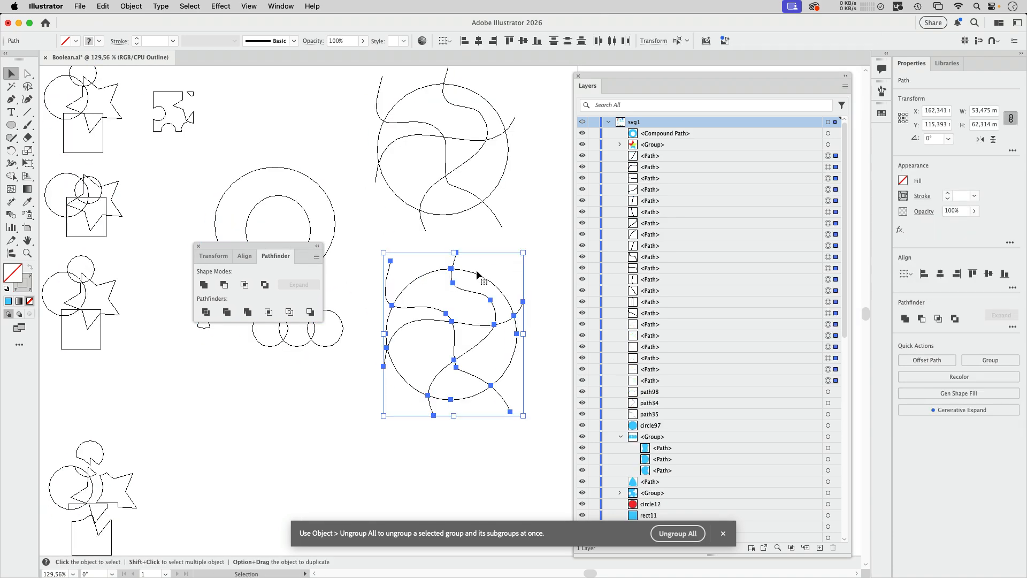
left_click(487, 274)
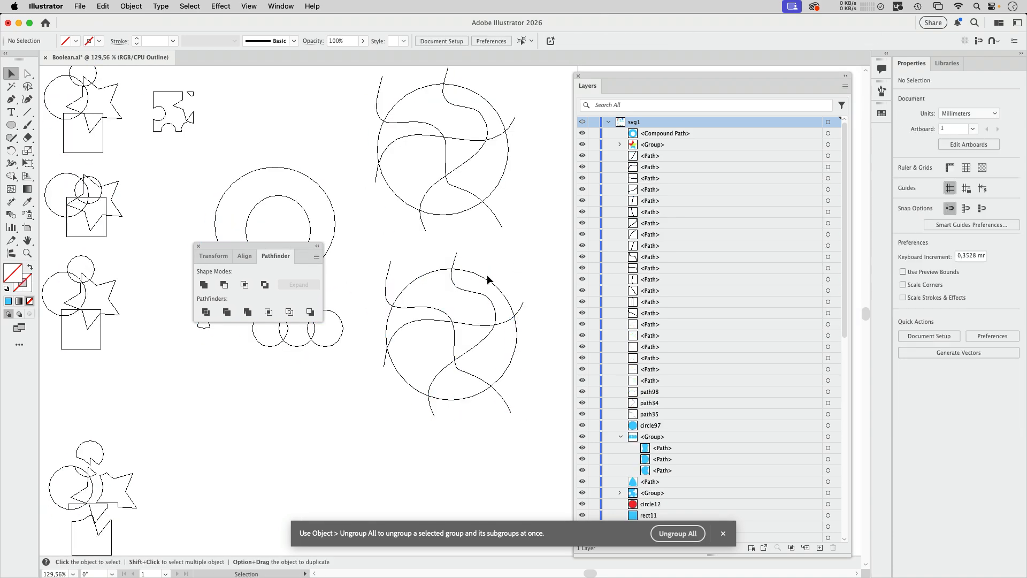
left_click(453, 283)
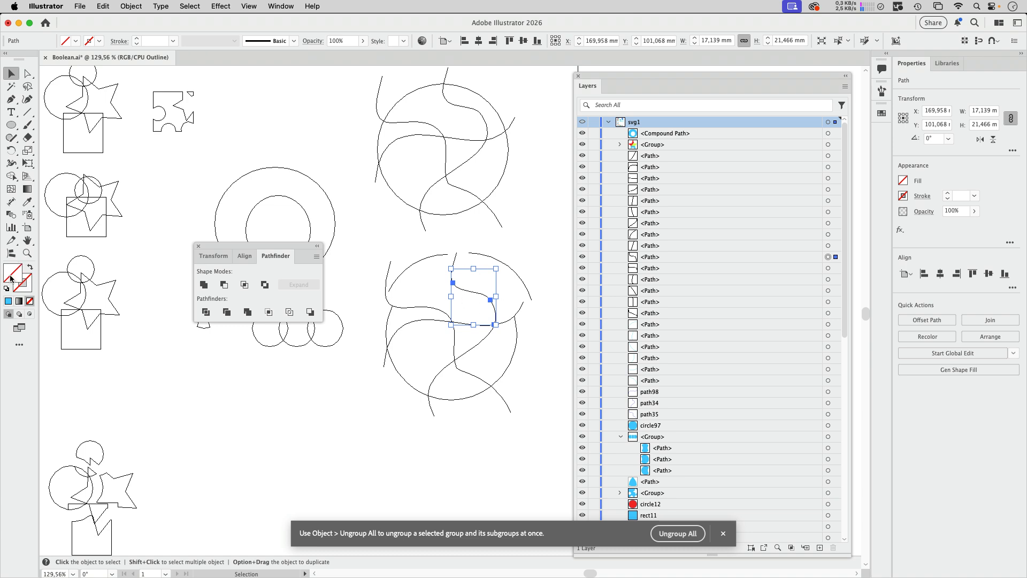
left_click(527, 255)
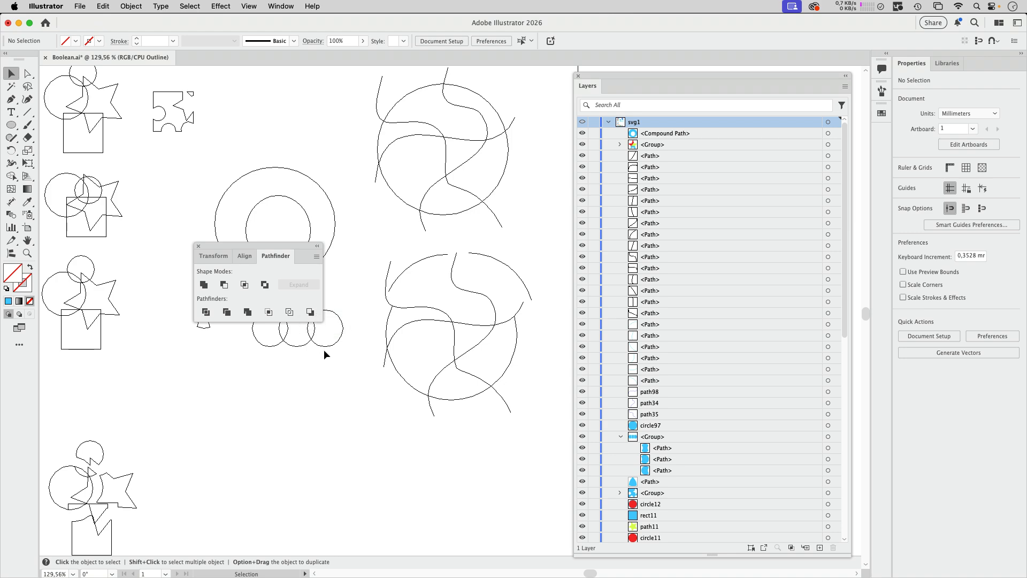
- Switch to Inkscape and review its Boolean path operations, such as Union, Difference, Intersection, Exclusion and Division
mouse_move(578, 569)
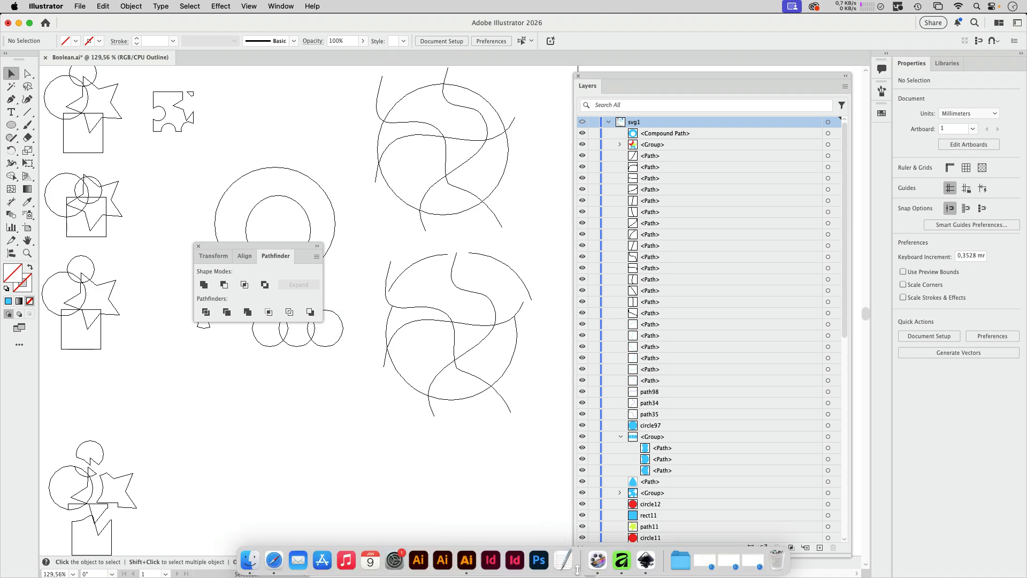
left_click(646, 561)
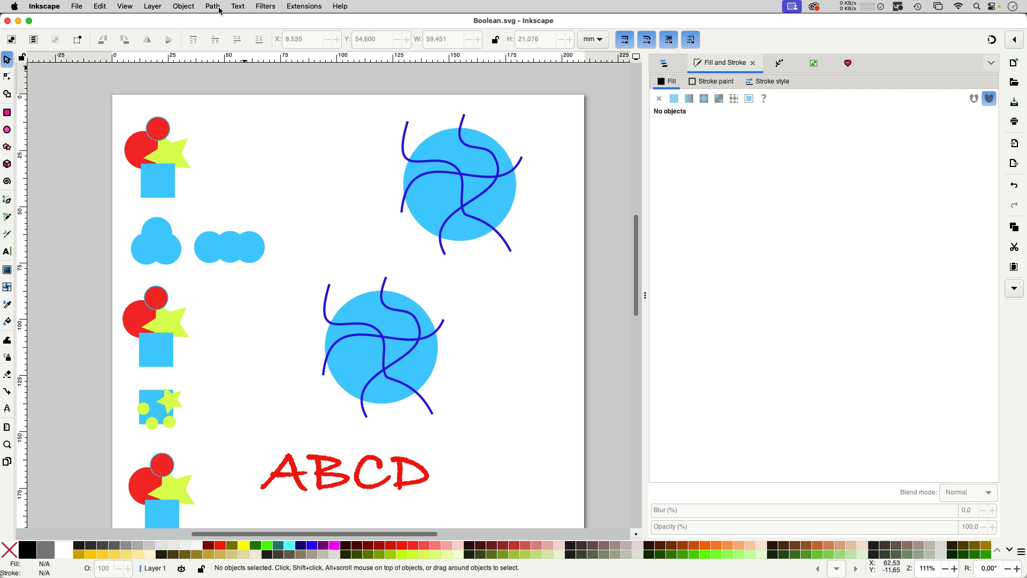
left_click(213, 7)
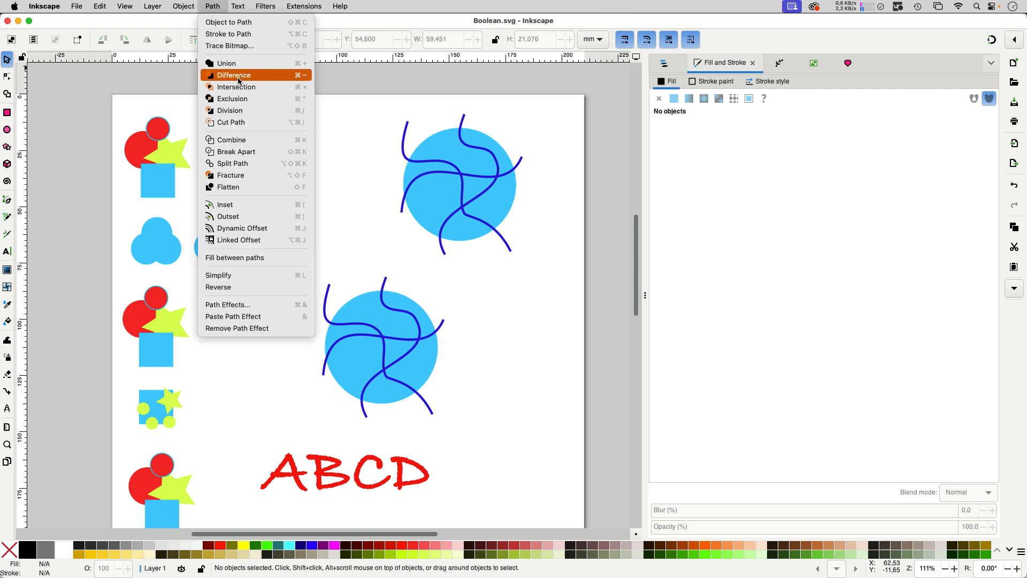
left_click(355, 110)
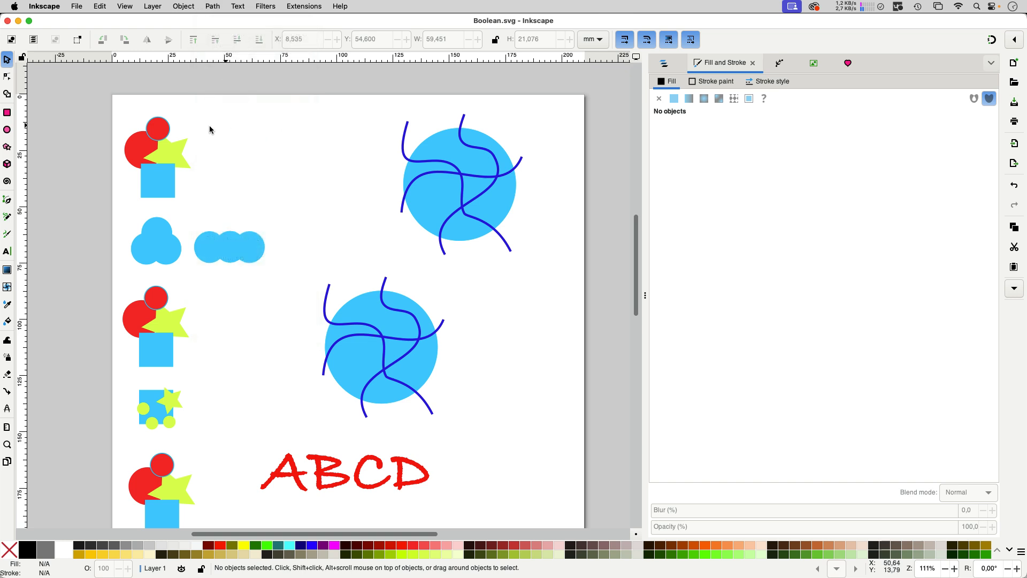
- Unite the topmost cluster of circles, star and square into one path with Union
left_click_drag(98, 106, 207, 194)
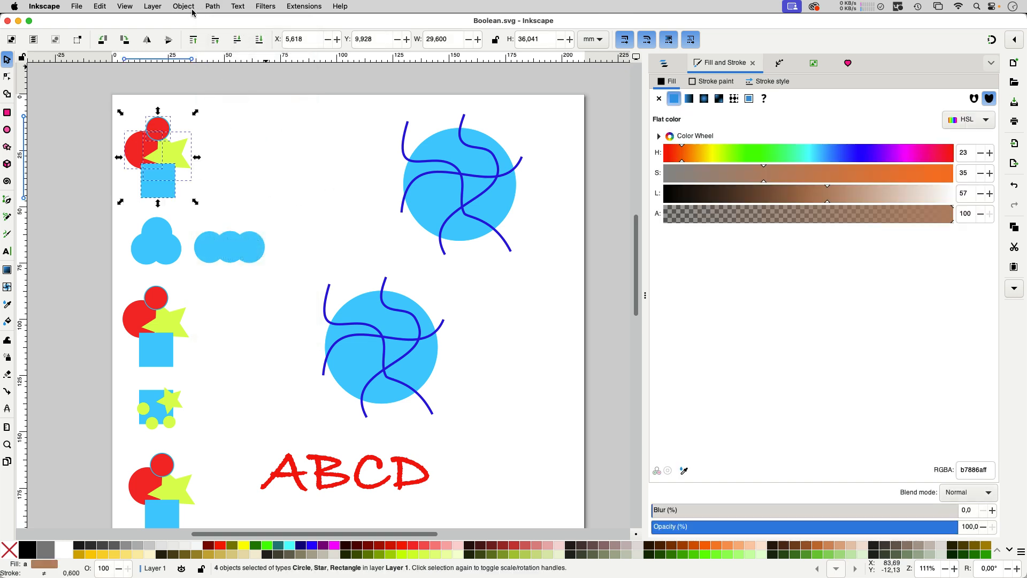
left_click(213, 9)
left_click(252, 64)
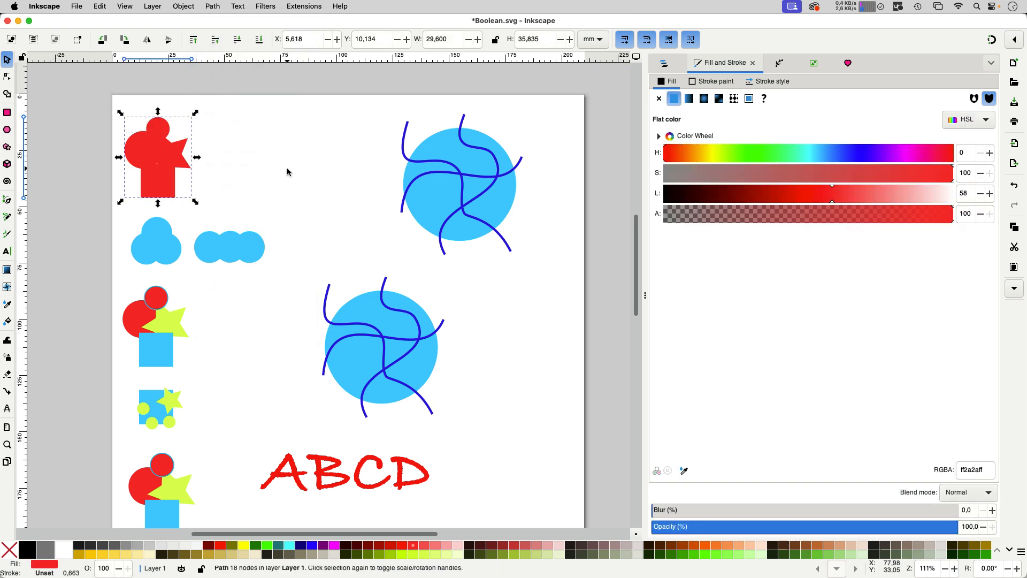
scroll(203, 303, "down", 5)
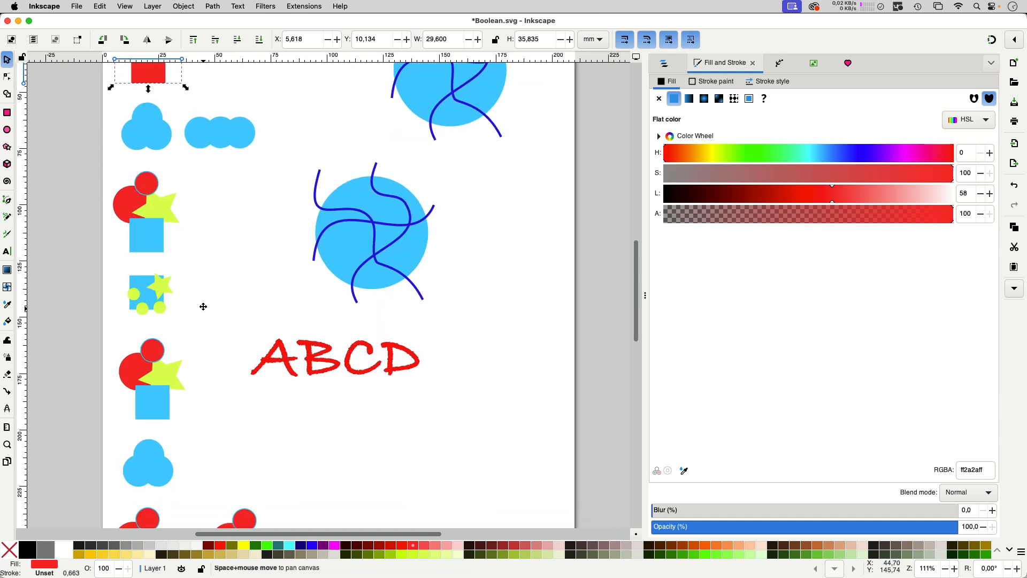
left_click(166, 292)
left_click(208, 6)
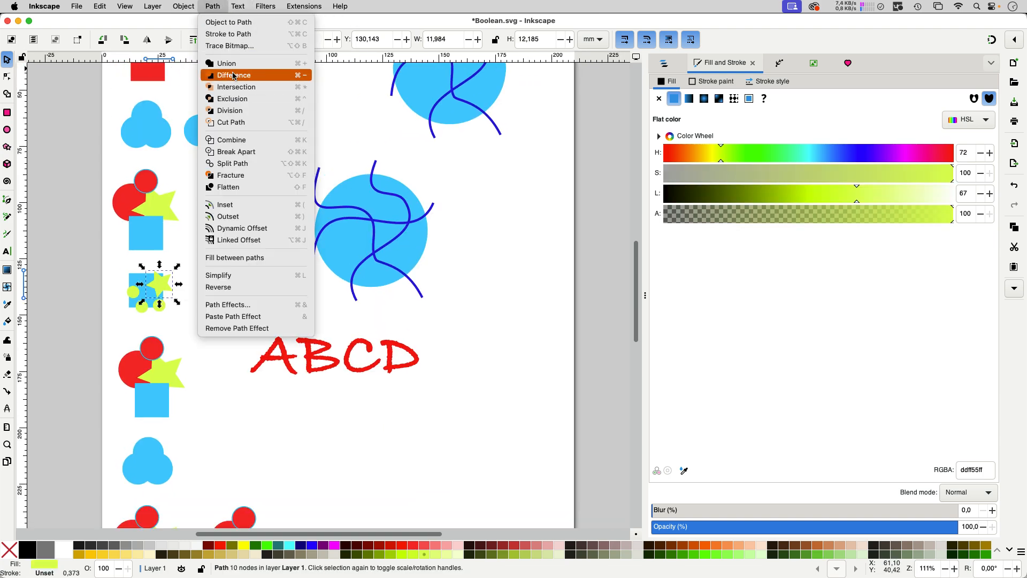
left_click(218, 249)
left_click(218, 250)
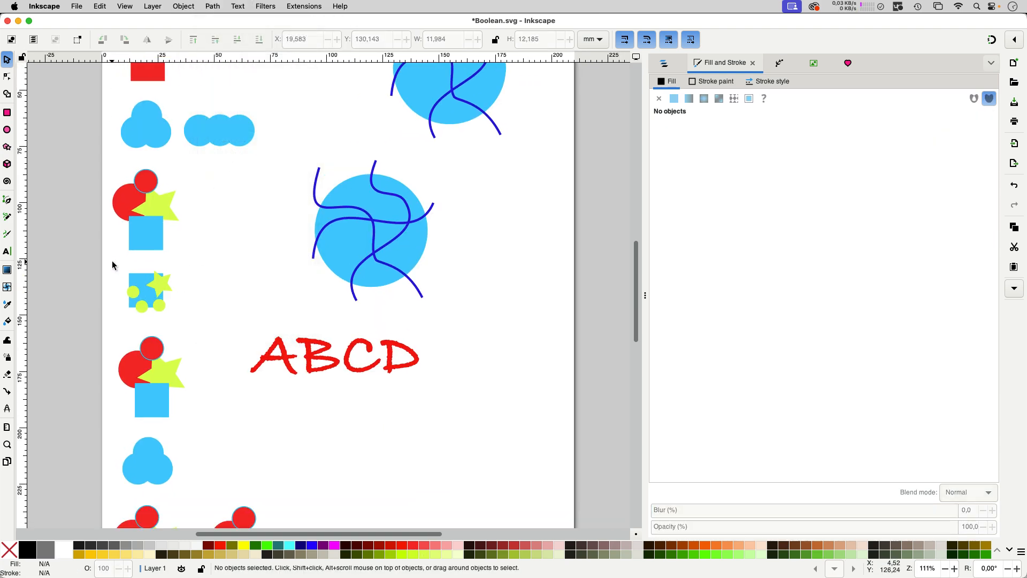
- Try to apply Difference to the blue square together with the small star and three small circles overlapping it
left_click_drag(111, 261, 183, 316)
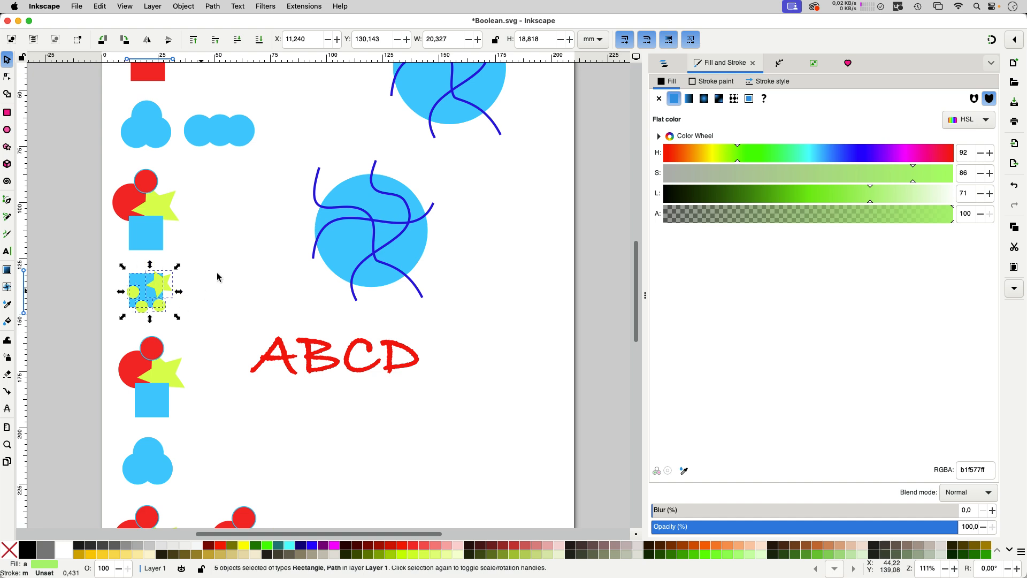
left_click(213, 7)
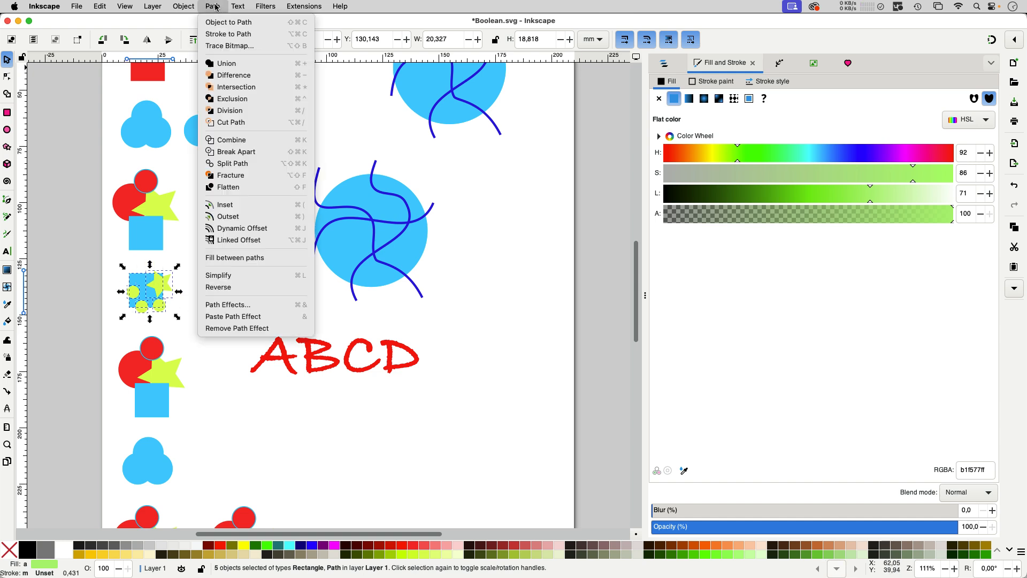
left_click(230, 76)
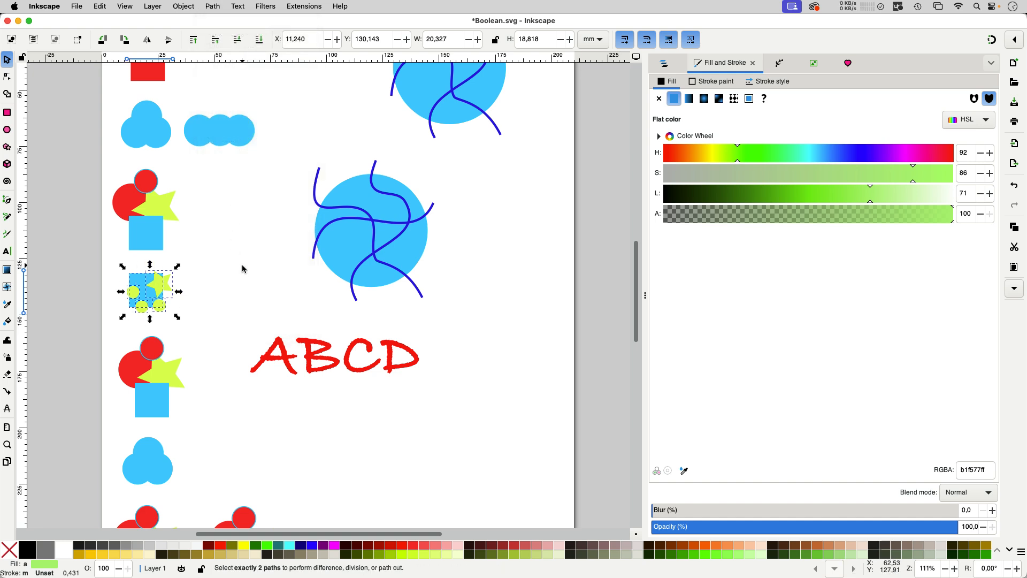
left_click(242, 264)
- Combine the small star and three small circles into one path, and add the blue square beneath them to the selection
left_click(166, 291)
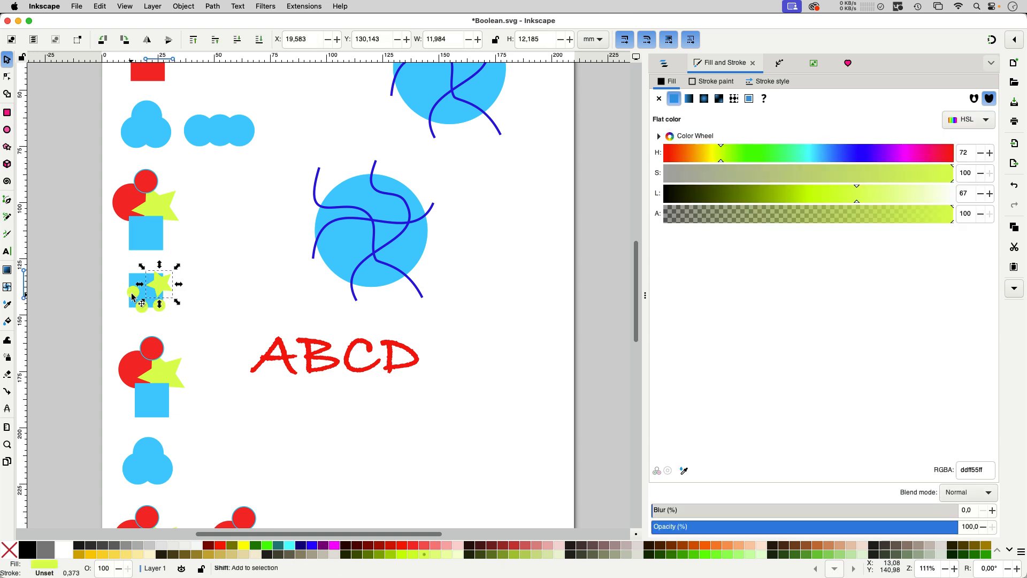
left_click(141, 308, "shift")
left_click(141, 308, "shift")
left_click(159, 306, "shift")
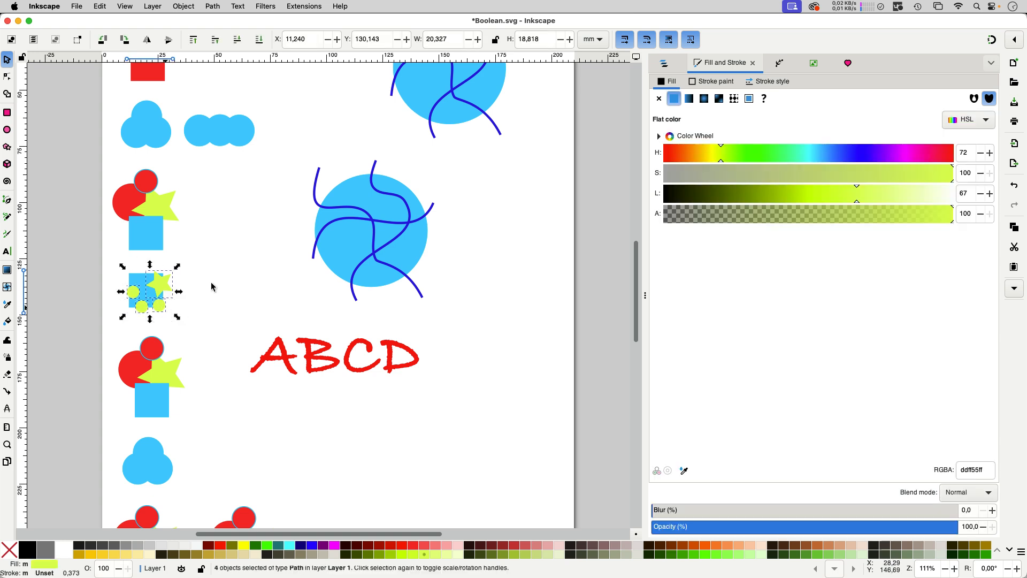
left_click(218, 6)
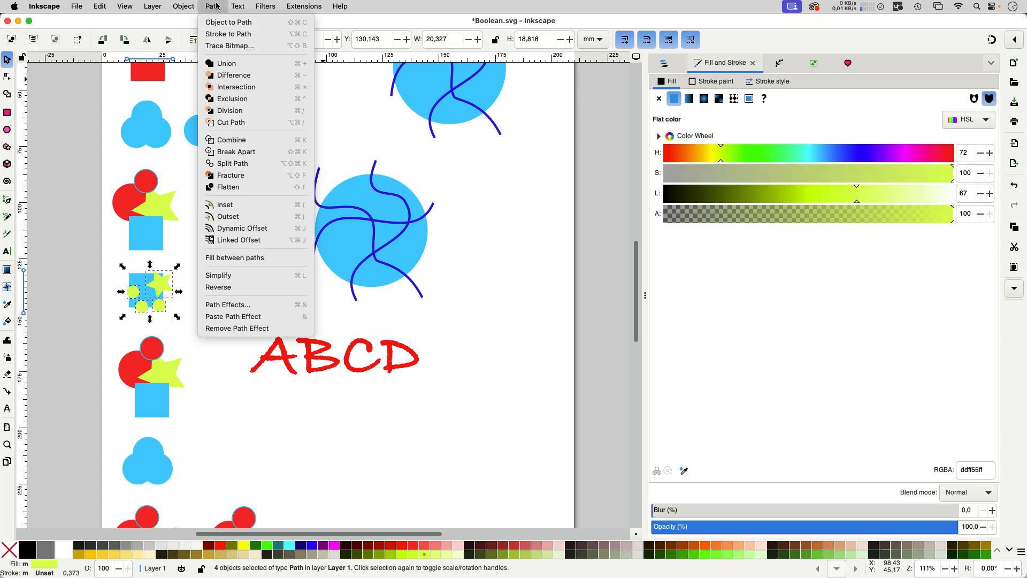
left_click(232, 140)
left_click(148, 293, "shift")
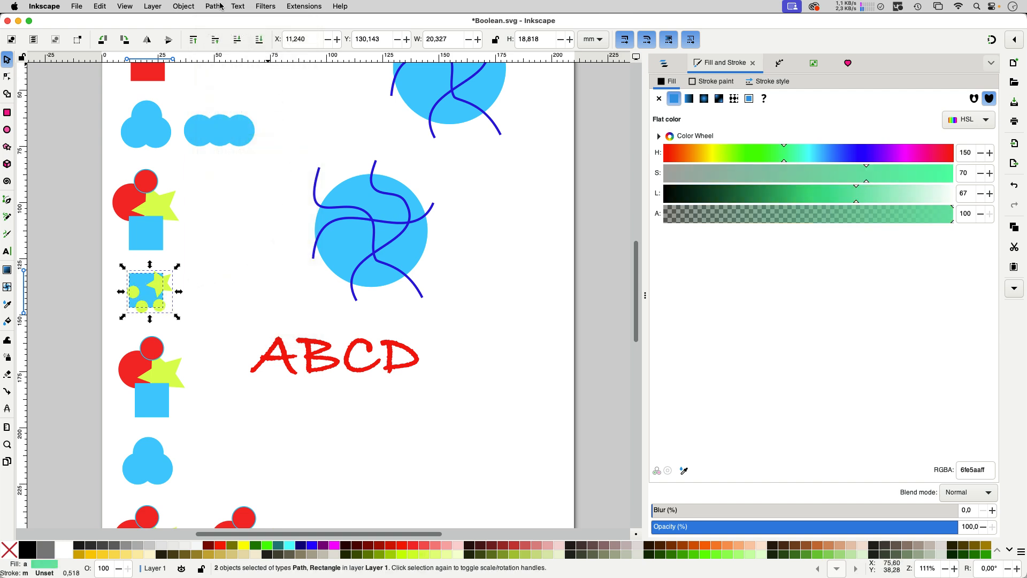
- Subtract the combined star and circles from the blue square with Difference
left_click(214, 7)
left_click(231, 76)
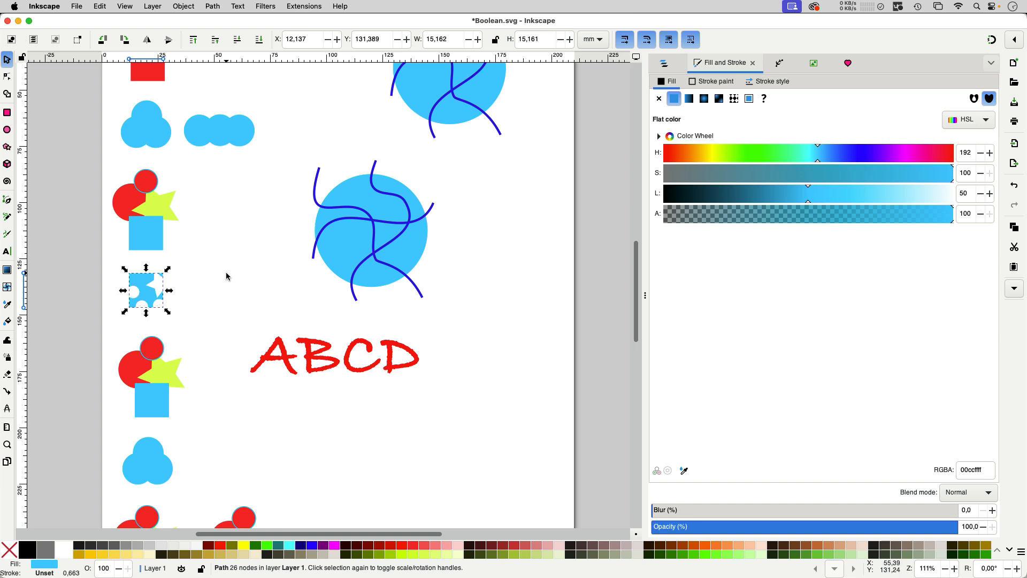
left_click(226, 276)
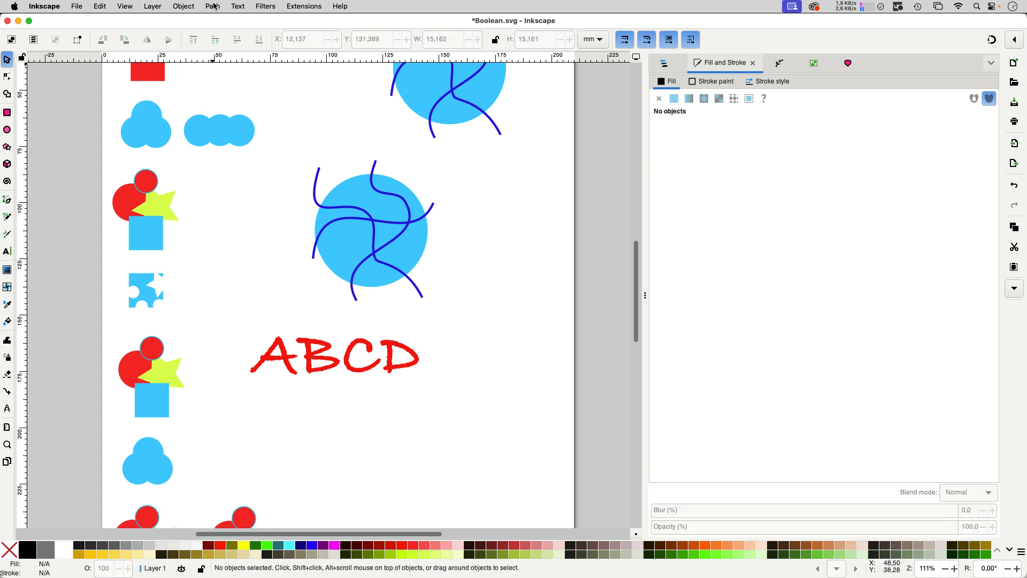
- Apply Intersection to the row of three overlapping blue circles and to the trefoil group of three blue circles beside it
left_click_drag(184, 104, 278, 162)
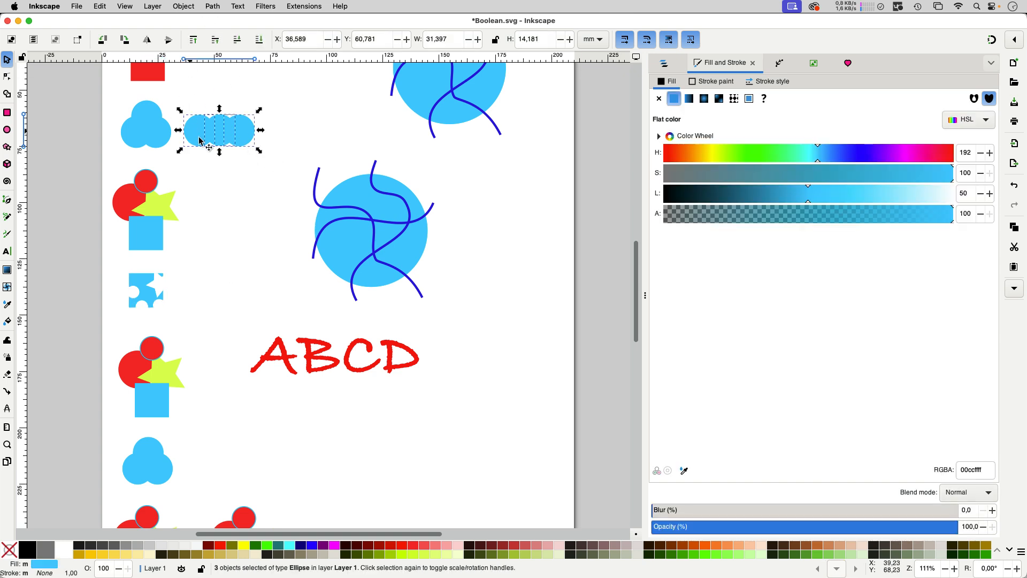
left_click(213, 6)
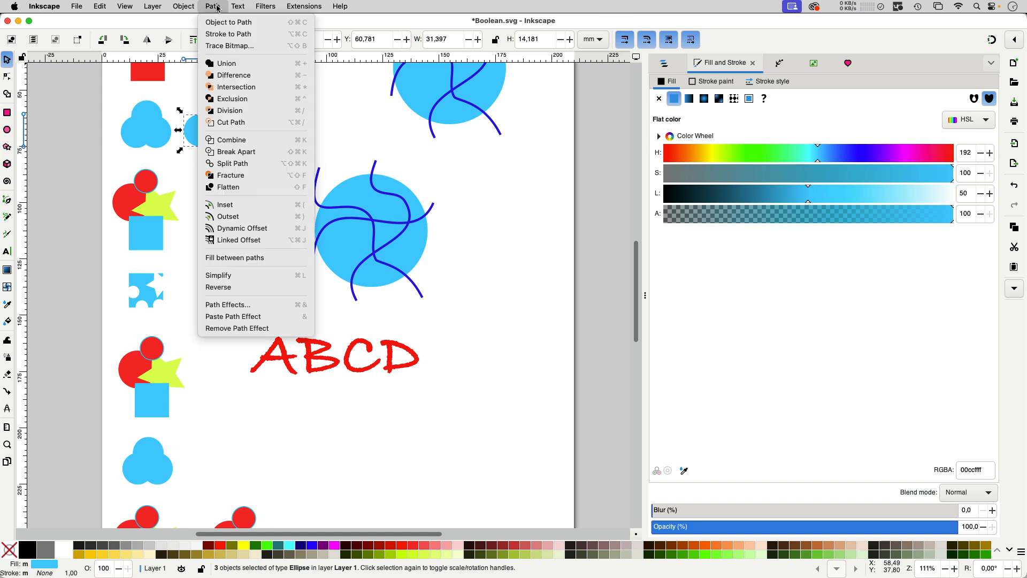
left_click(236, 86)
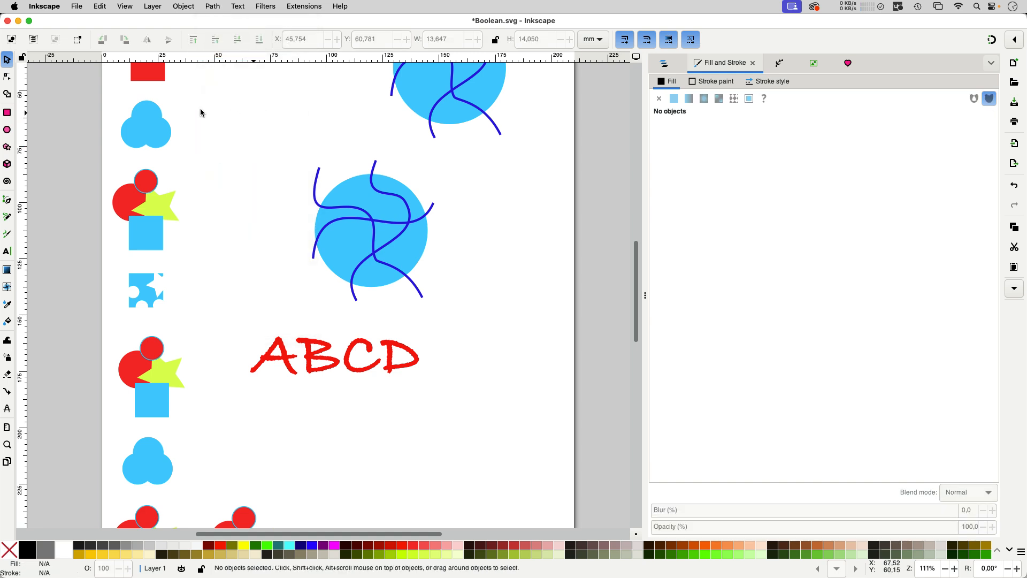
left_click_drag(97, 95, 193, 162)
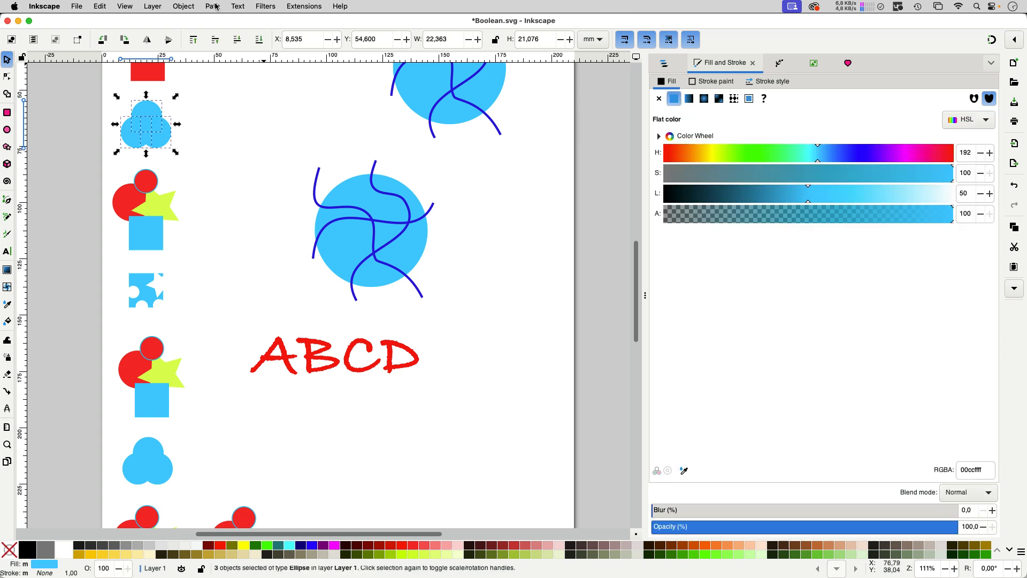
left_click(216, 6)
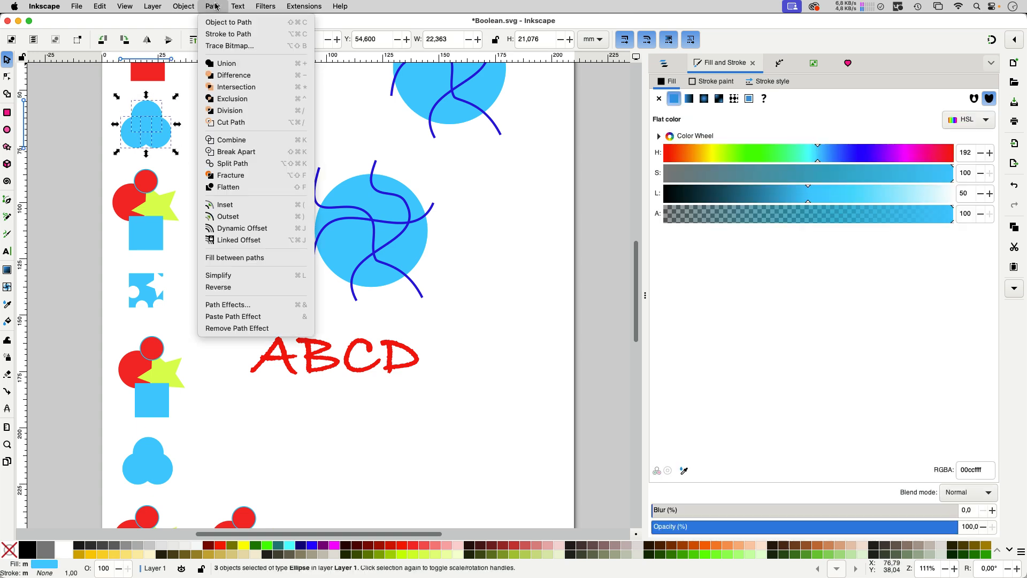
left_click(240, 88)
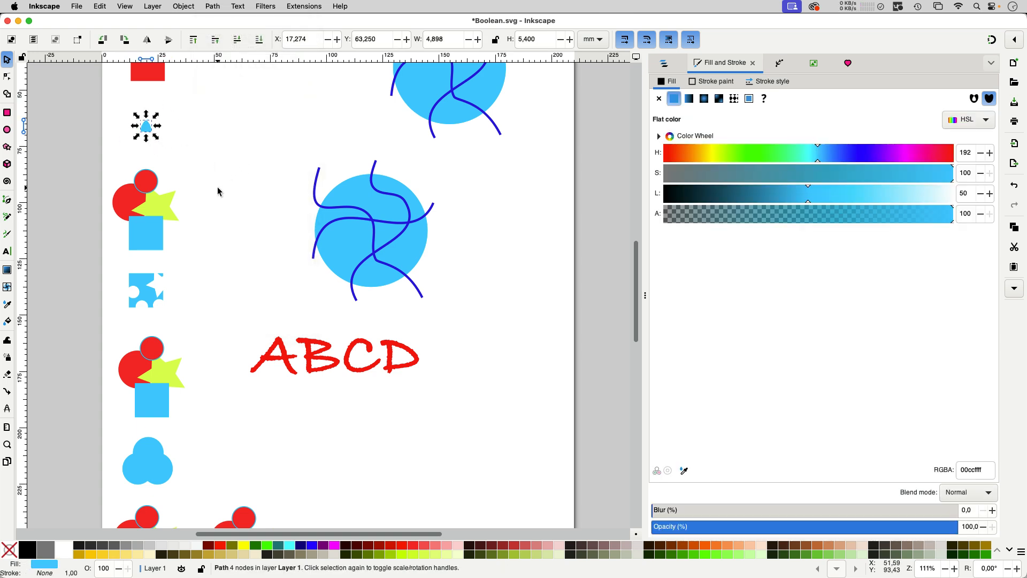
- Apply Exclusion to the cluster of two red circles, star and square directly above the cut-out blue square
left_click_drag(88, 160, 195, 258)
left_click(214, 8)
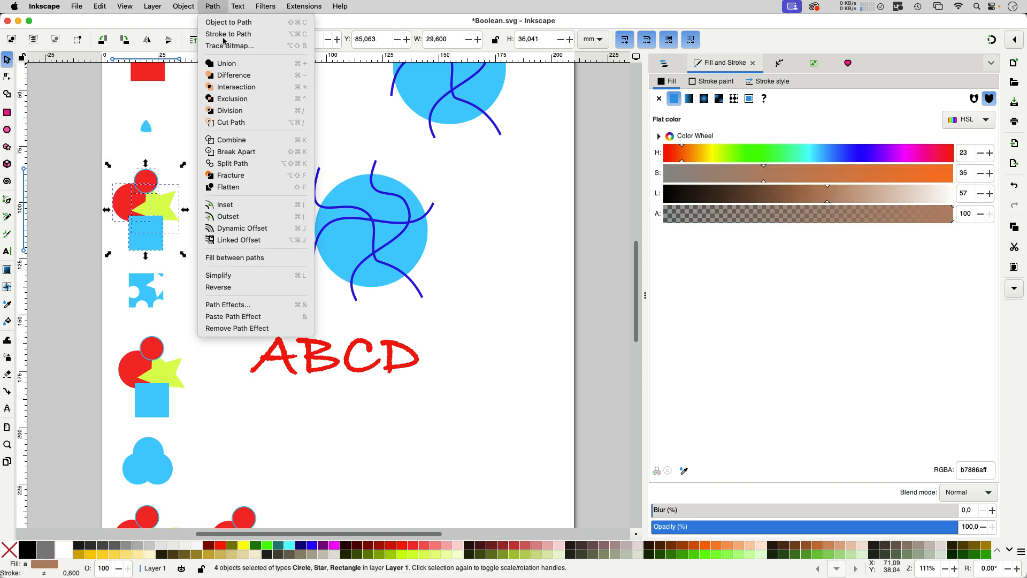
left_click(244, 100)
left_click(231, 282)
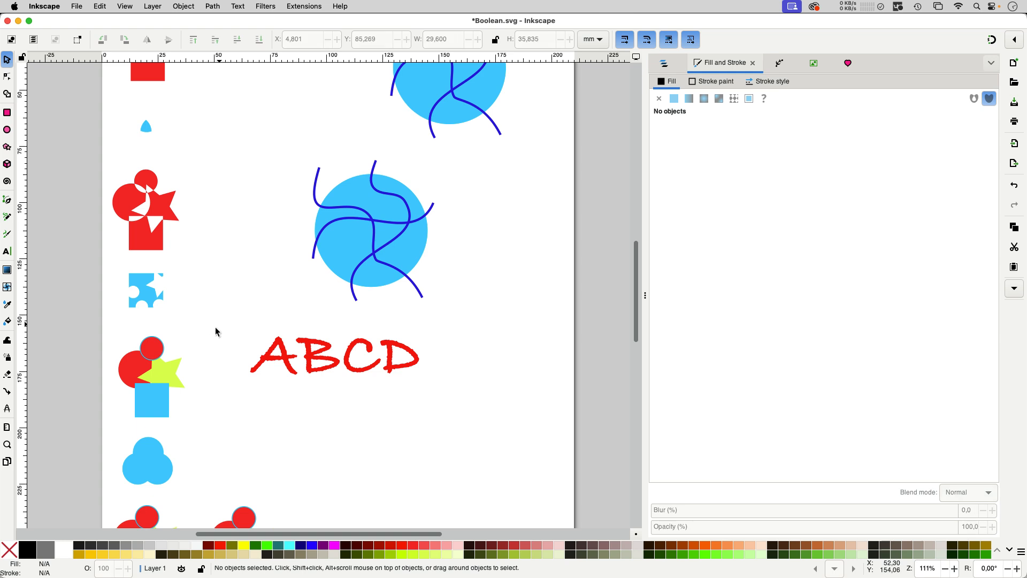
- Apply Fracture to the cluster of red circles, star and square directly below the cut-out blue square
scroll(214, 321, "down", 5)
left_click_drag(85, 185, 188, 282)
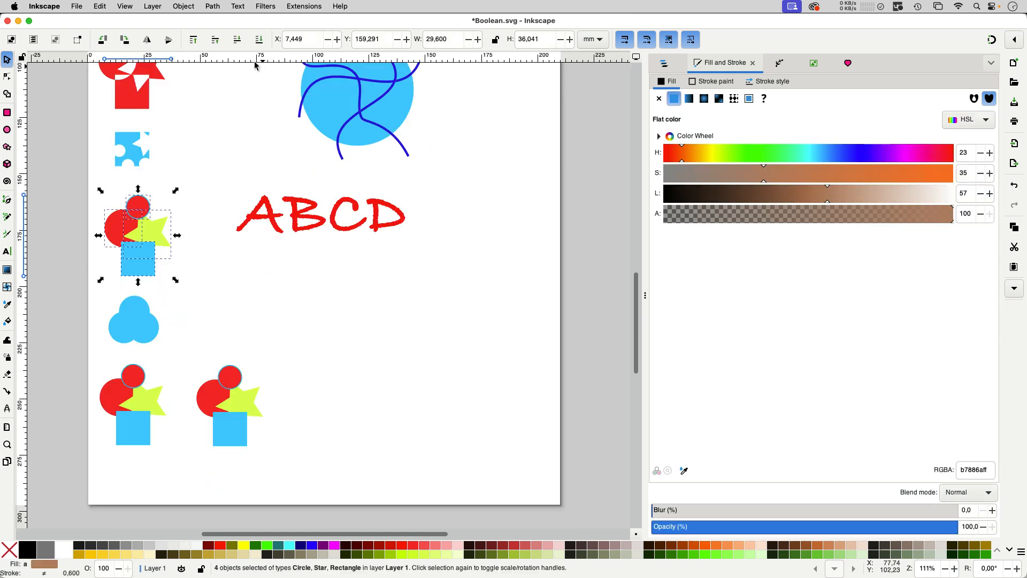
left_click(212, 6)
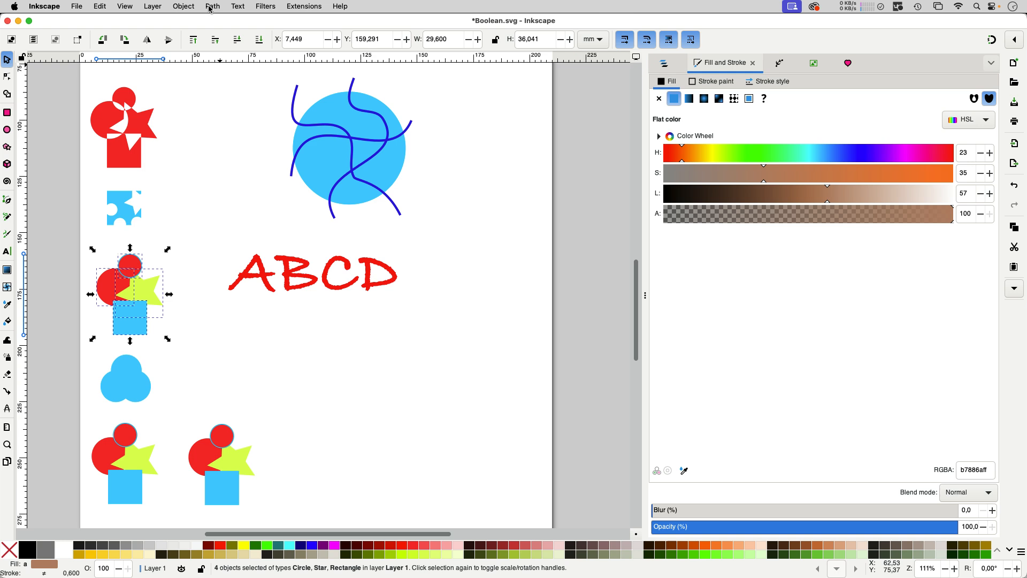
left_click(212, 6)
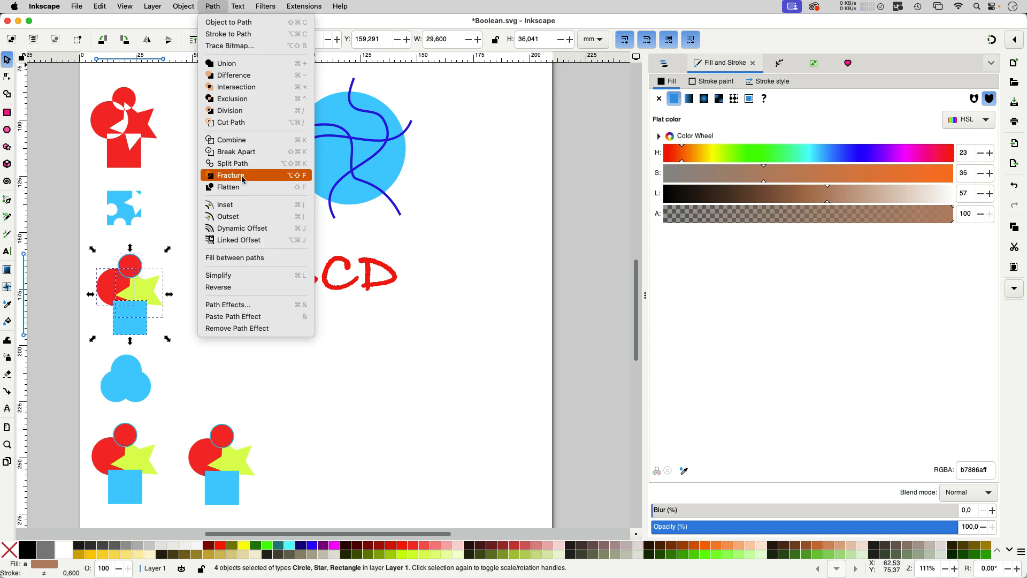
left_click(242, 177)
- Move the fractured small circle, star and large circle pieces away from each other to expose the fragments
left_click(134, 265)
left_click_drag(134, 262, 149, 250)
left_click_drag(150, 292, 151, 330)
left_click_drag(112, 276, 105, 273)
left_click(207, 360)
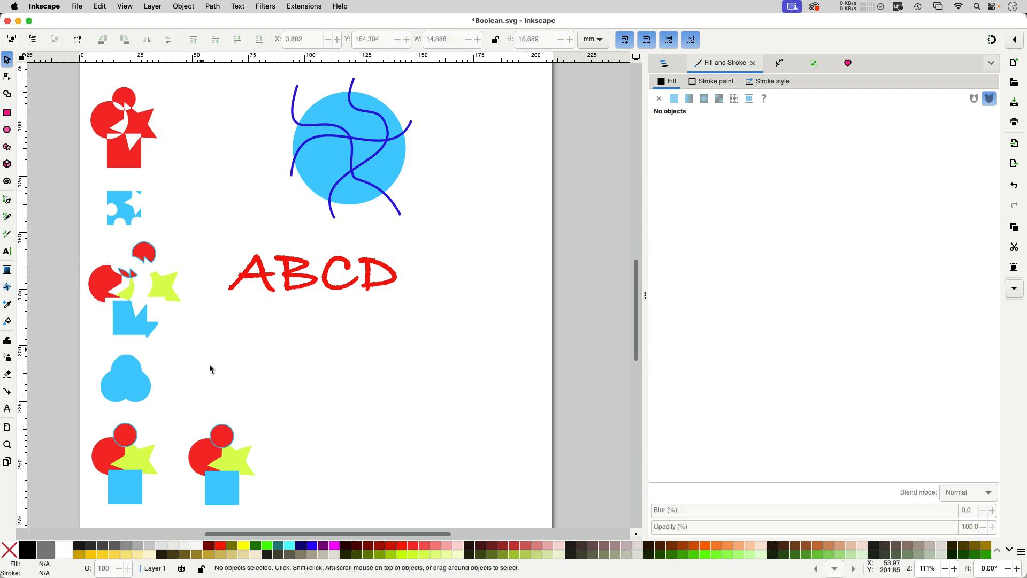
- Flatten the first of the two clusters at the bottom of the page and move its small circle, star and square pieces apart
key("space")
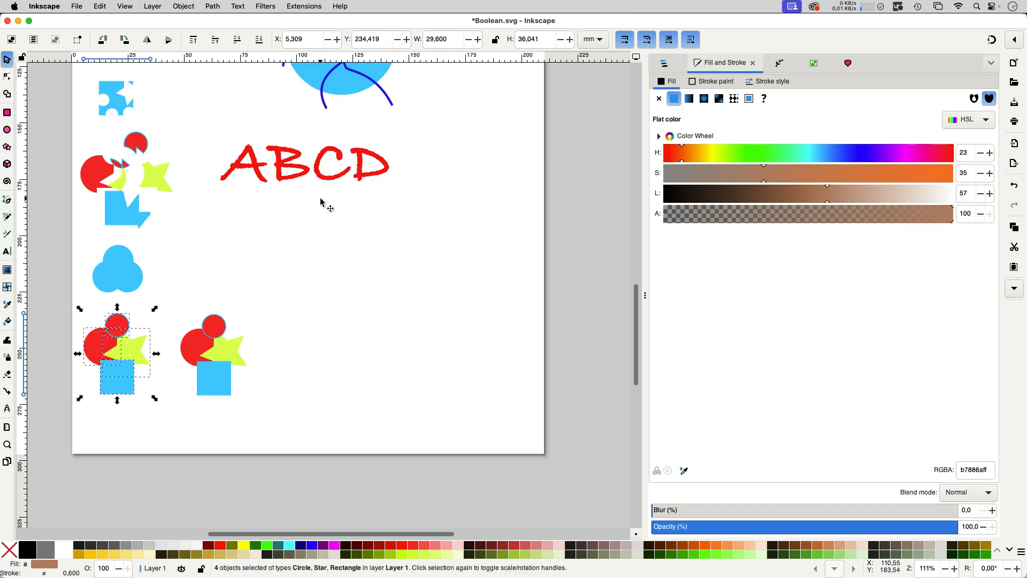
left_click(213, 7)
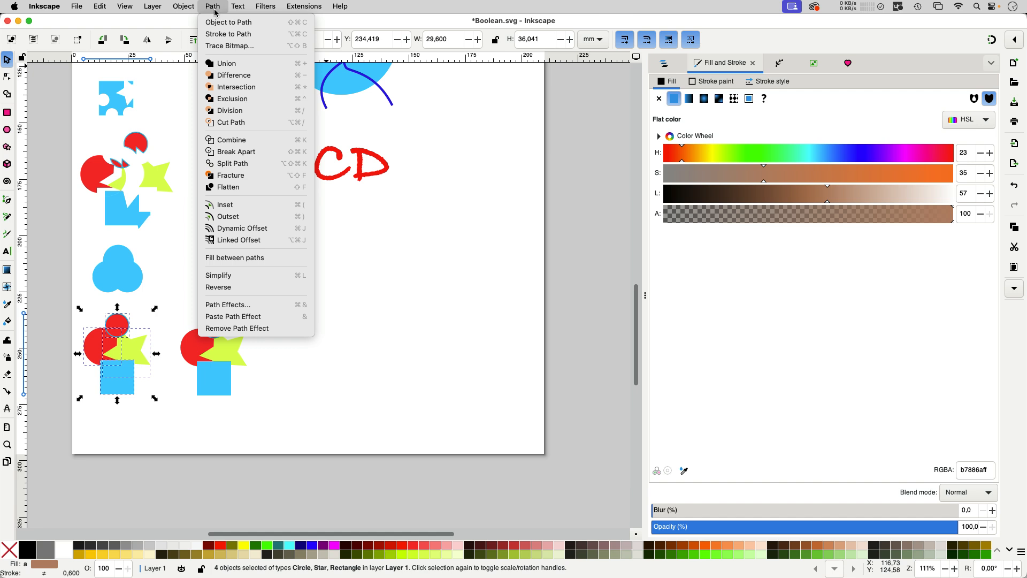
left_click(246, 187)
key("Escape")
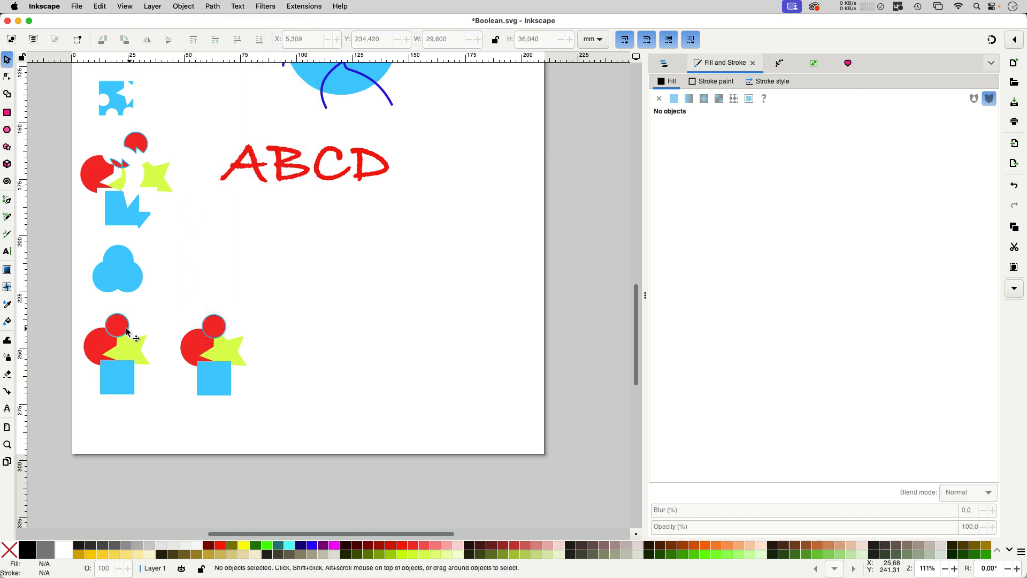
left_click_drag(125, 321, 131, 312)
left_click_drag(138, 353, 157, 349)
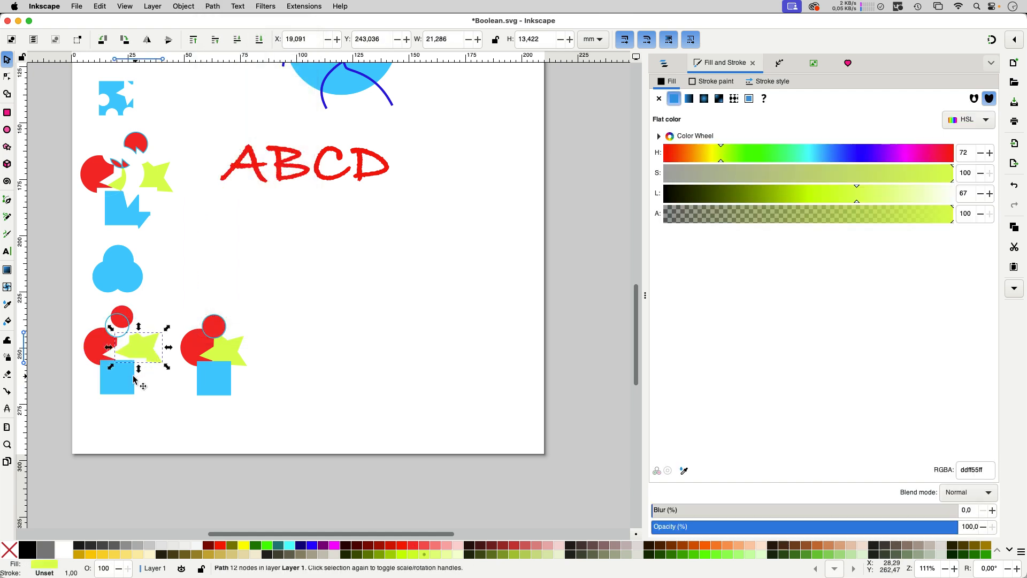
left_click_drag(124, 388, 127, 395)
left_click(222, 280)
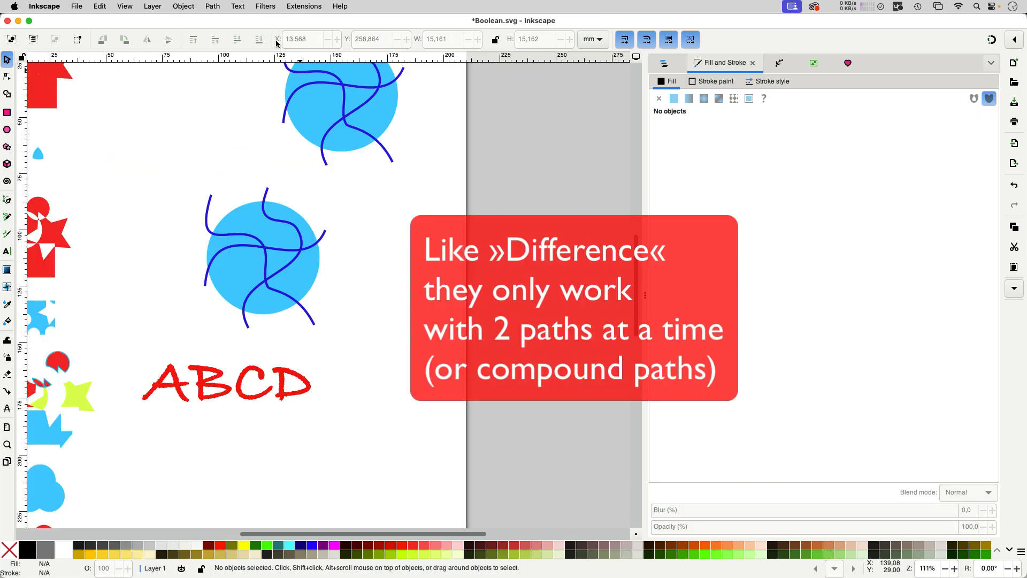
- Combine the three curved lines over the upper blue circle into one path, leaving the circle out of the selection
left_click(218, 7)
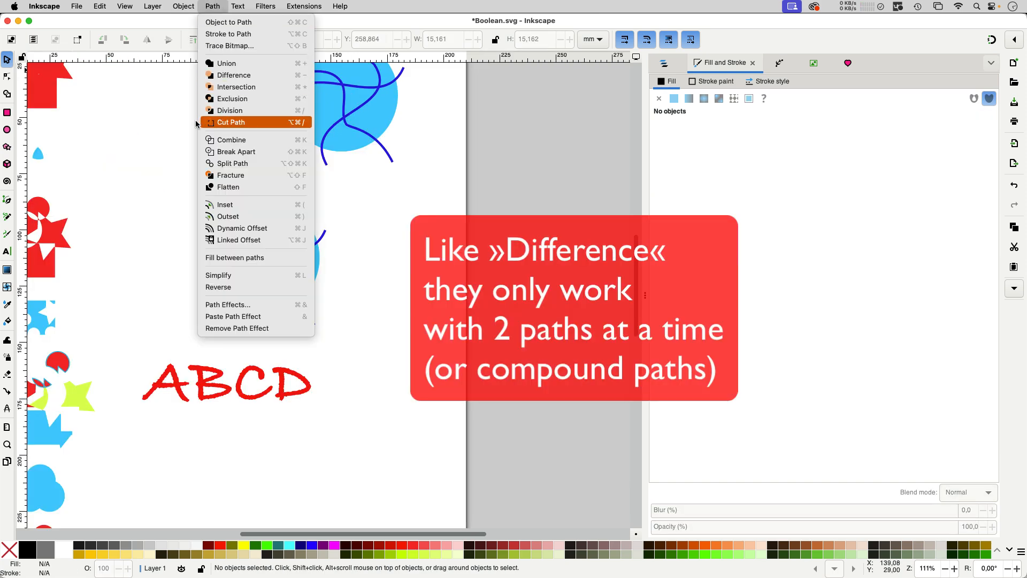
left_click(148, 133)
left_click_drag(148, 133, 132, 222)
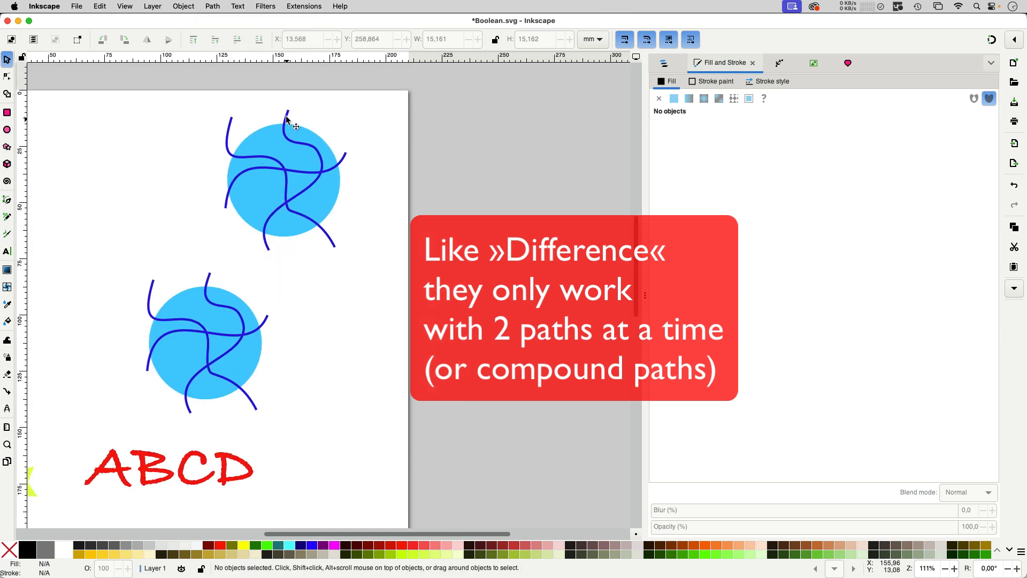
left_click_drag(212, 107, 366, 251)
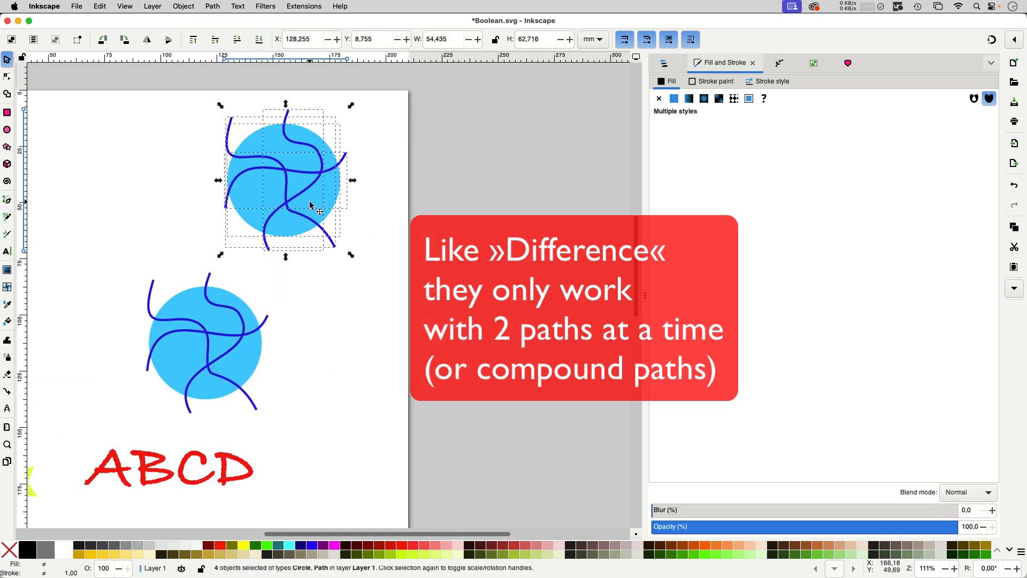
left_click(254, 192, "shift")
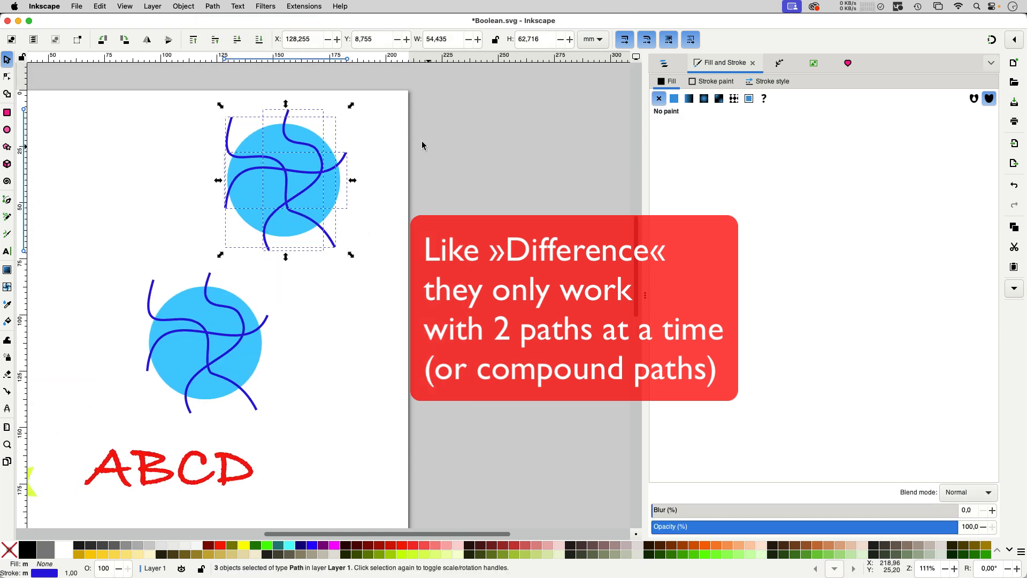
left_click(210, 6)
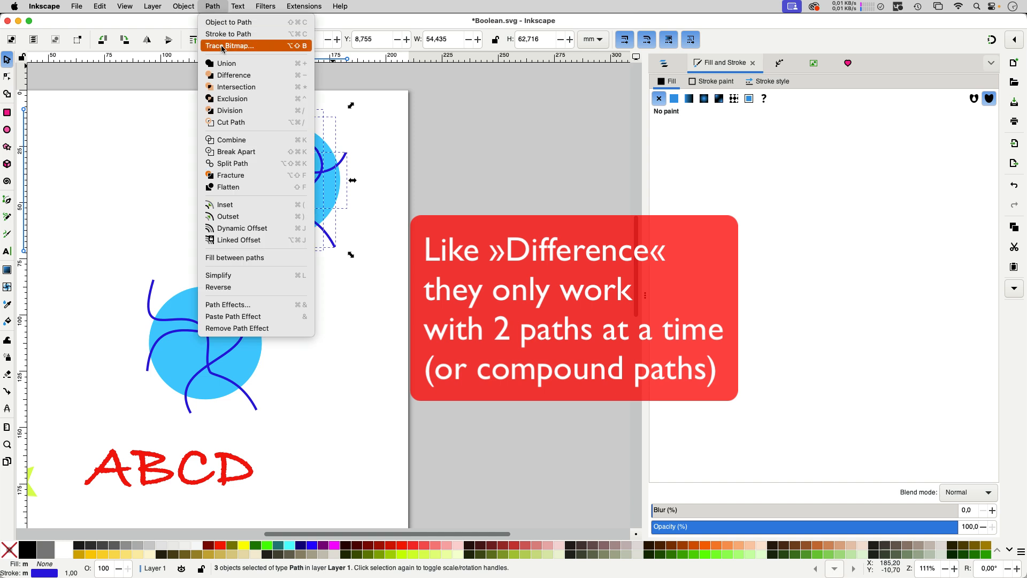
left_click(242, 141)
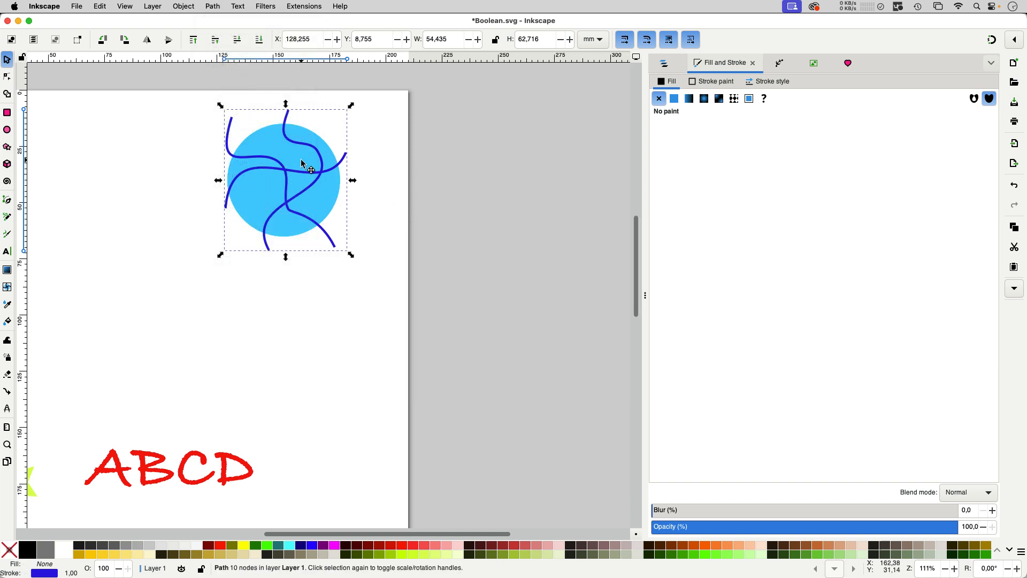
- Place a copy of the blue circle with its combined curves in the empty area above the ABCD lettering
left_click_drag(299, 173, 163, 246)
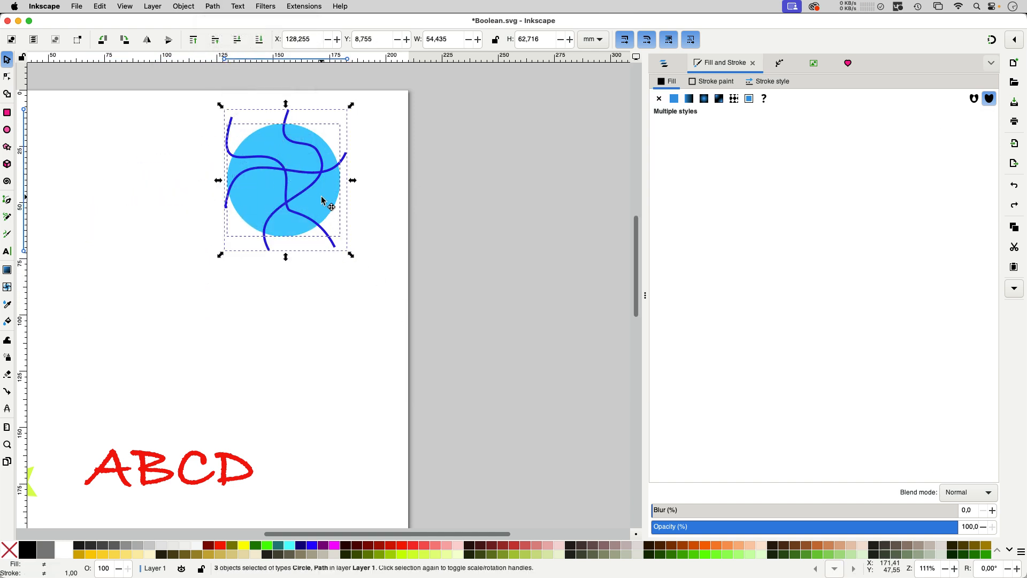
left_click_drag(323, 202, 165, 359)
left_click(213, 102)
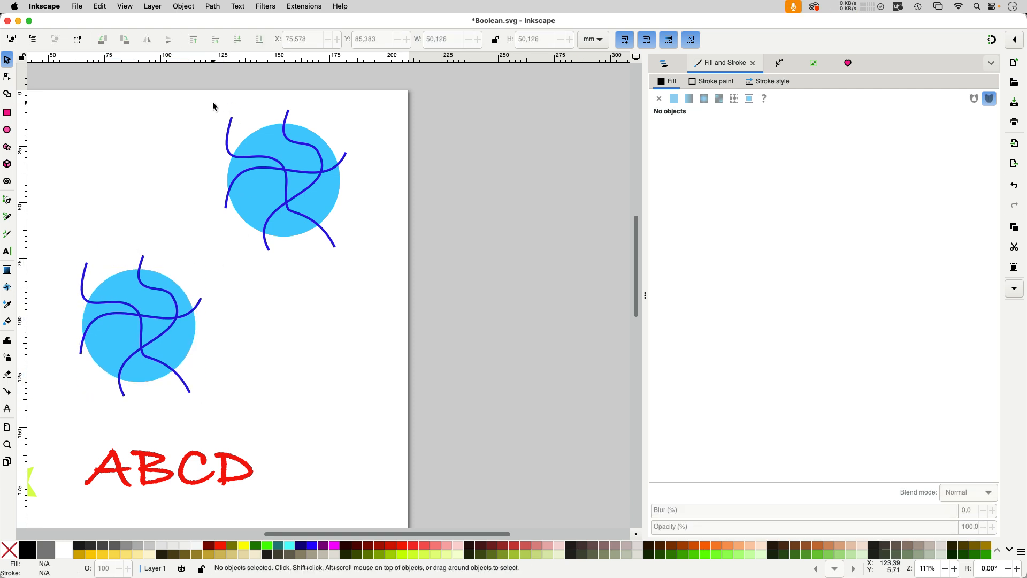
- Split the upper blue circle along its combined curves with Division and move the resulting pieces apart
left_click_drag(212, 100, 368, 257)
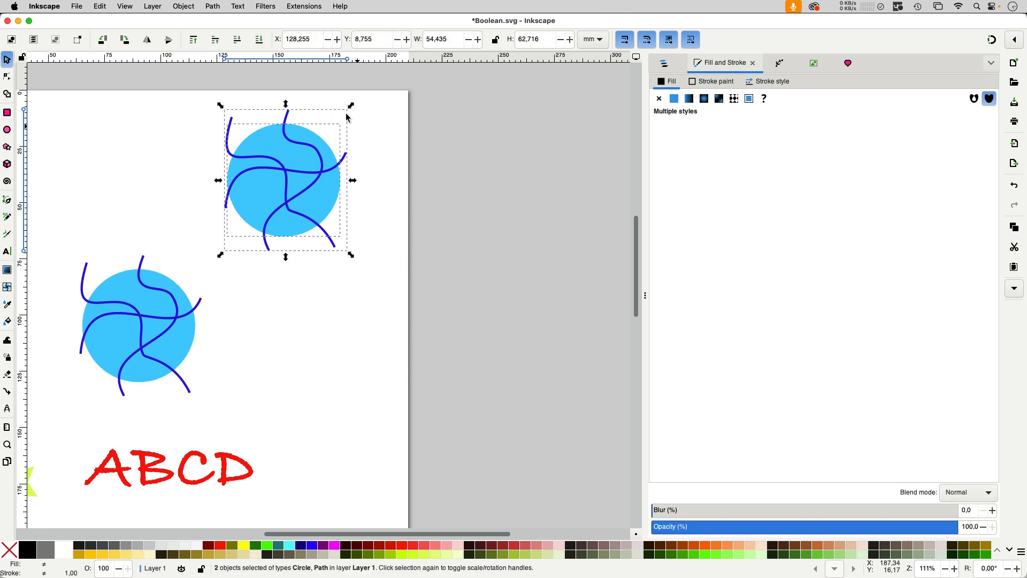
left_click(213, 6)
left_click(236, 110)
left_click_drag(283, 242, 286, 249)
left_click_drag(244, 208, 229, 208)
left_click_drag(250, 142, 246, 126)
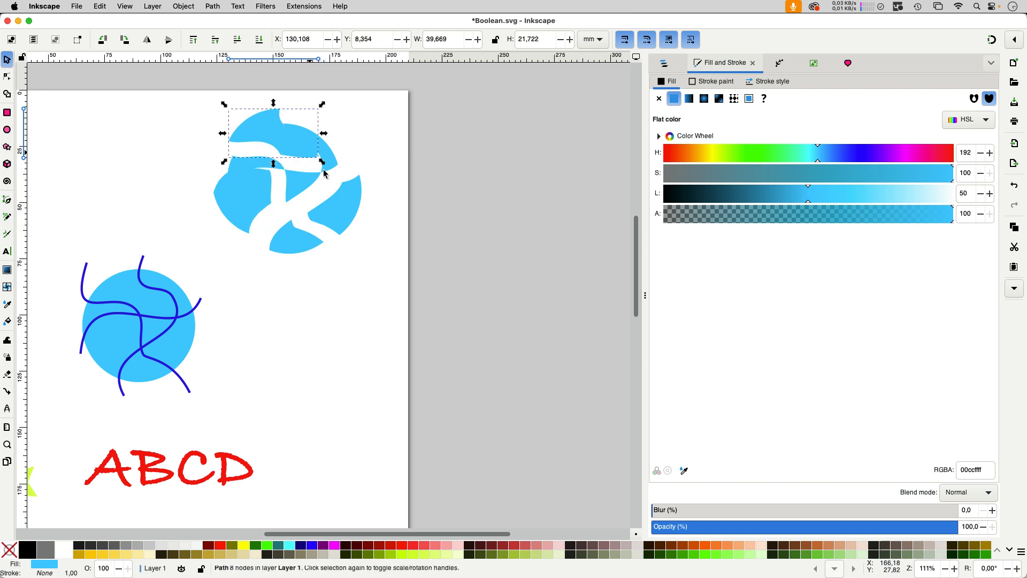
- Apply Cut Path to the copied blue circle and its combined curves above the ABCD lettering
left_click(240, 315)
scroll(241, 315, "left", 8)
scroll(240, 315, "down", 3)
left_click_drag(261, 183, 416, 351)
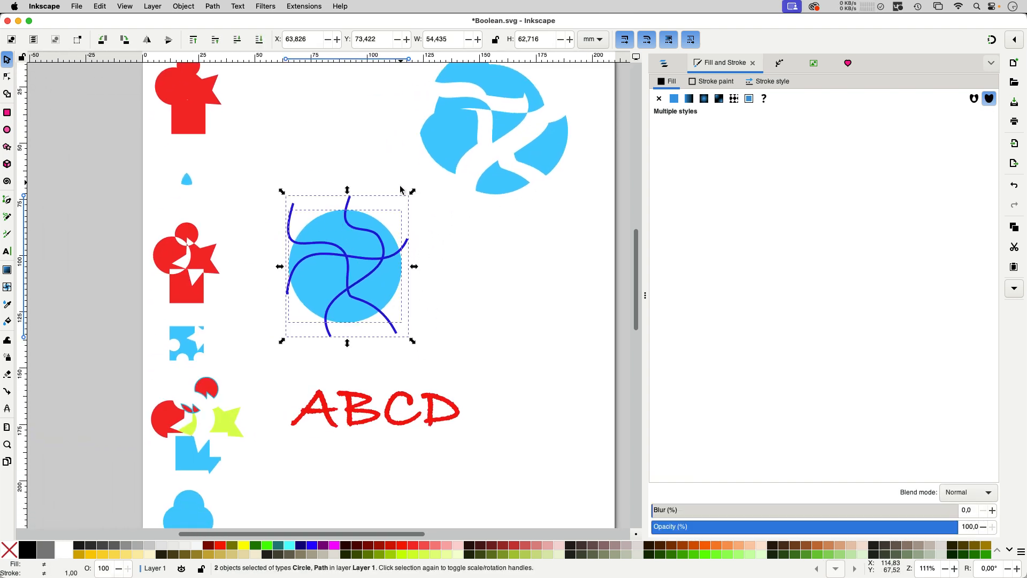
left_click(213, 6)
left_click(232, 121)
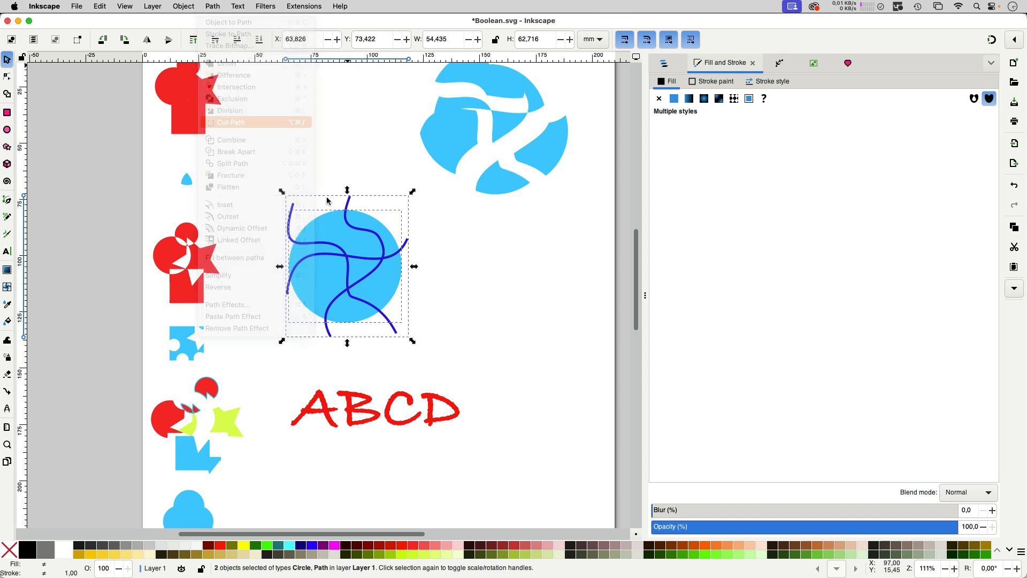
left_click(445, 295)
- Give the cut circle's segments a golden yellow stroke and pull its two upper arcs away from the outline
left_click_drag(418, 195, 268, 351)
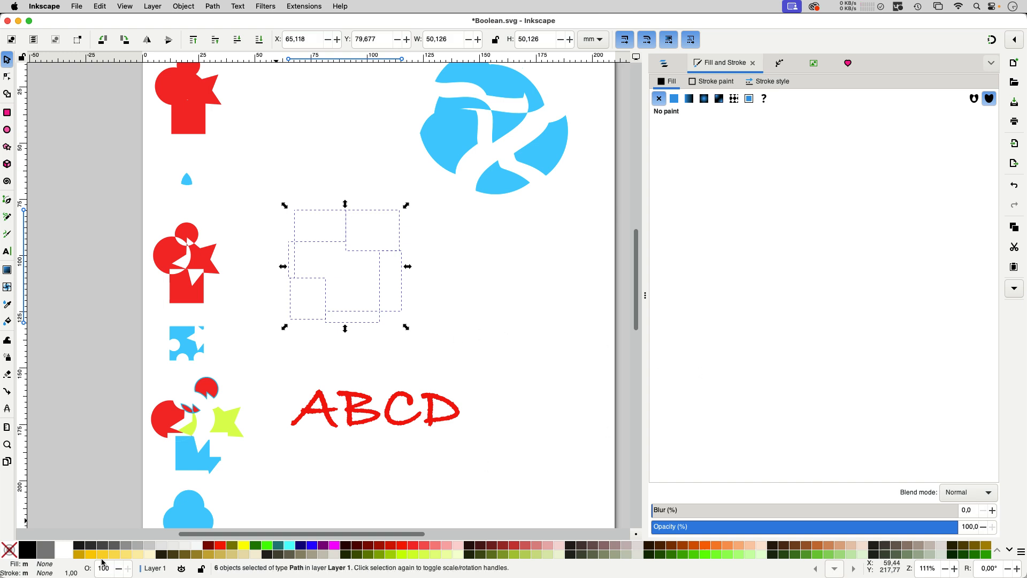
left_click(91, 559, "shift")
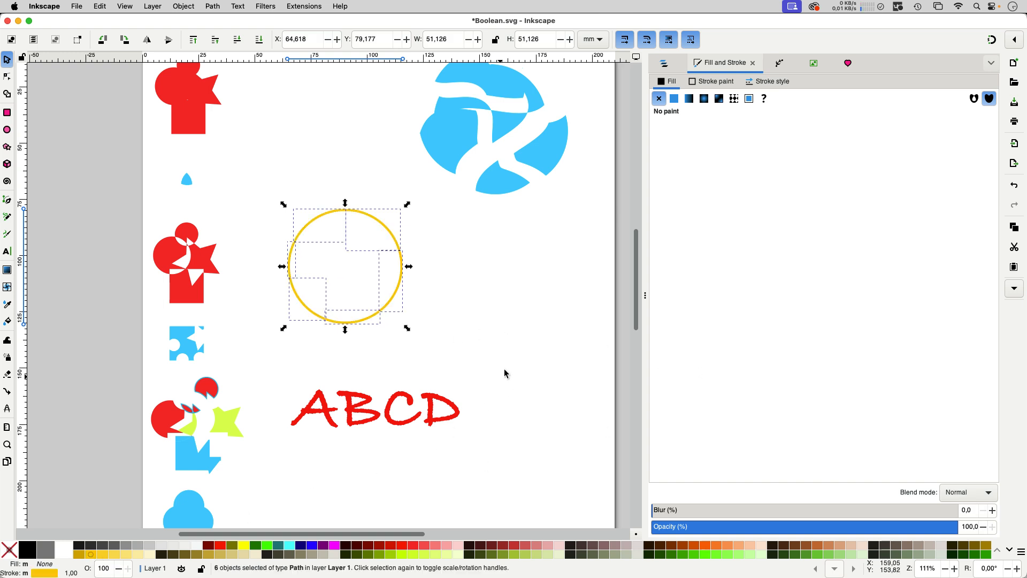
left_click(400, 224)
left_click_drag(384, 229, 401, 215)
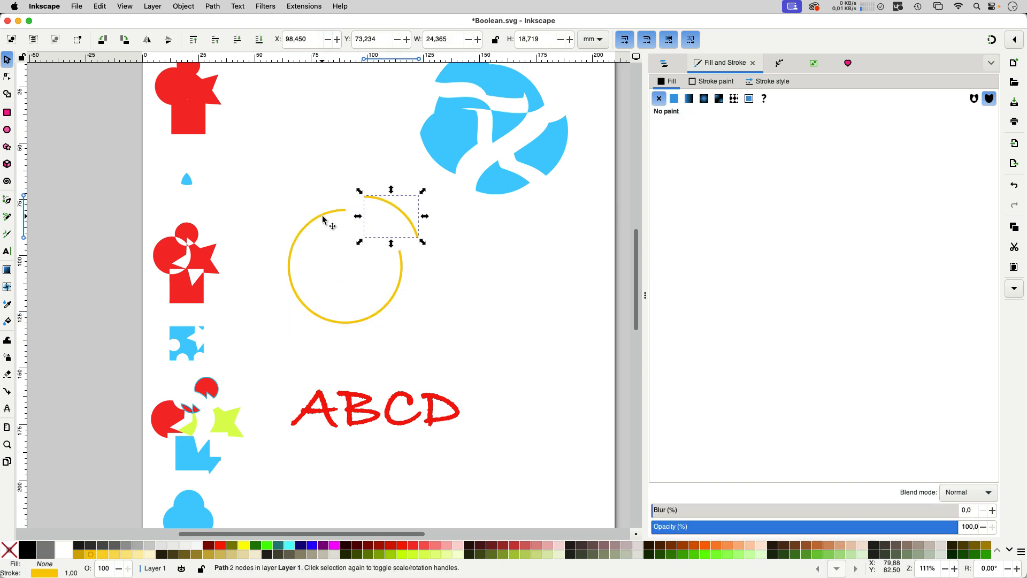
left_click_drag(323, 213, 324, 199)
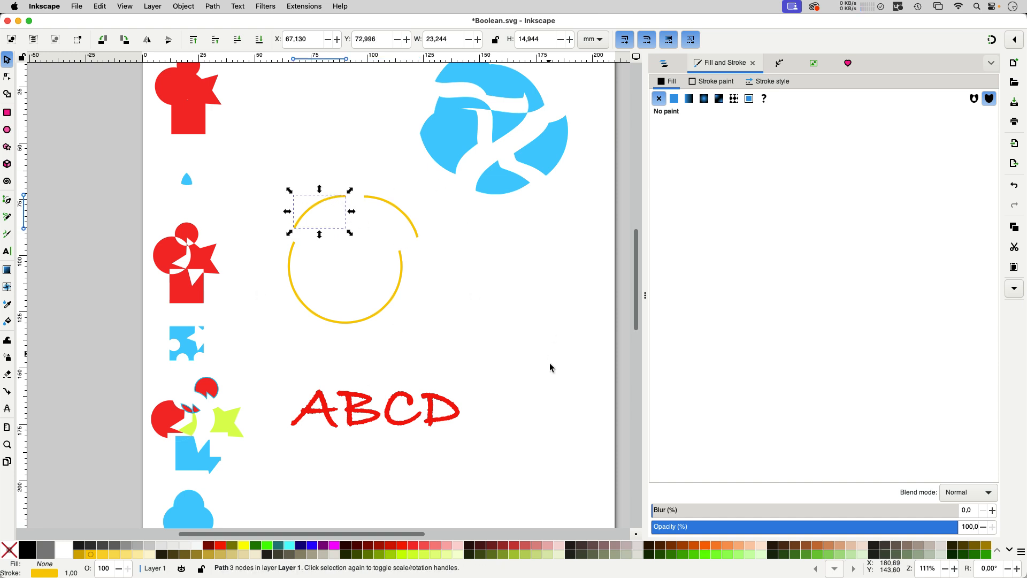
- Convert the red ABCD text object to a path
left_click(549, 363)
scroll(549, 364, "down", 3)
left_click(426, 332)
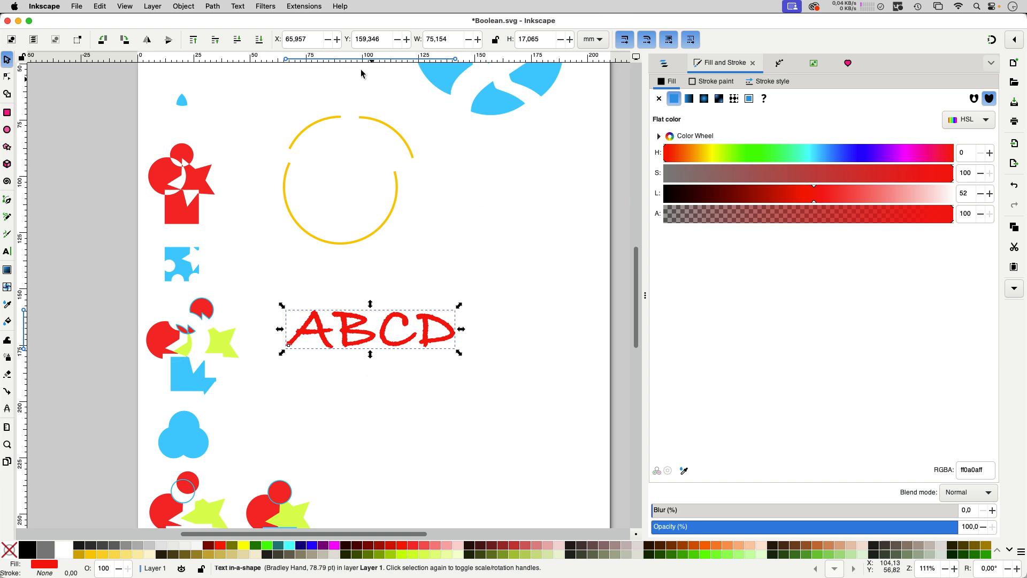
left_click(214, 7)
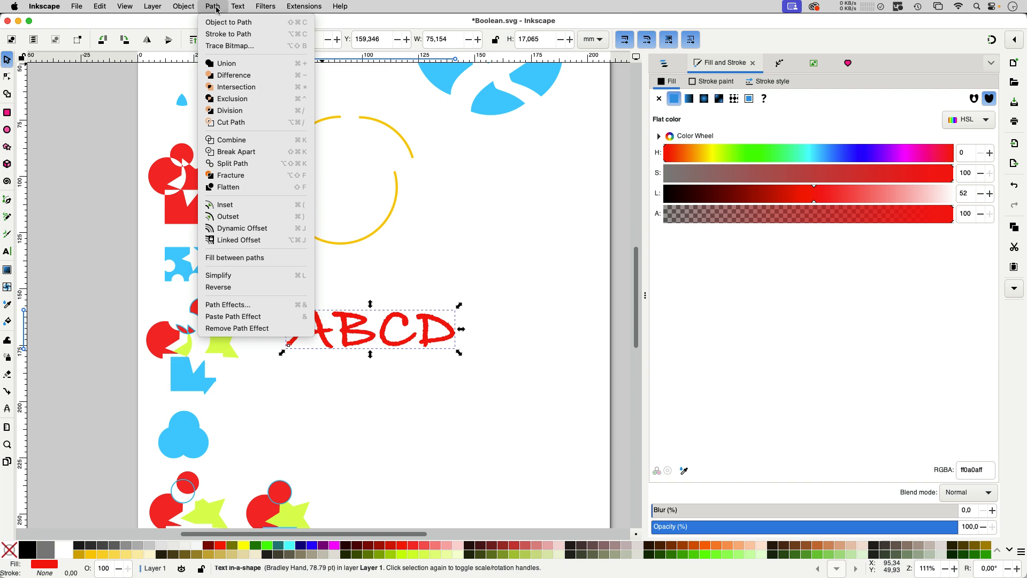
left_click(220, 24)
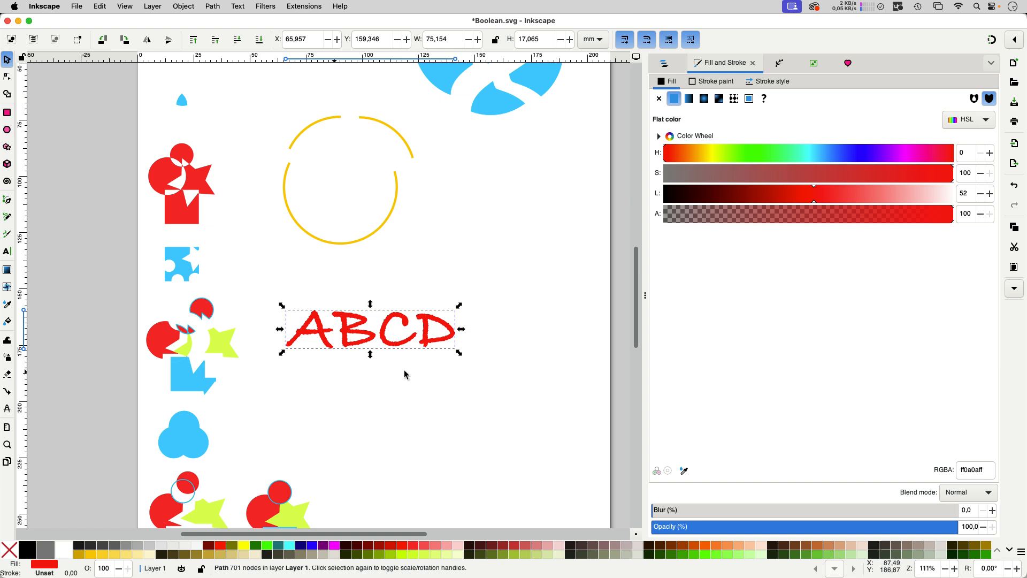
- Try to separate the ABCD path into its subpaths with Break Apart
left_click(214, 6)
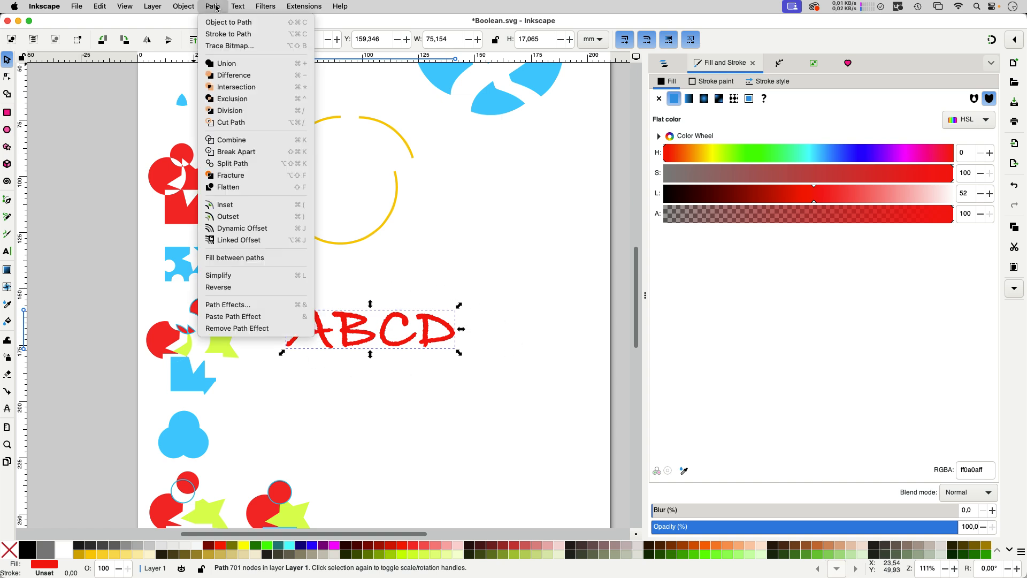
left_click(235, 151)
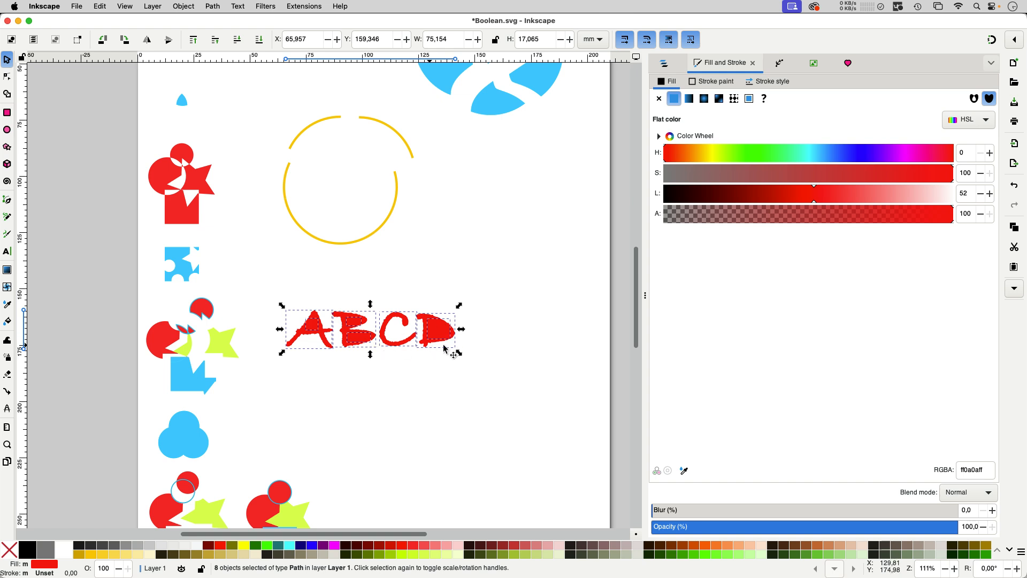
left_click(560, 319)
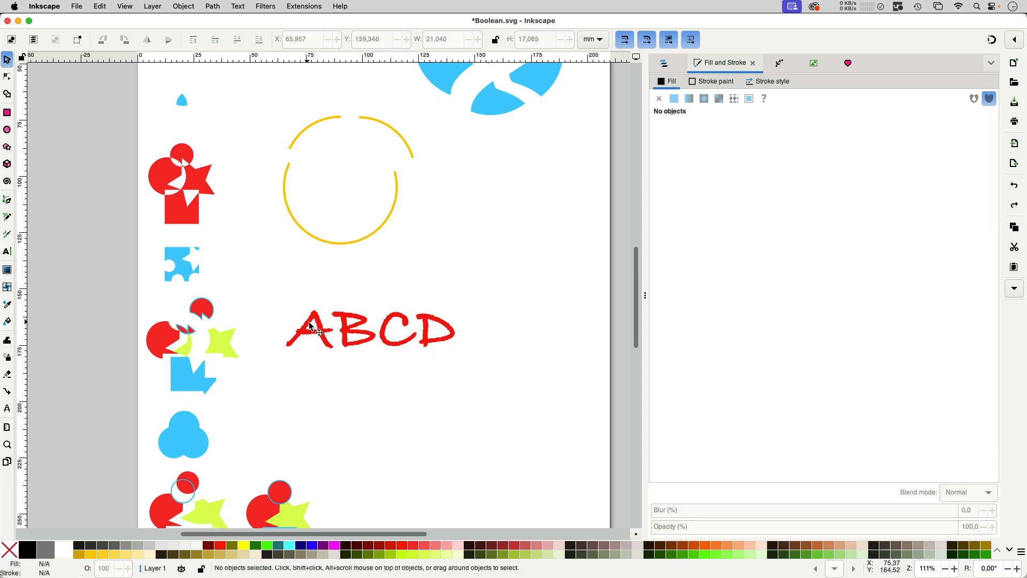
- Separate the ABCD path into individual letters with Split Path and move the letters apart
left_click(320, 329)
left_click(219, 7)
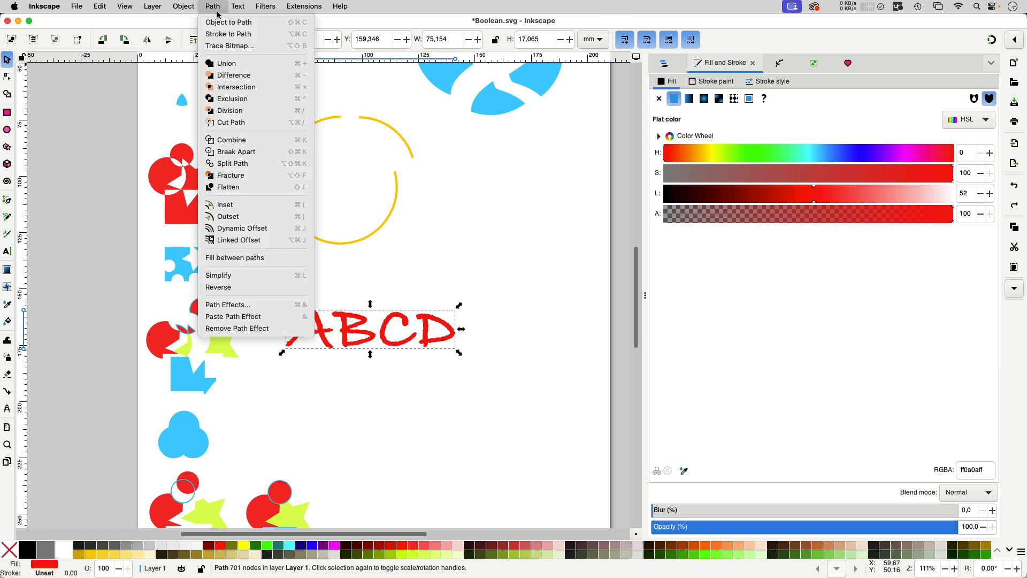
left_click(235, 164)
left_click(542, 306)
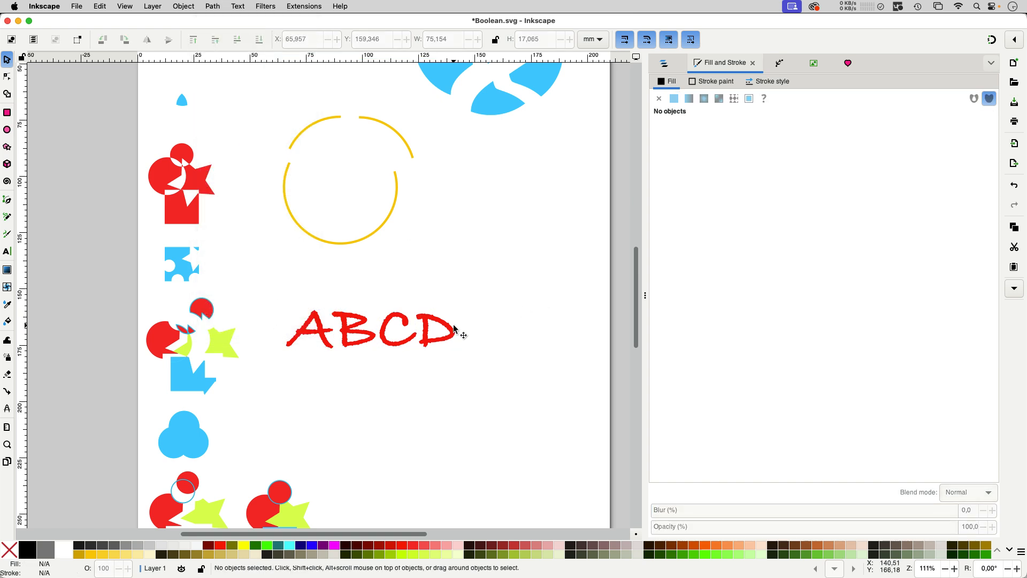
left_click(404, 319)
left_click(351, 325)
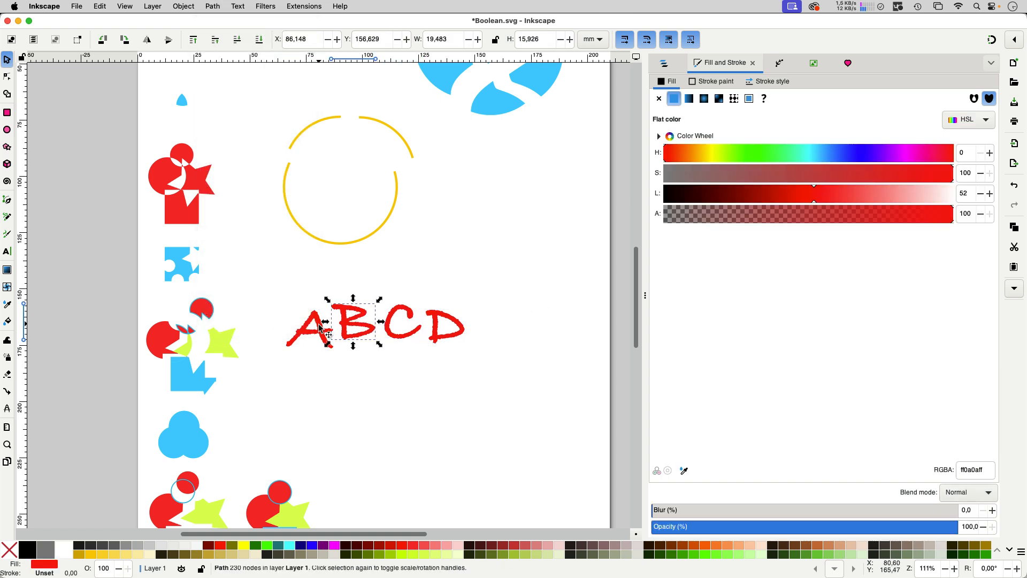
left_click_drag(324, 337, 310, 336)
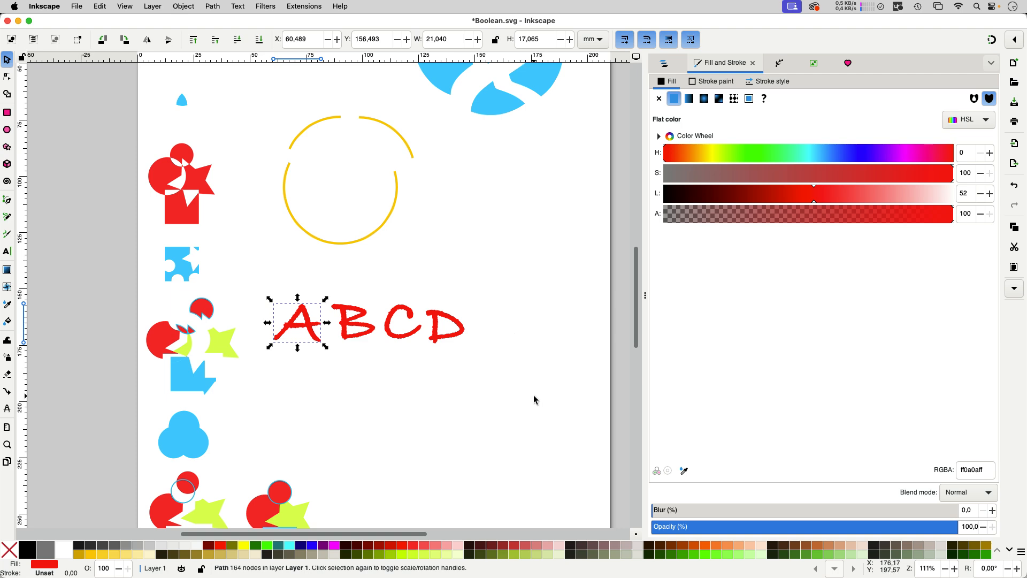
- Switch to Affinity and look through the Geometry operations available for vector objects
left_click(550, 565)
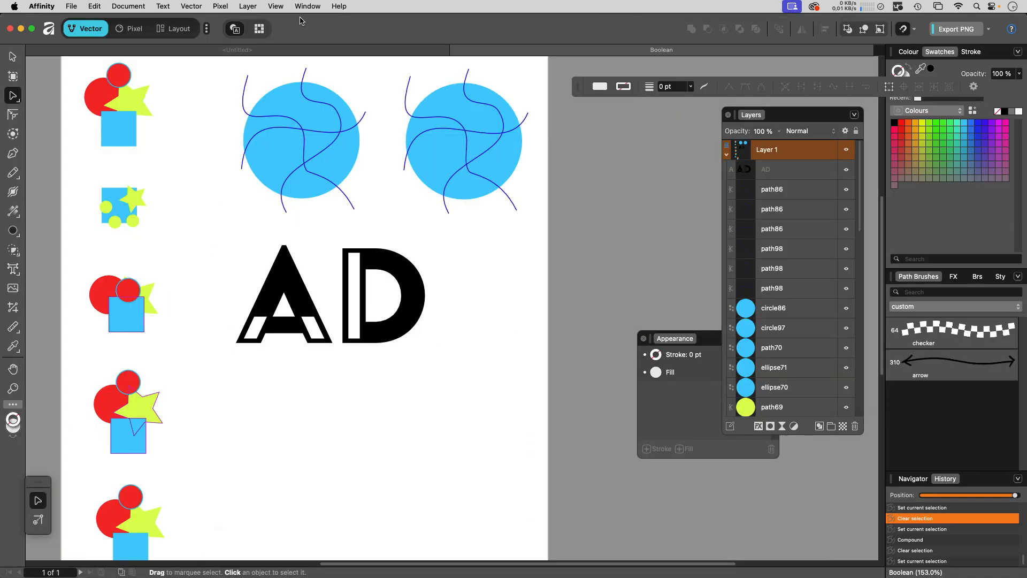
left_click(196, 5)
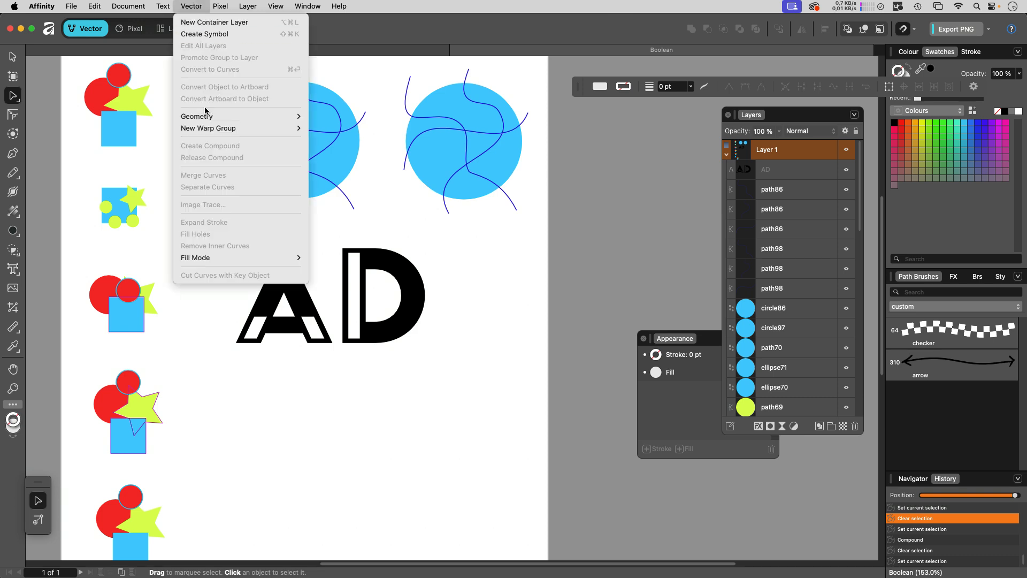
mouse_move(206, 117)
left_click(425, 274)
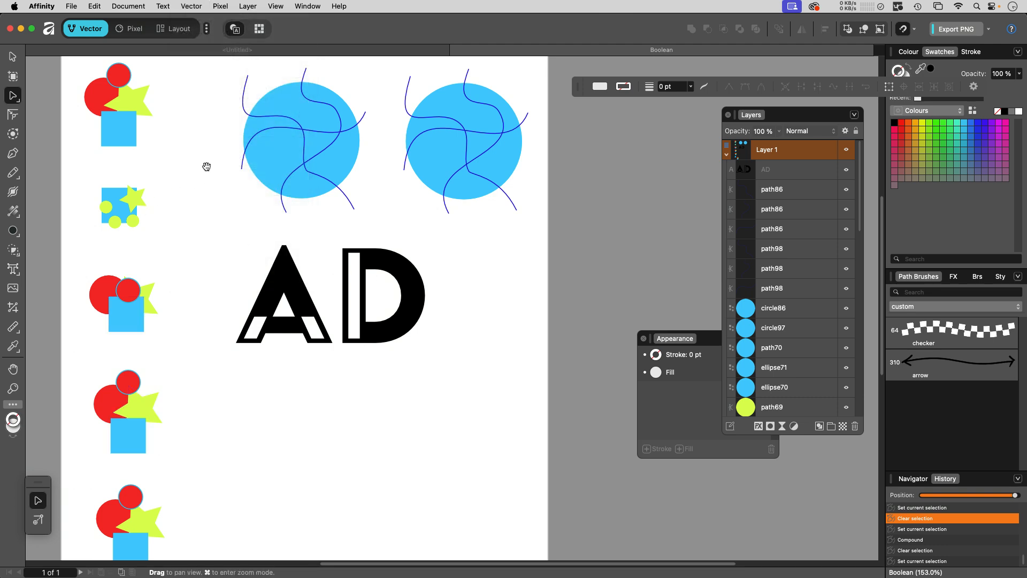
- Merge the uppermost group of two red circles, star and blue square into an Add compound
left_click_drag(207, 165, 229, 222)
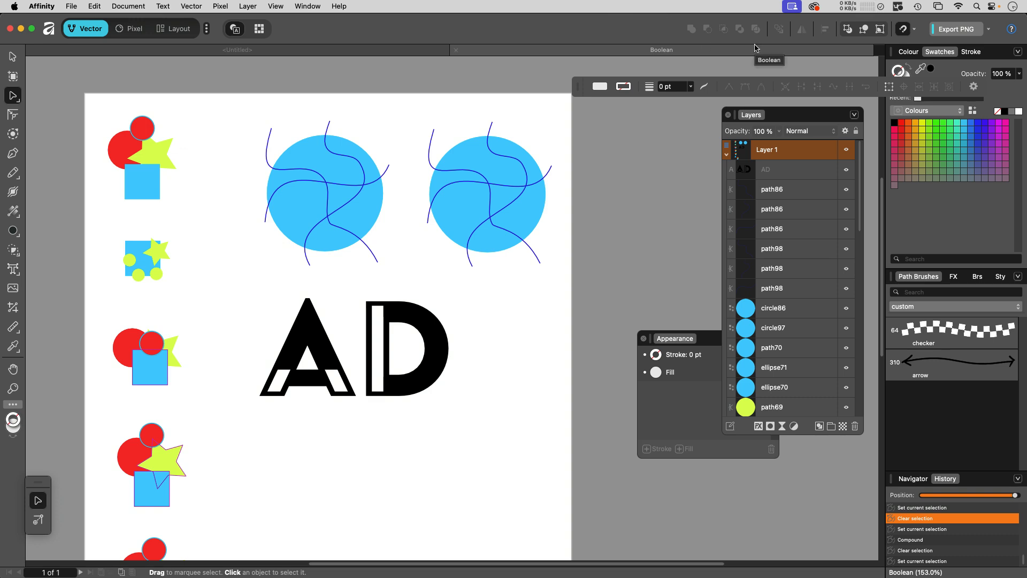
key("v")
left_click_drag(89, 97, 205, 212)
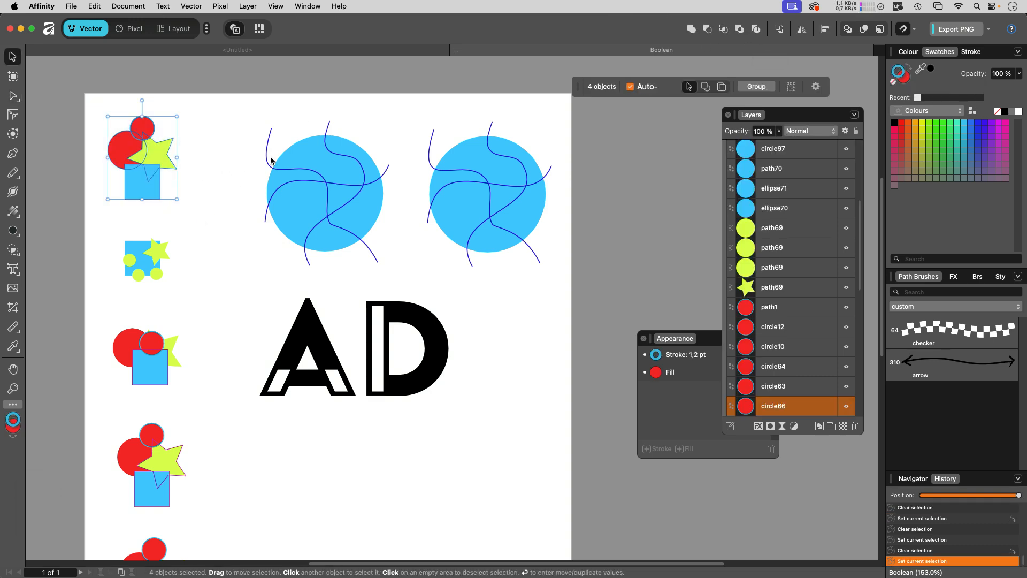
left_click(693, 32)
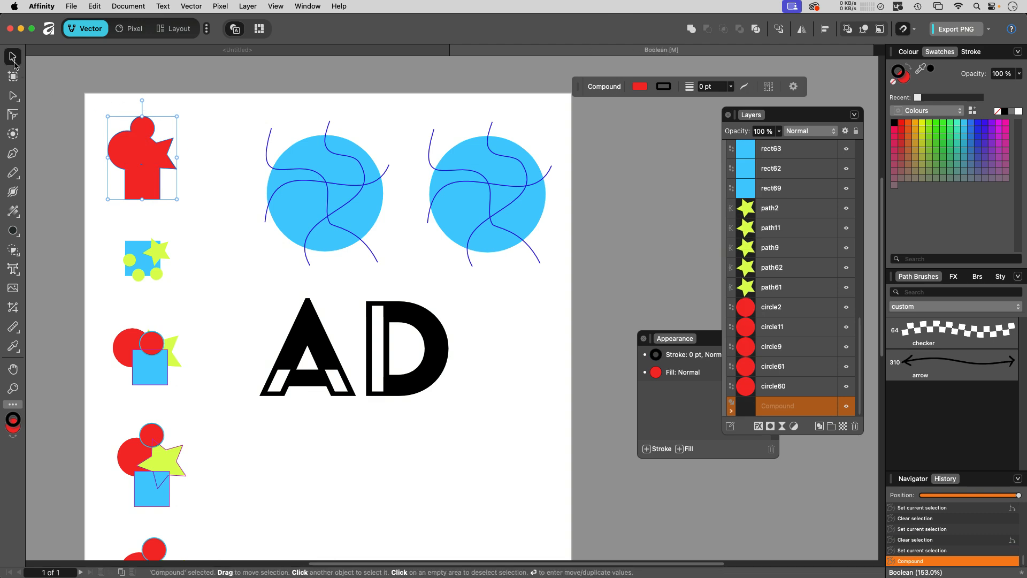
- Pick the large and the small circle inside the compound individually to examine the retained component shapes
left_click(12, 96)
left_click(122, 149)
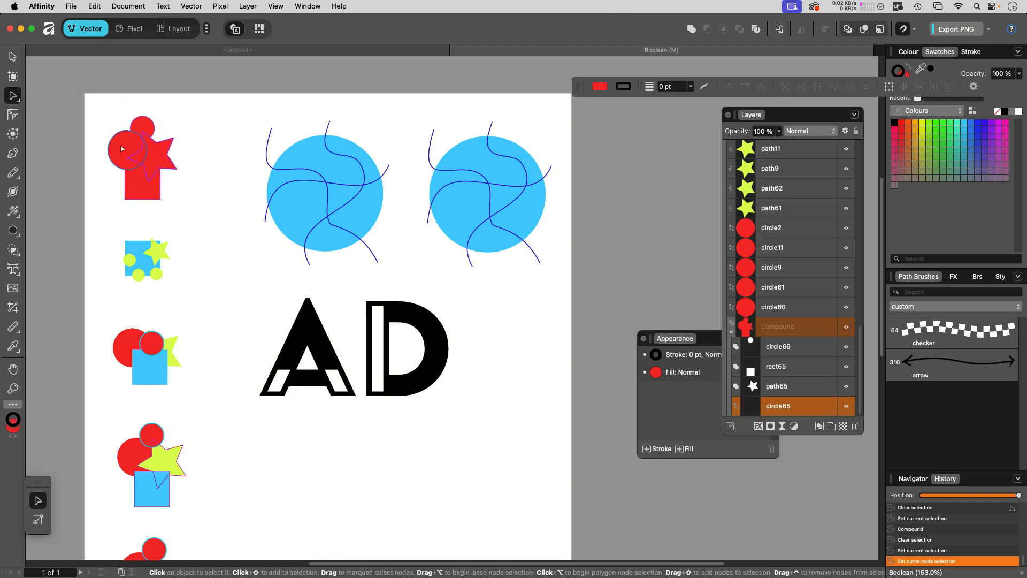
left_click(143, 128)
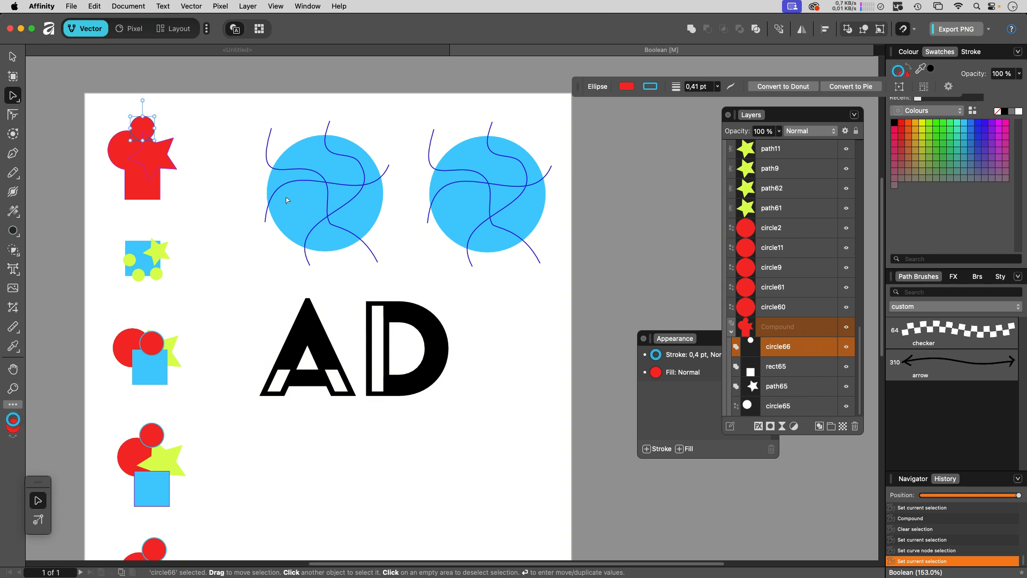
left_click(192, 170)
- Subtract the yellow star and three small yellow circles from the blue square in the second group
key("v")
left_click_drag(93, 220, 201, 303)
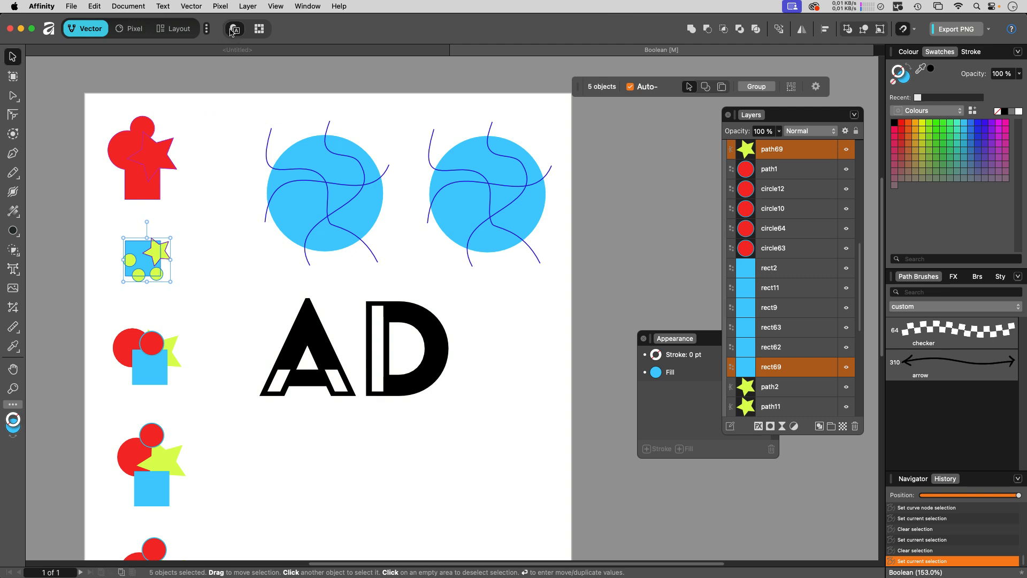
left_click(191, 6)
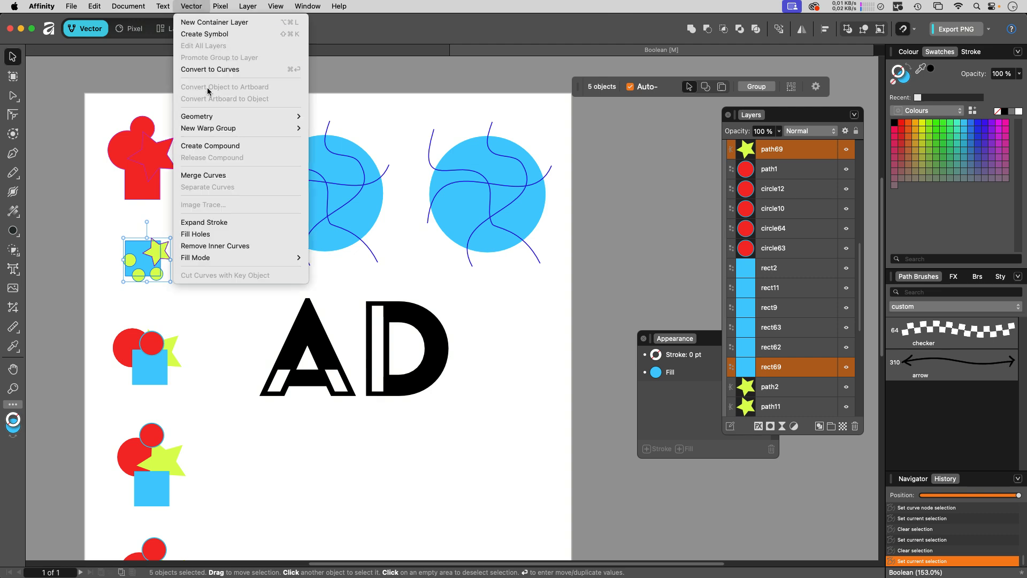
mouse_move(210, 115)
left_click(324, 129)
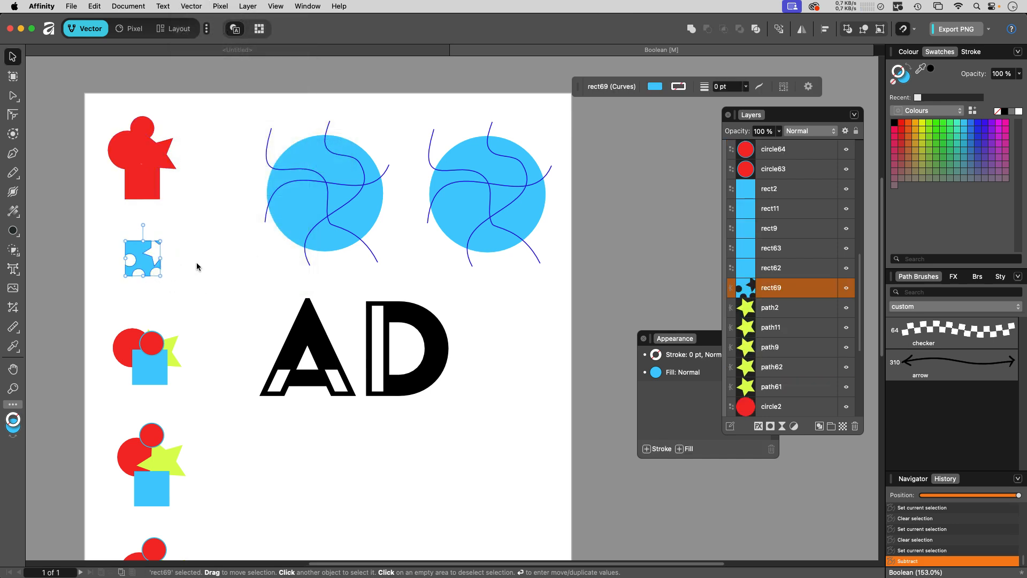
- Apply Intersect to the row of three overlapping blue circles
key("space")
left_click_drag(195, 315, 193, 256)
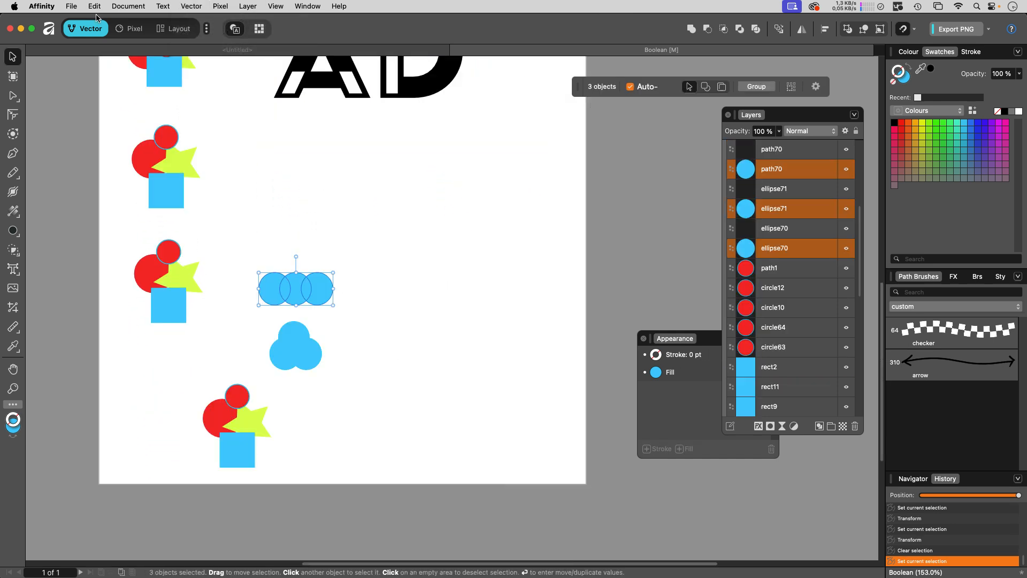
left_click(196, 7)
mouse_move(207, 116)
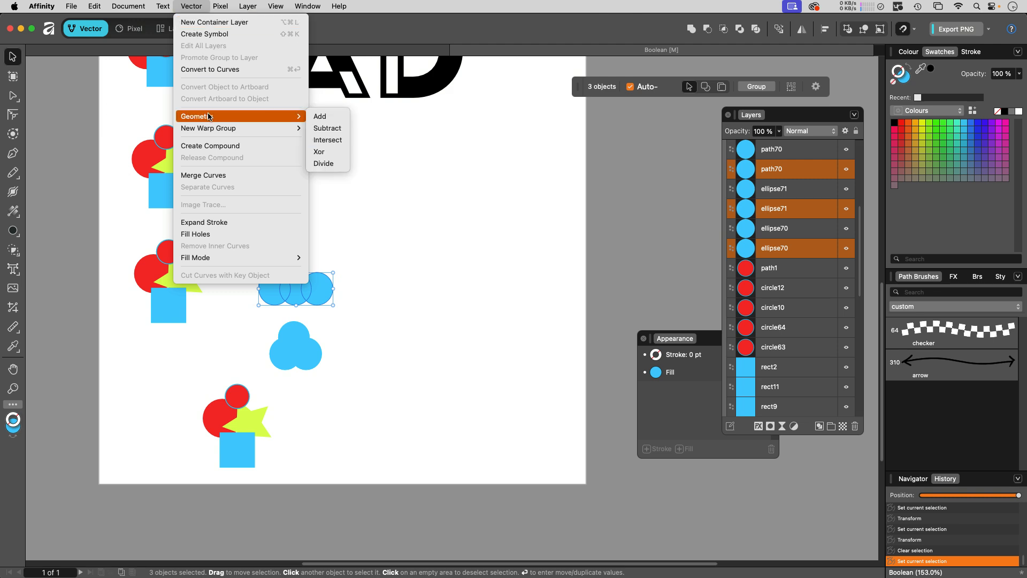
left_click(327, 141)
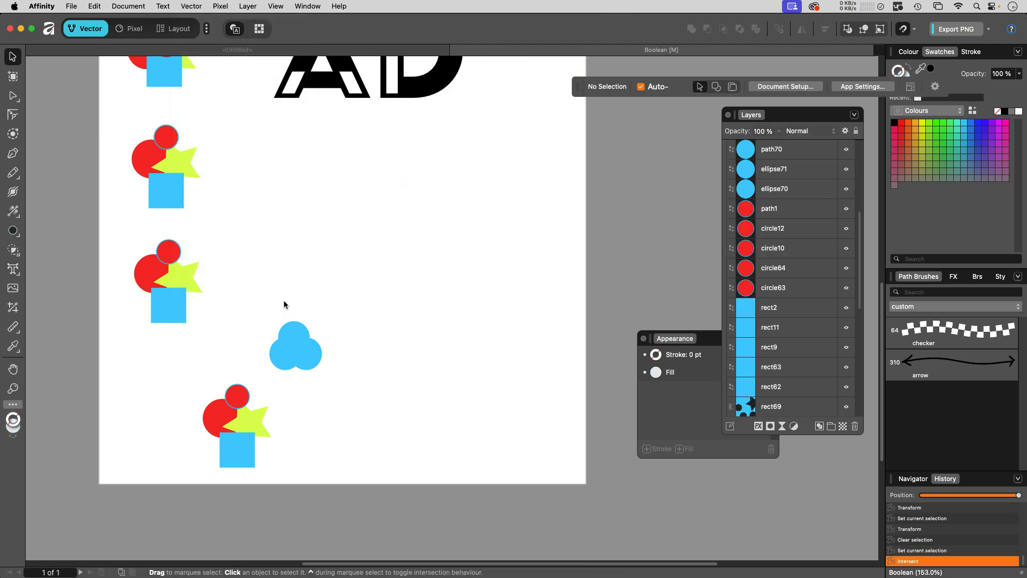
- Apply Intersect to the three blue circles arranged as a trefoil
left_click_drag(249, 310, 340, 386)
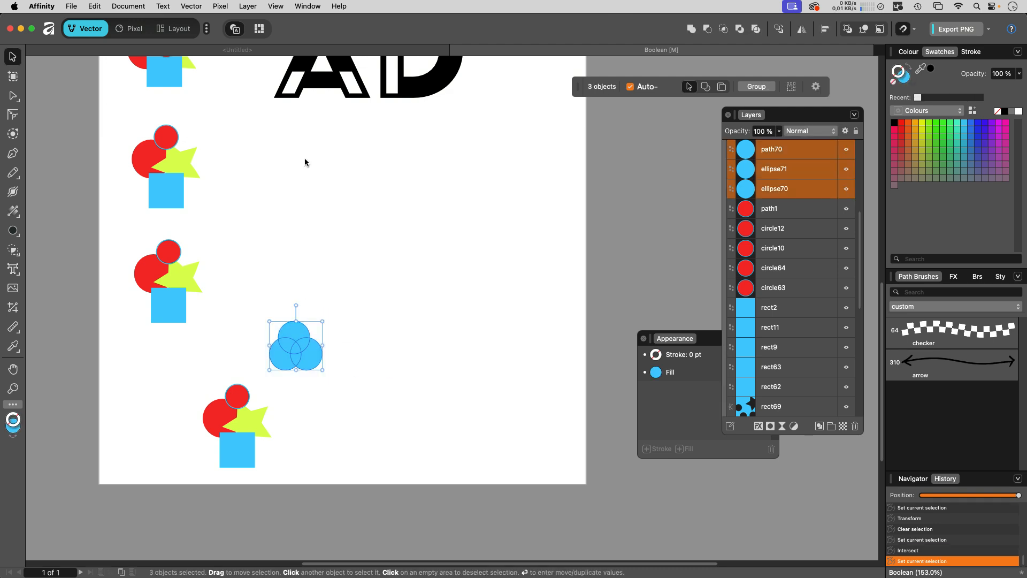
left_click(193, 6)
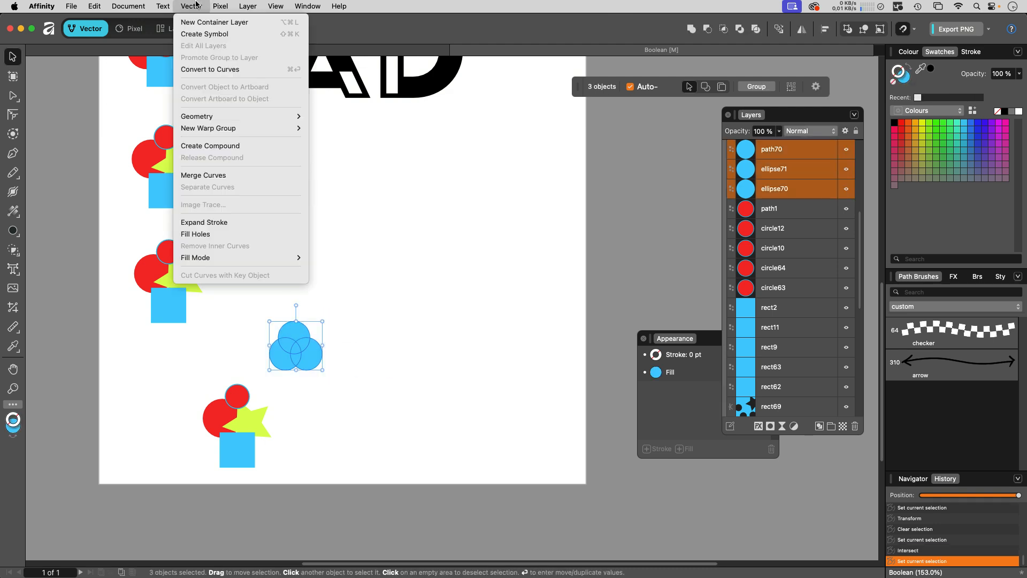
mouse_move(204, 114)
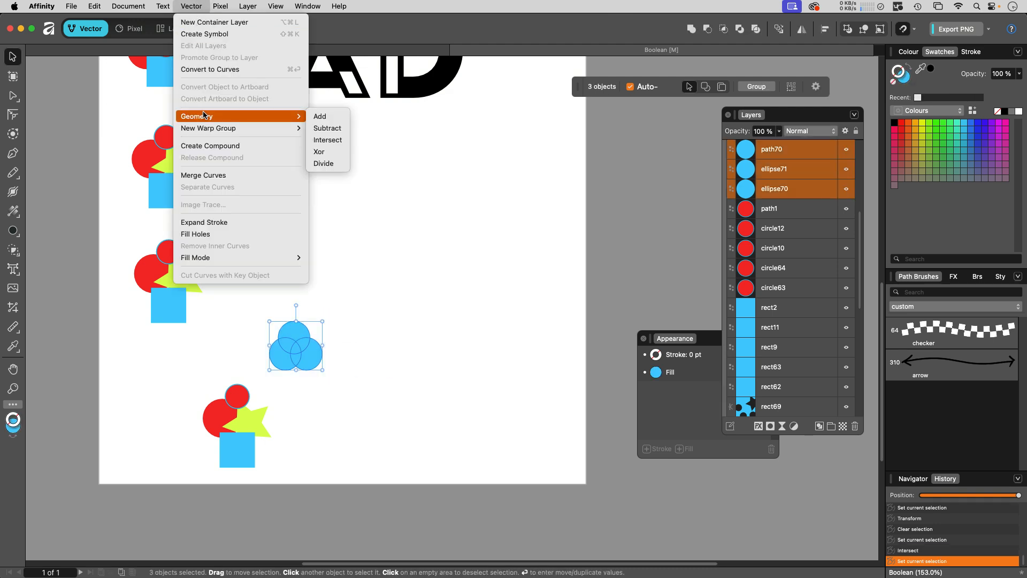
left_click(336, 143)
left_click(300, 271)
- Apply Xor to the group of circles, star and square below the one beside the AD lettering
scroll(144, 217, "up", 4)
scroll(145, 218, "left", 1)
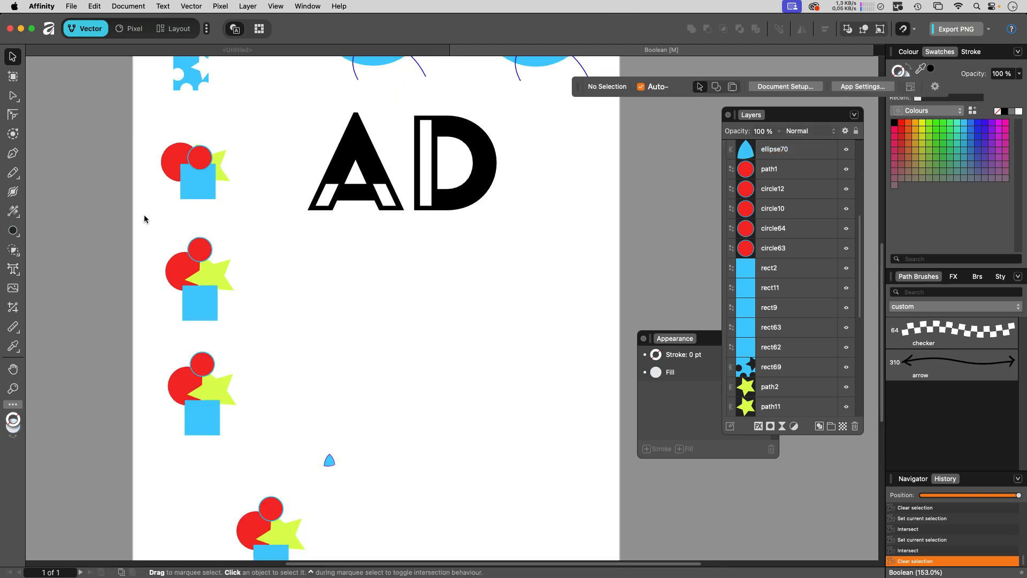
left_click_drag(143, 217, 258, 330)
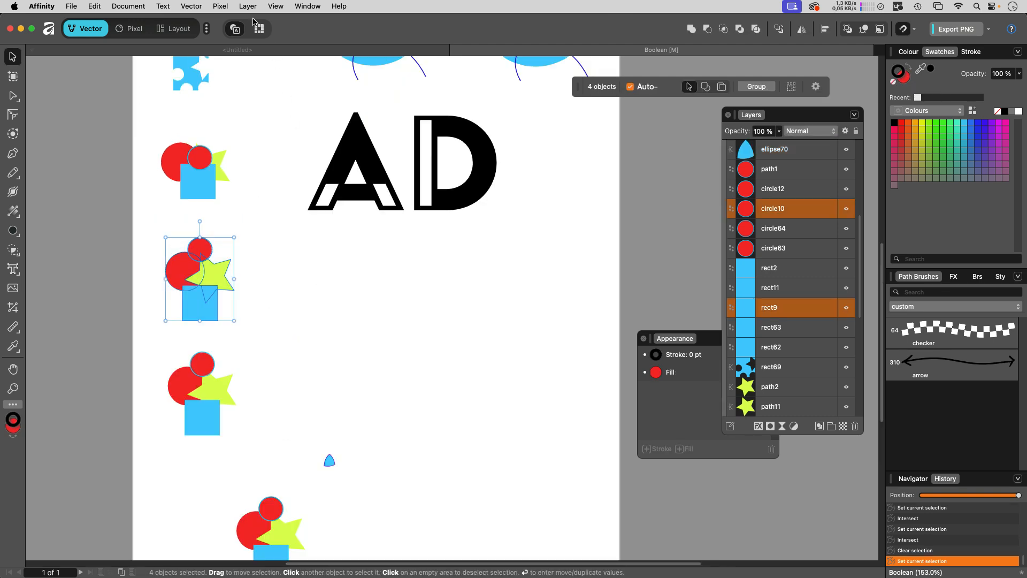
left_click(193, 6)
mouse_move(203, 114)
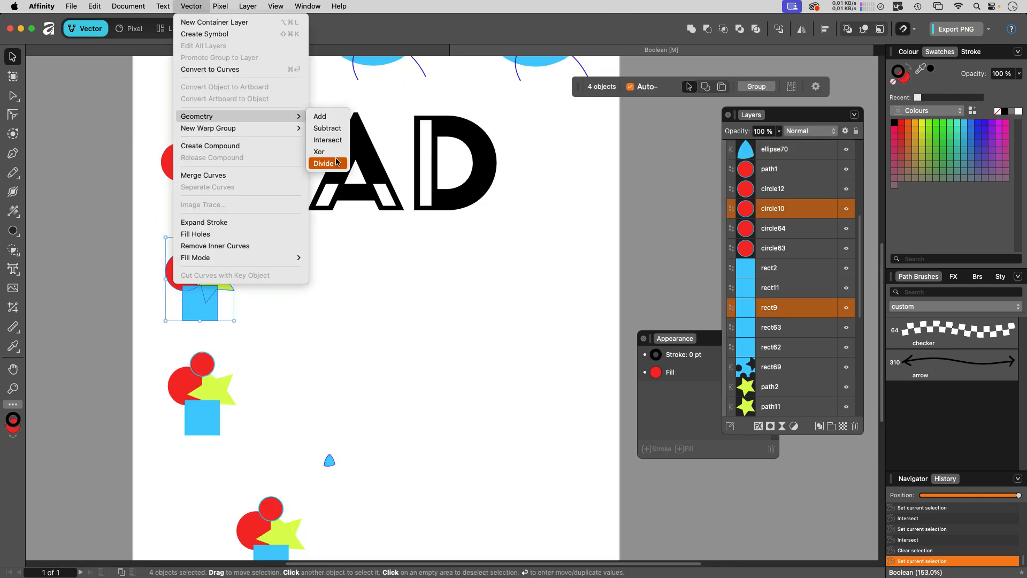
left_click(337, 165)
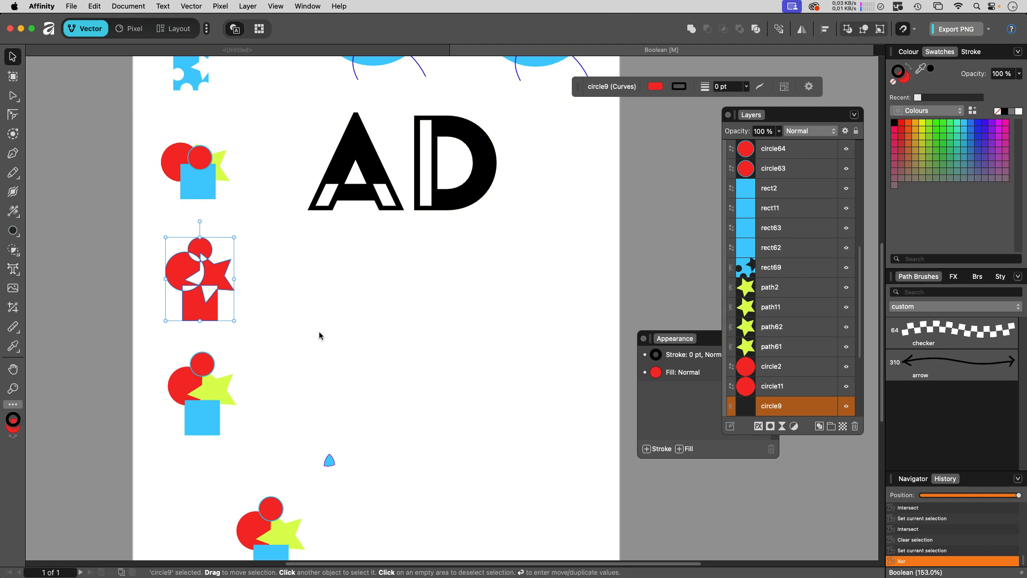
- Apply Divide to the group of circles, star and square beneath the Xor shape
left_click_drag(150, 347, 280, 472)
left_click(191, 6)
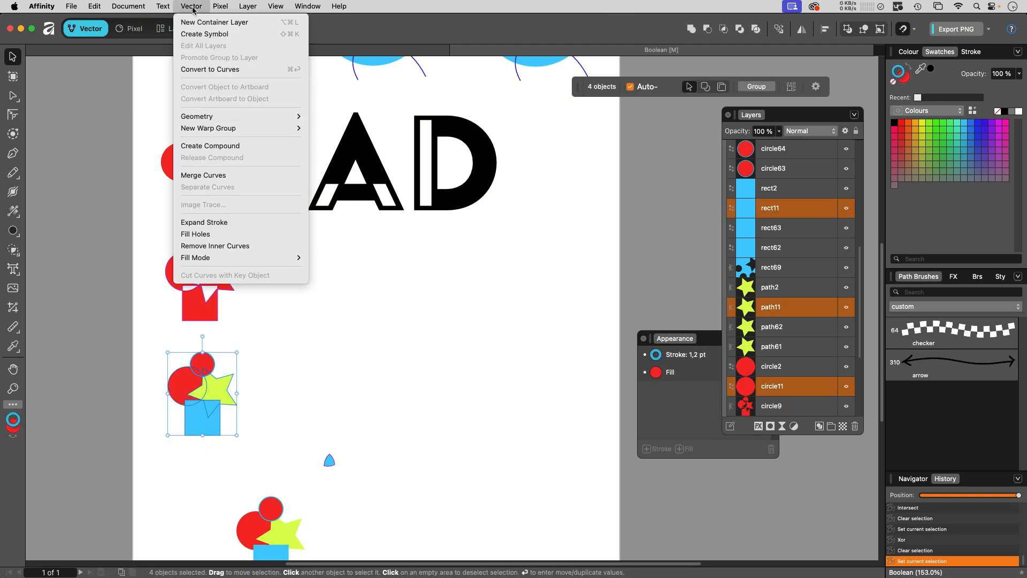
mouse_move(219, 116)
left_click(329, 164)
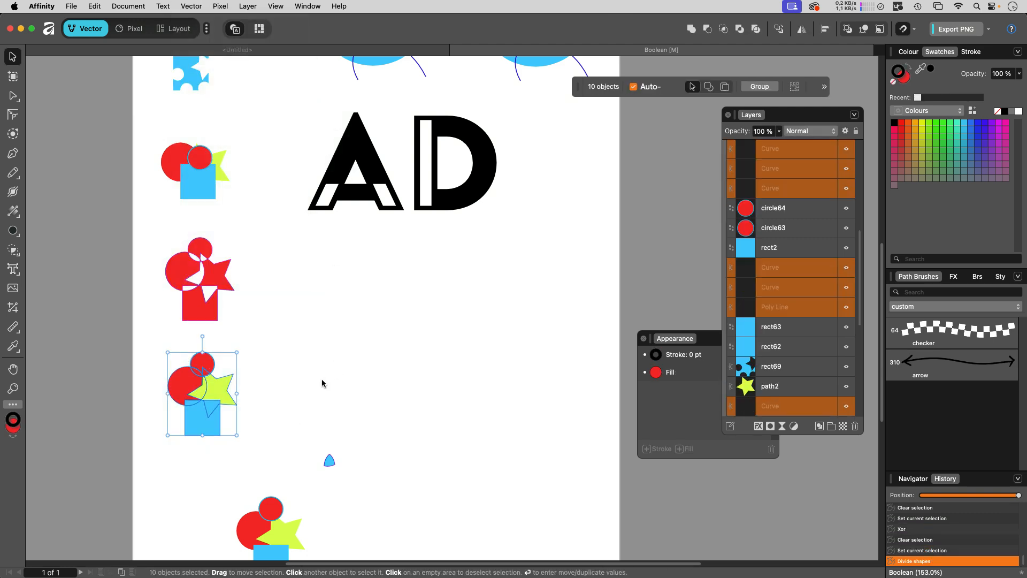
- Pull the divided small circle, star, square and large circle pieces away from each other
left_click(229, 363)
left_click_drag(204, 361, 225, 345)
left_click_drag(220, 389, 254, 391)
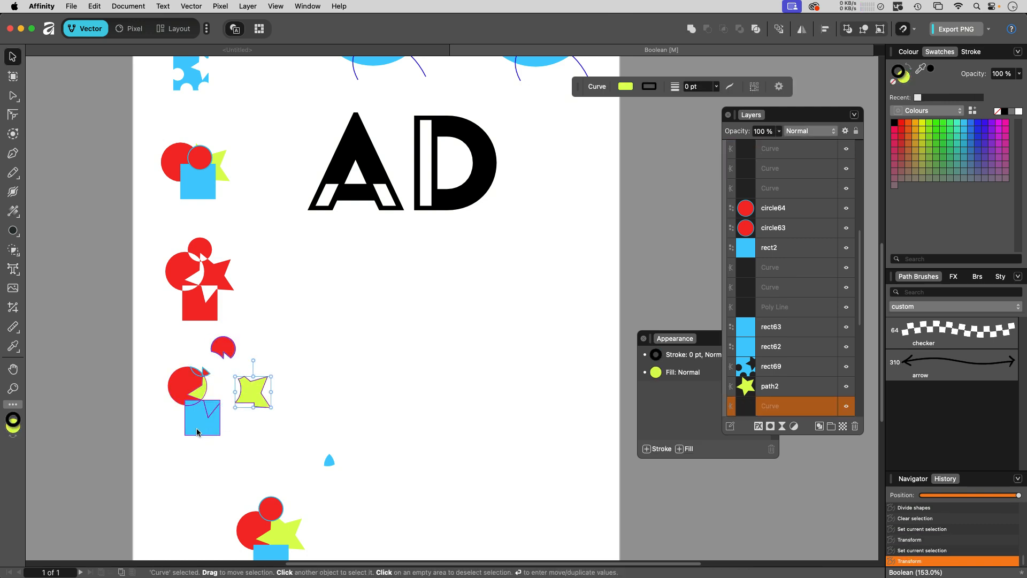
left_click_drag(196, 429, 195, 437)
left_click_drag(178, 398, 162, 393)
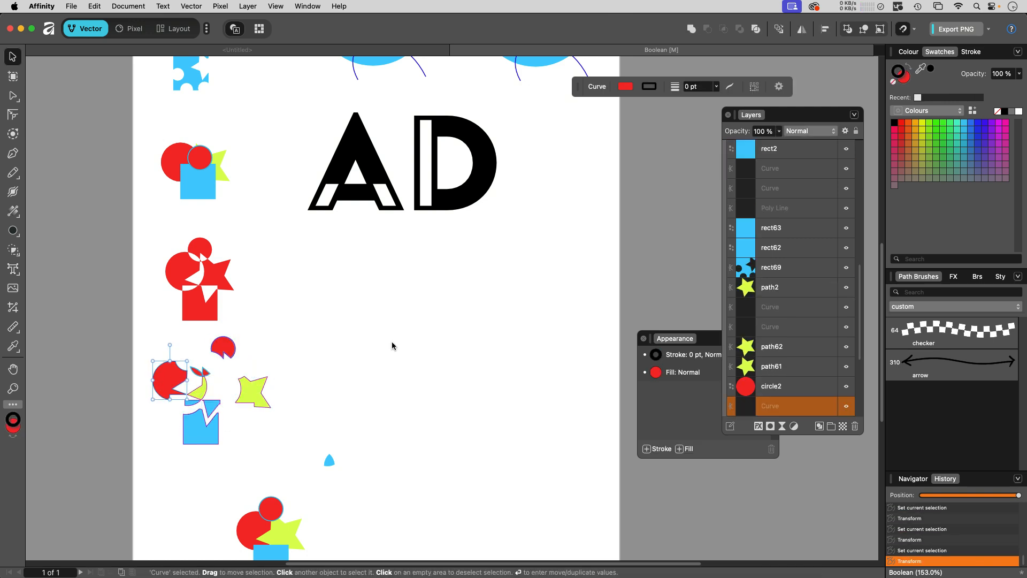
- Apply Divide to the first large blue circle above the AD lettering together with the curved lines crossing it
left_click(393, 345)
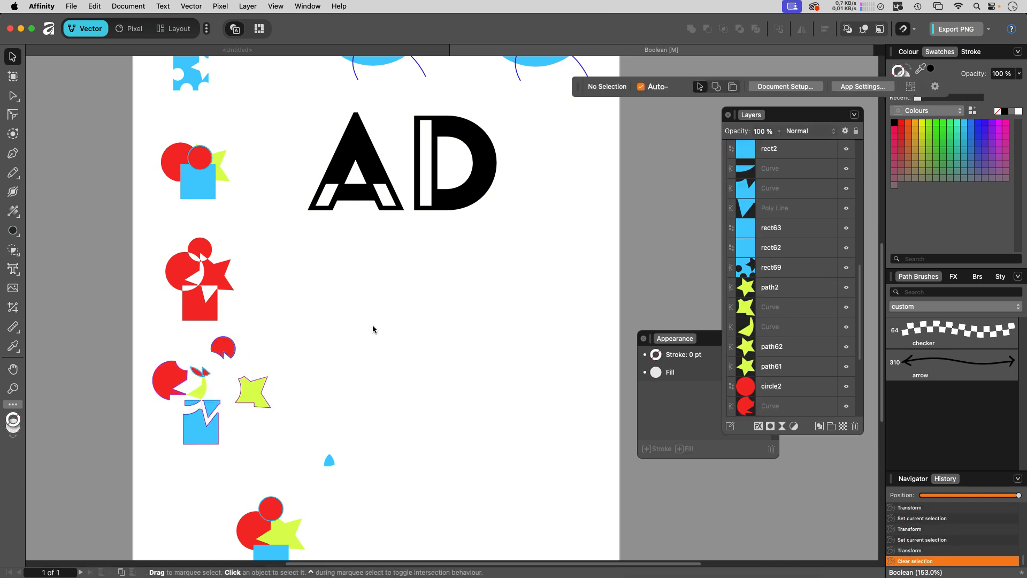
scroll(372, 328, "right", 2)
scroll(372, 328, "down", 2)
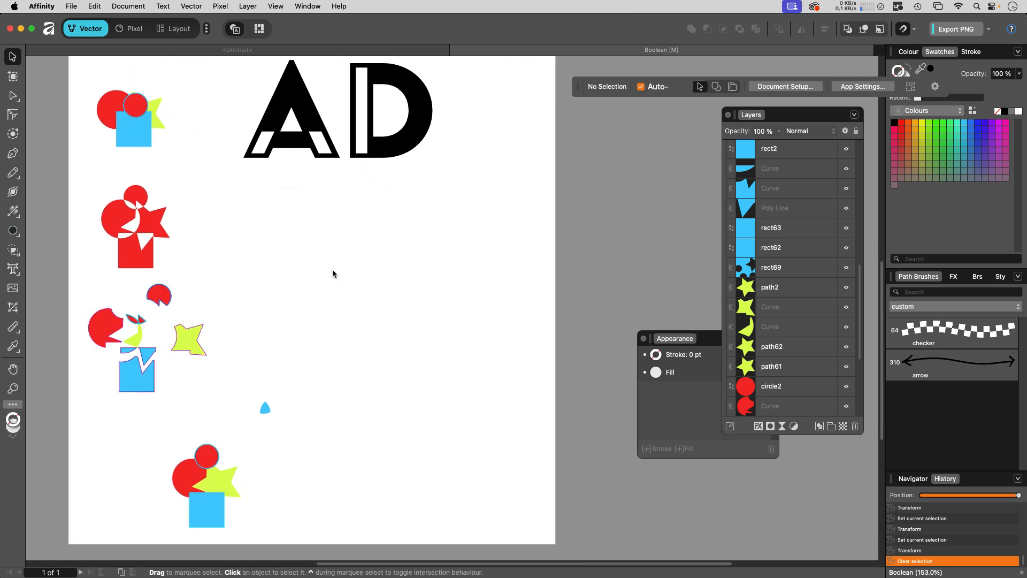
scroll(332, 273, "up", 6)
scroll(332, 274, "right", 1)
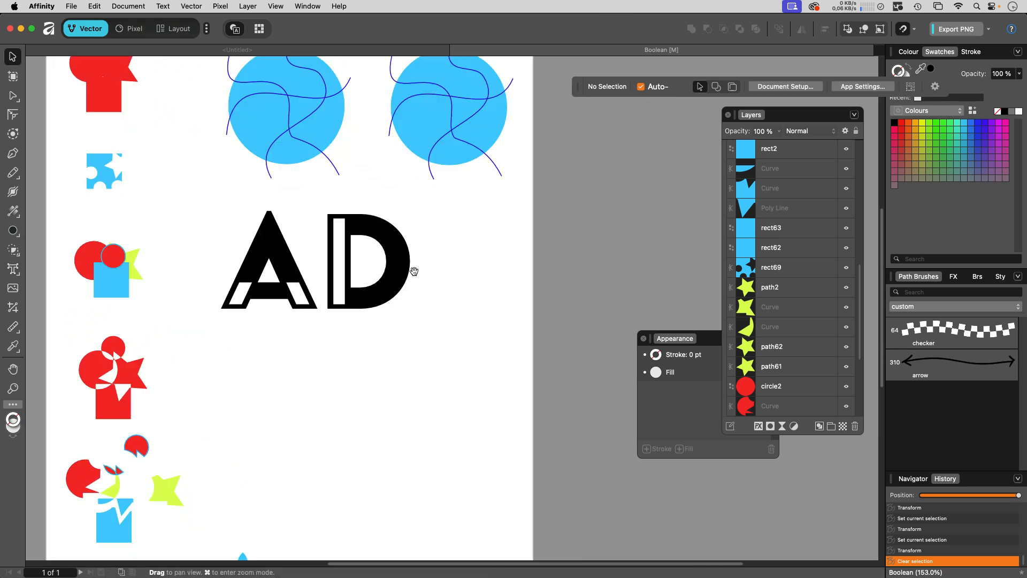
scroll(406, 230, "down", 5)
left_click_drag(385, 200, 389, 470)
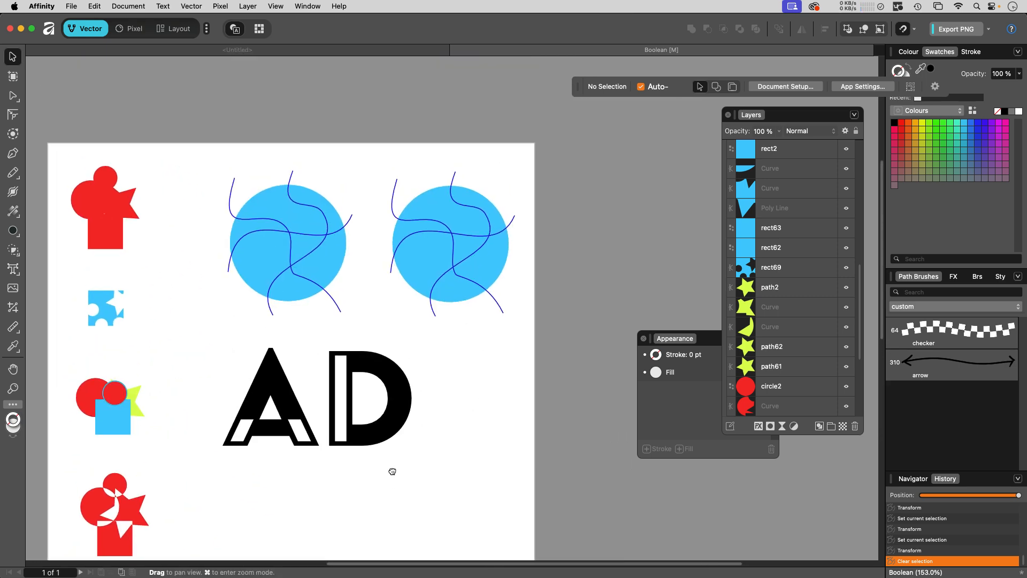
left_click_drag(200, 152, 356, 325)
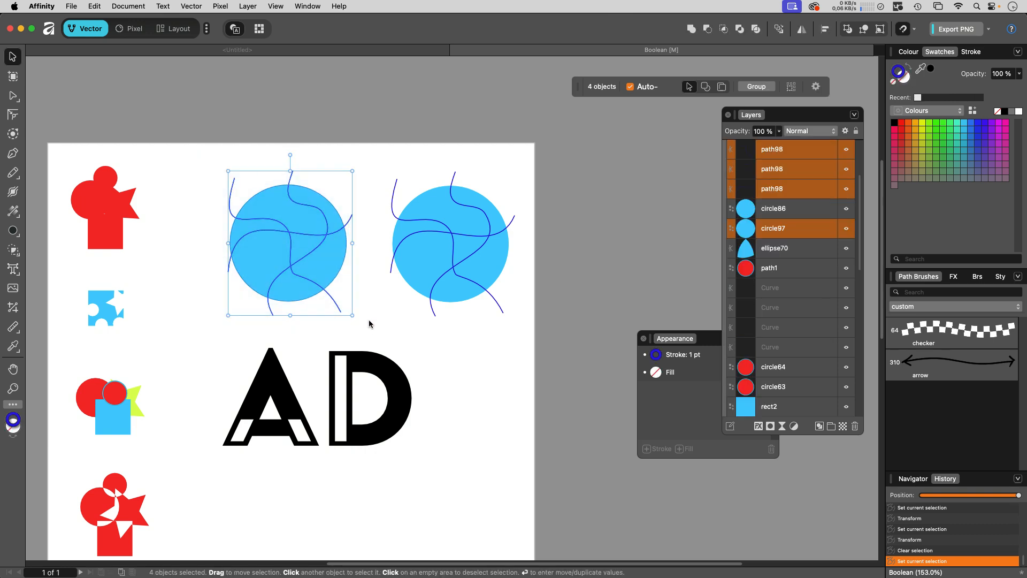
left_click(334, 161)
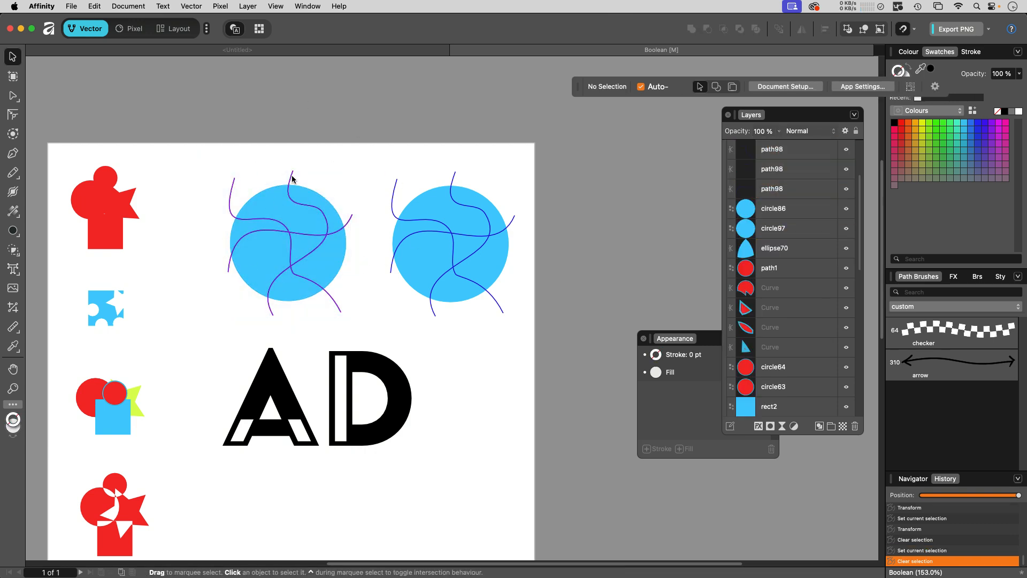
left_click(291, 171)
left_click_drag(214, 159, 364, 320)
left_click(193, 7)
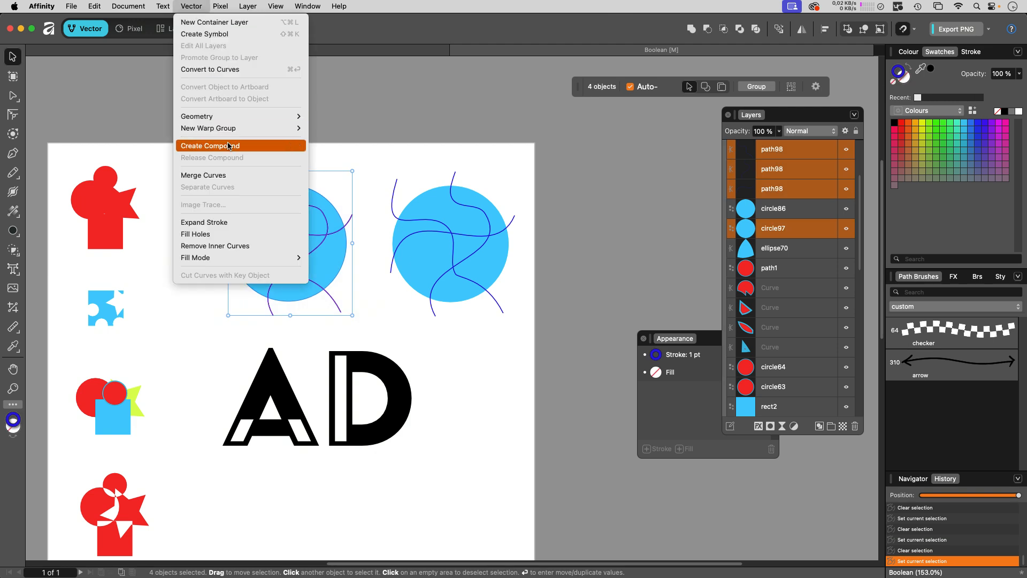
mouse_move(222, 117)
left_click(324, 163)
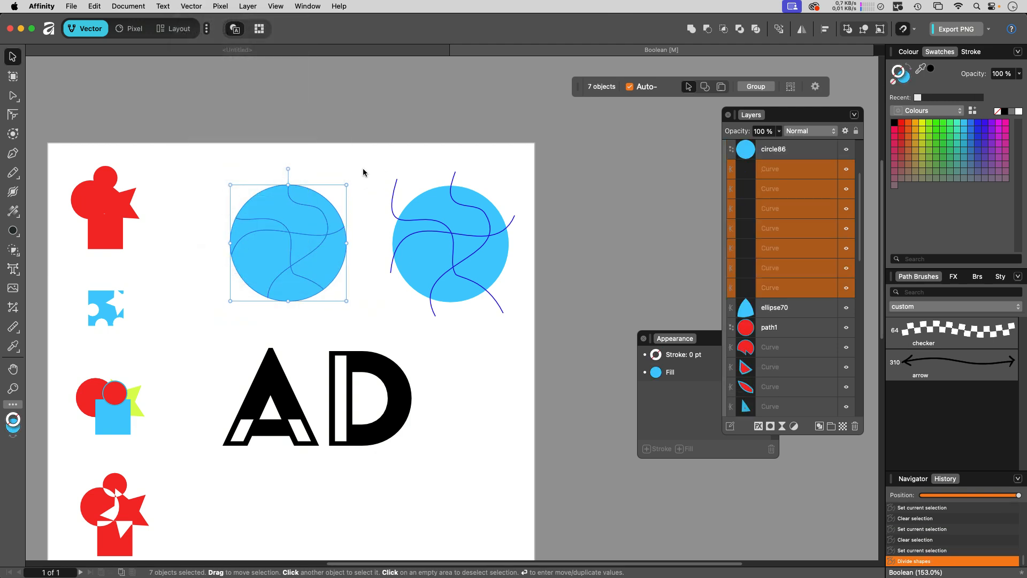
- Pull the two upper pieces of the divided blue circle away from the rest of it
left_click(375, 171)
left_click_drag(324, 199, 335, 176)
left_click_drag(273, 193, 259, 168)
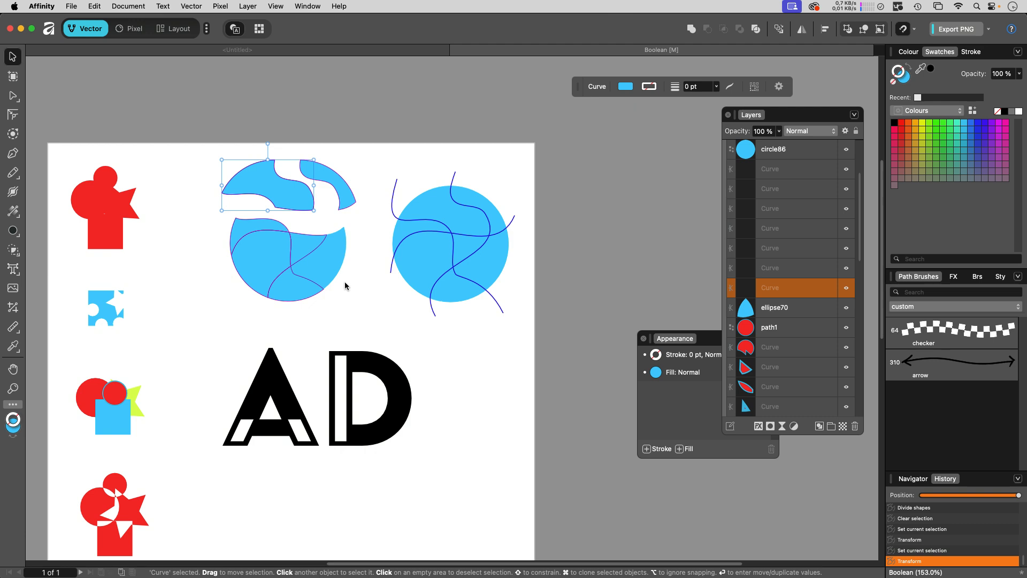
left_click(373, 338)
- Convert the AD text to curves and ungroup it into separate letters
scroll(390, 289, "down", 4)
left_click(393, 270)
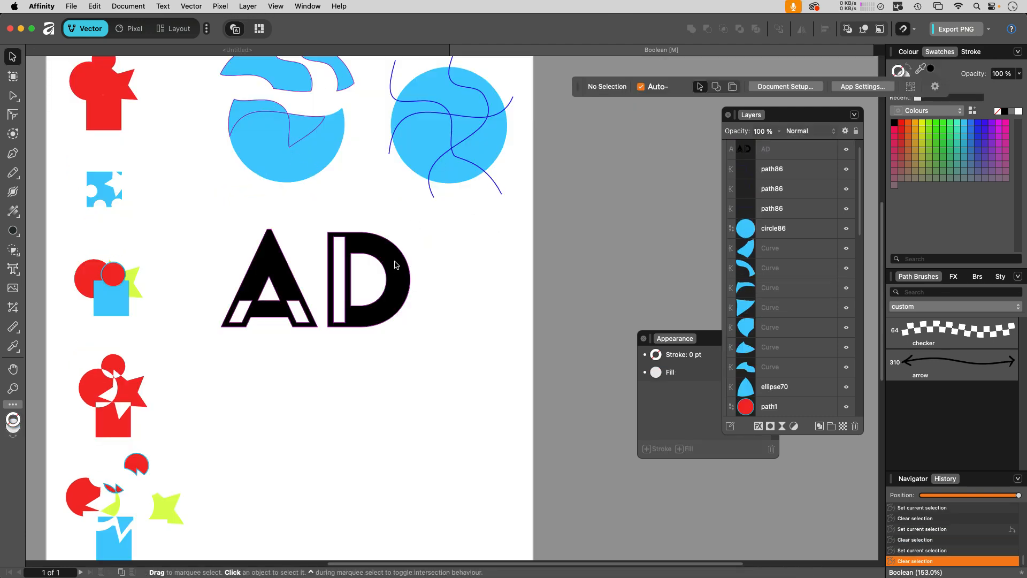
left_click(402, 270)
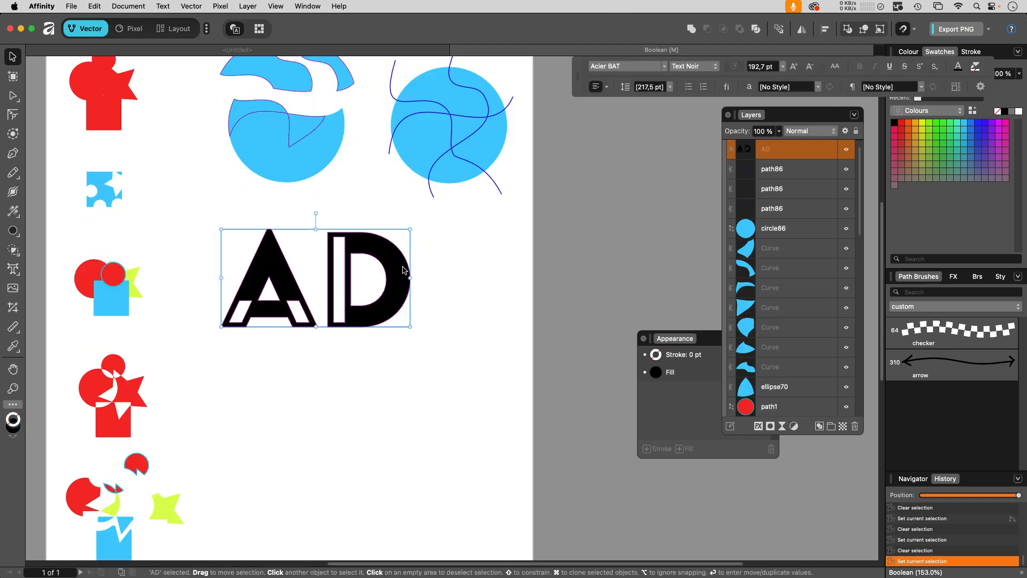
left_click(191, 6)
left_click(202, 70)
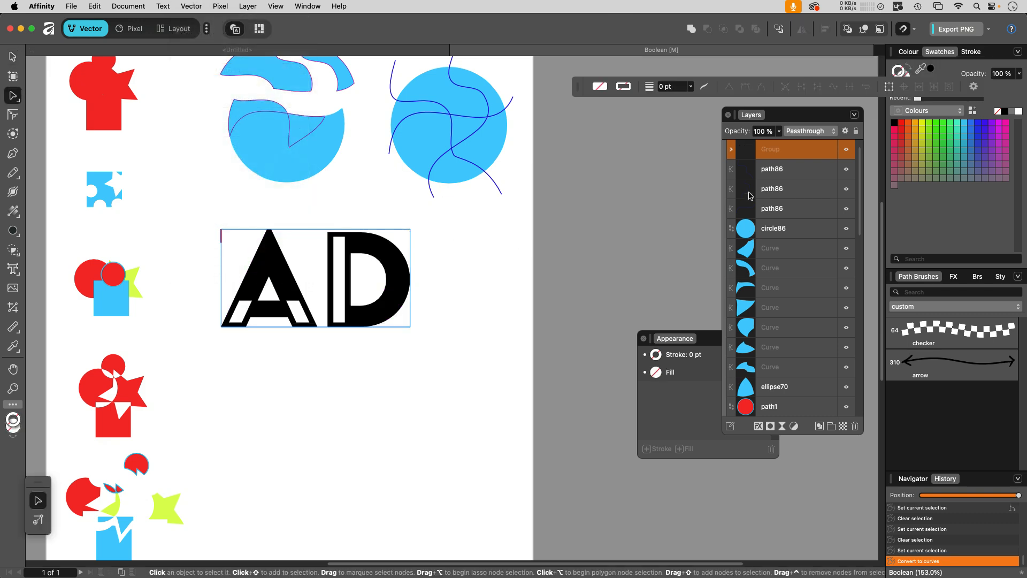
left_click(249, 6)
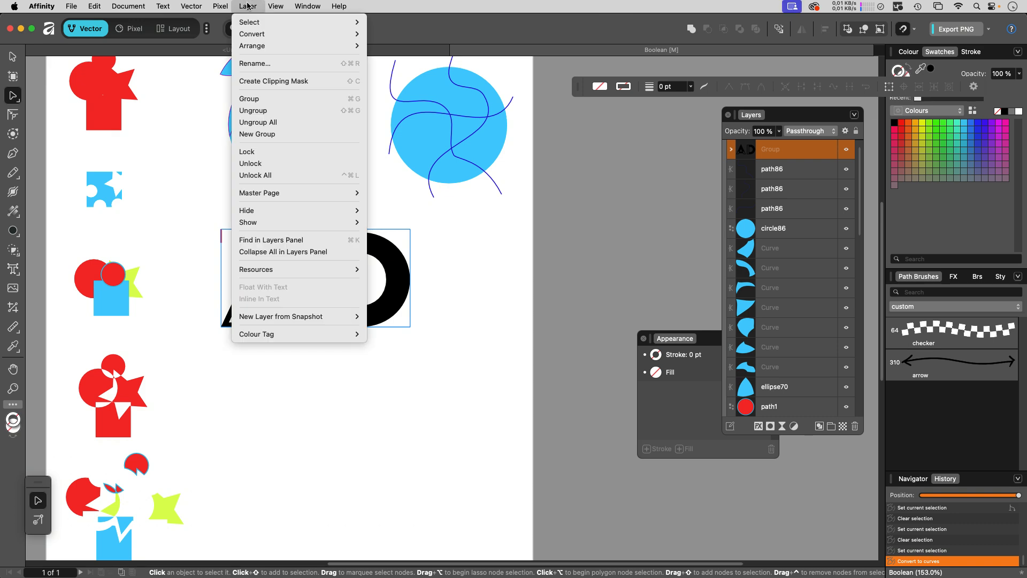
left_click(259, 110)
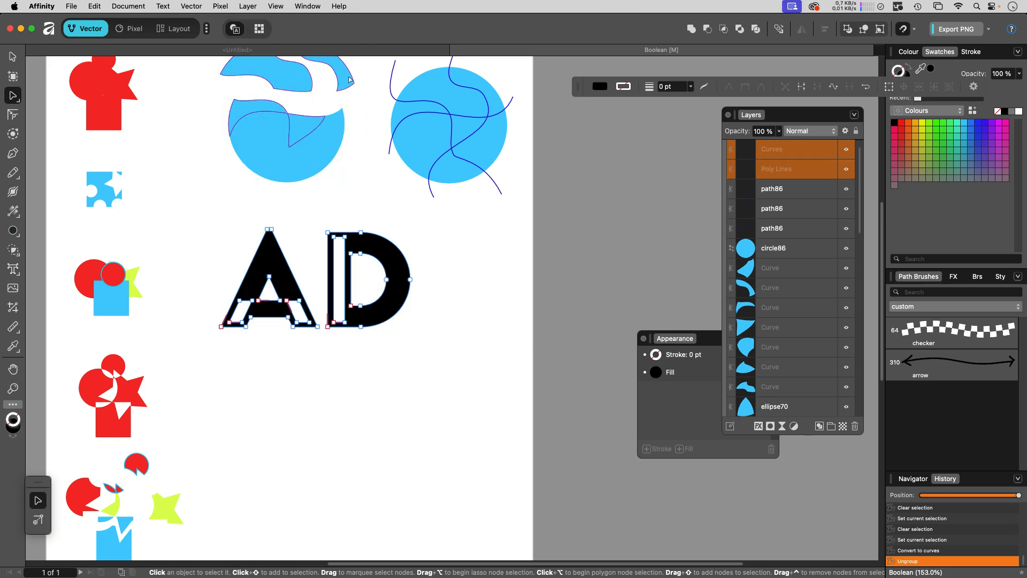
- Try Separate Curves on the A and D letter shapes, and undo it
left_click(186, 4)
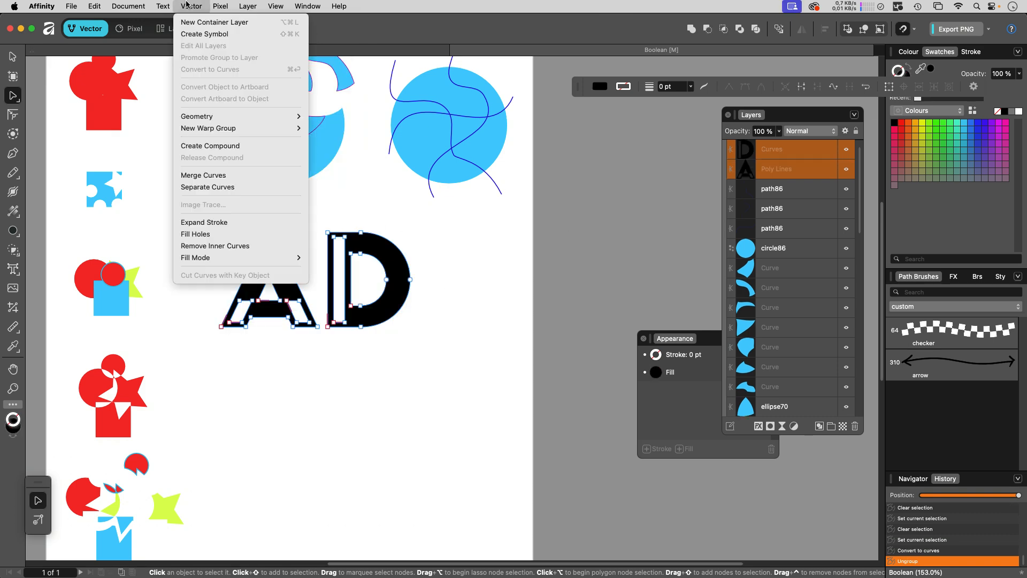
left_click(225, 191)
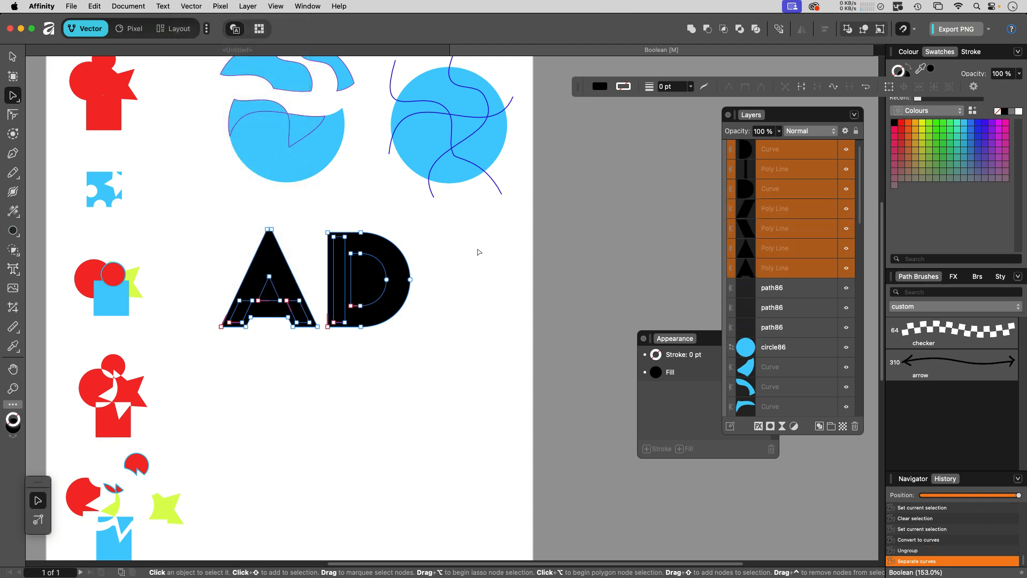
key("super+z")
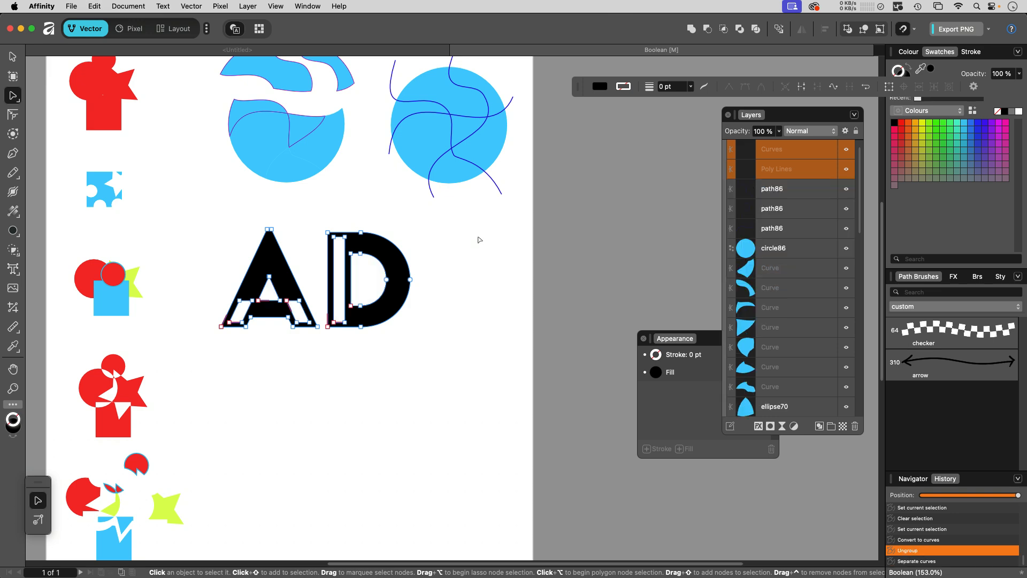
- Try Fill Holes on the letter D alone, and undo it
key("v")
left_click(403, 287)
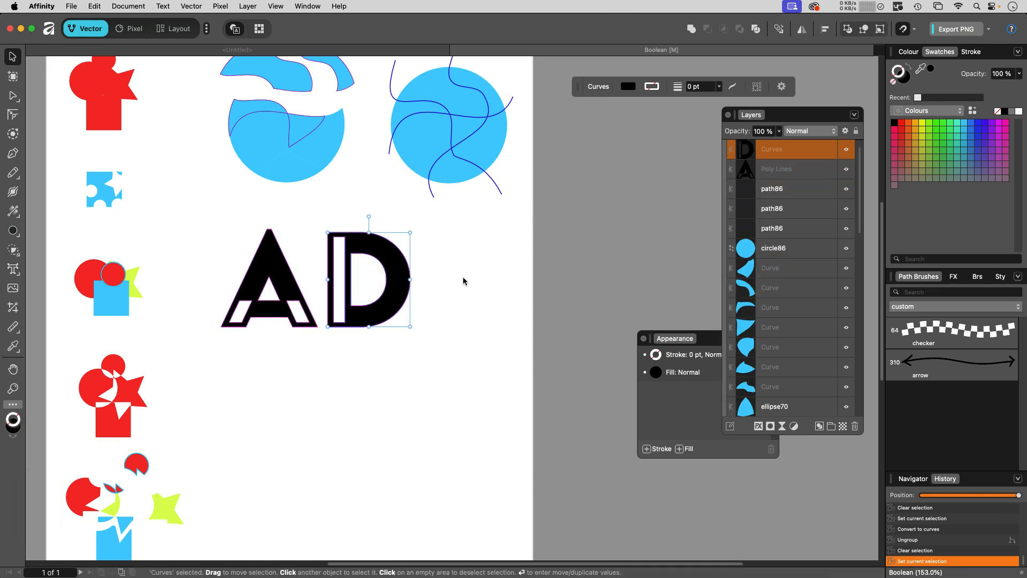
left_click(196, 6)
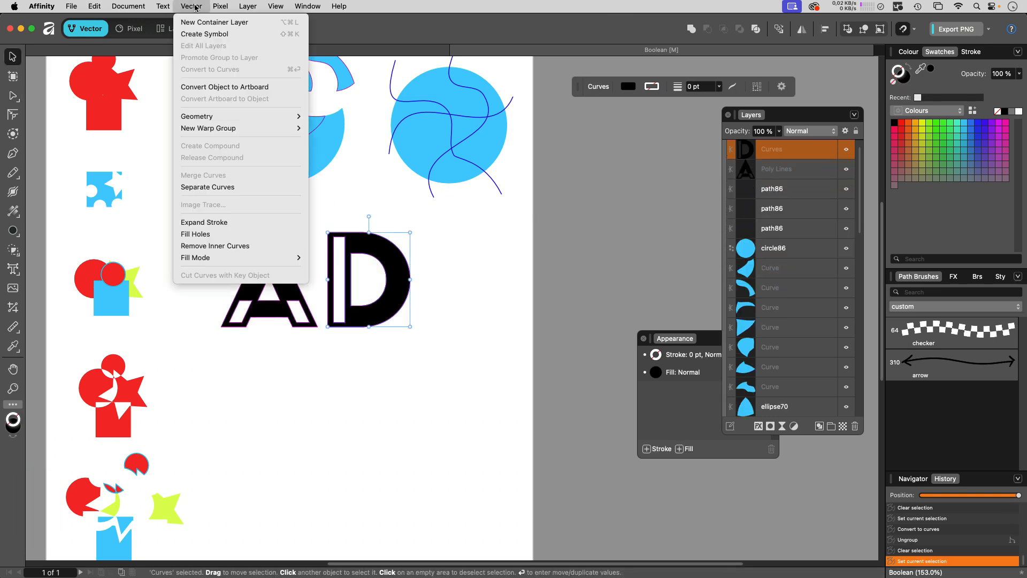
left_click(214, 235)
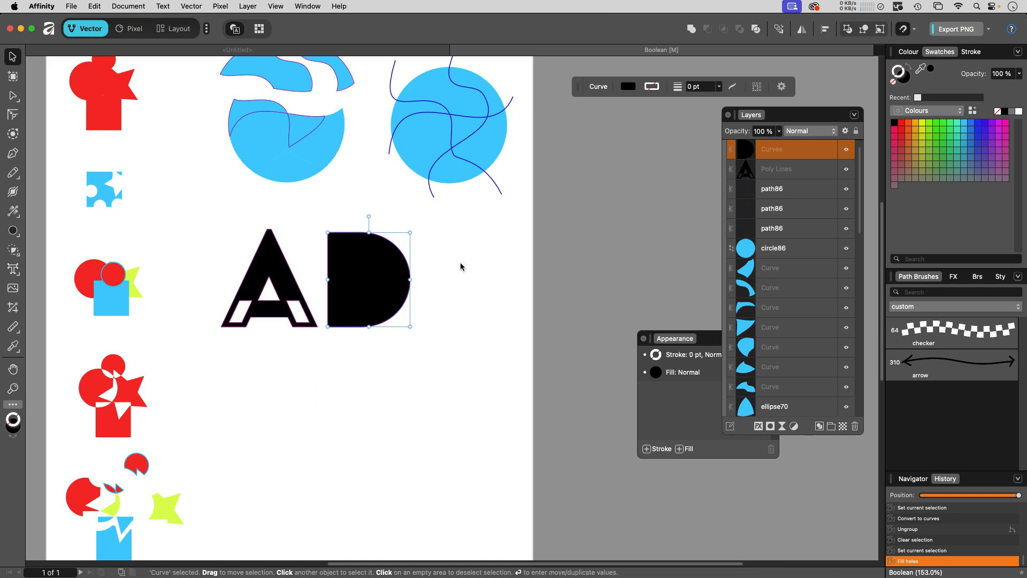
key("super+z")
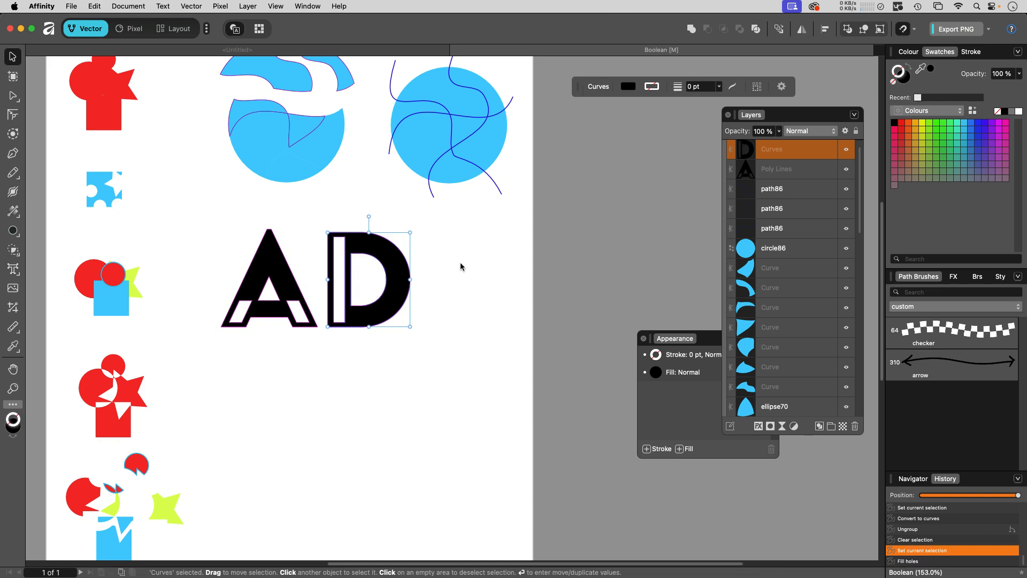
- Apply Remove Inner Curves to the letter D and deselect it
left_click(187, 7)
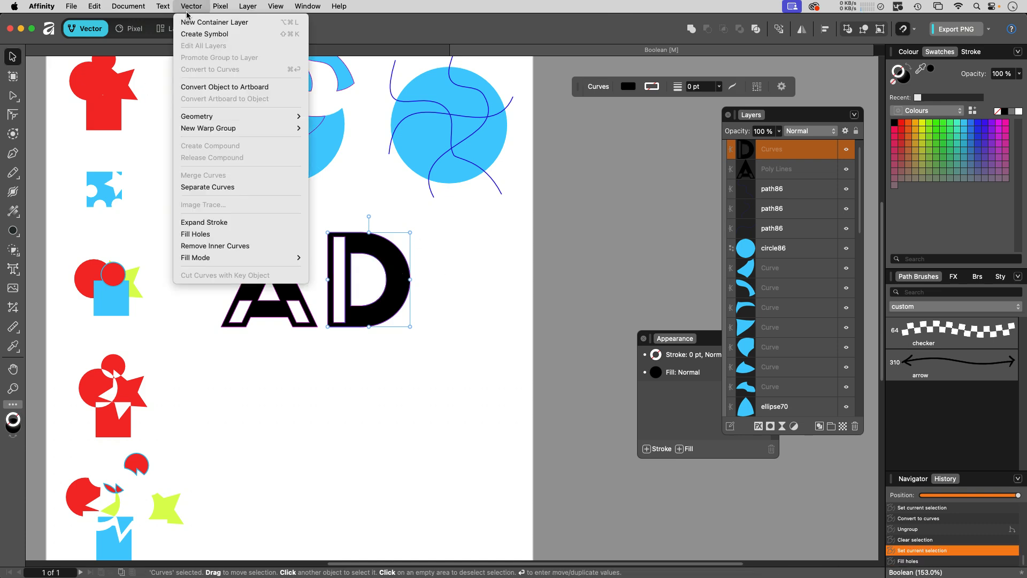
left_click(219, 246)
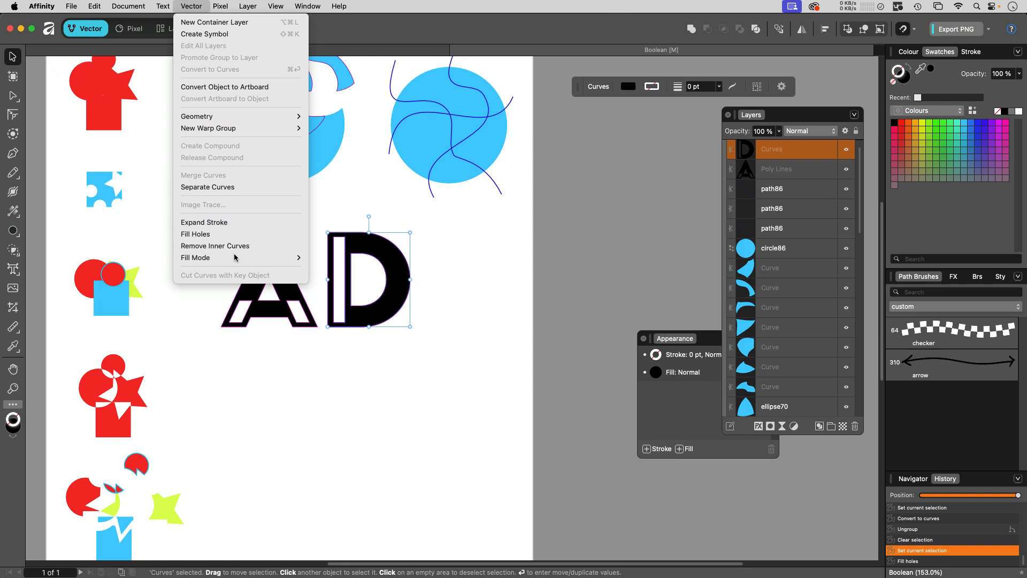
left_click(451, 287)
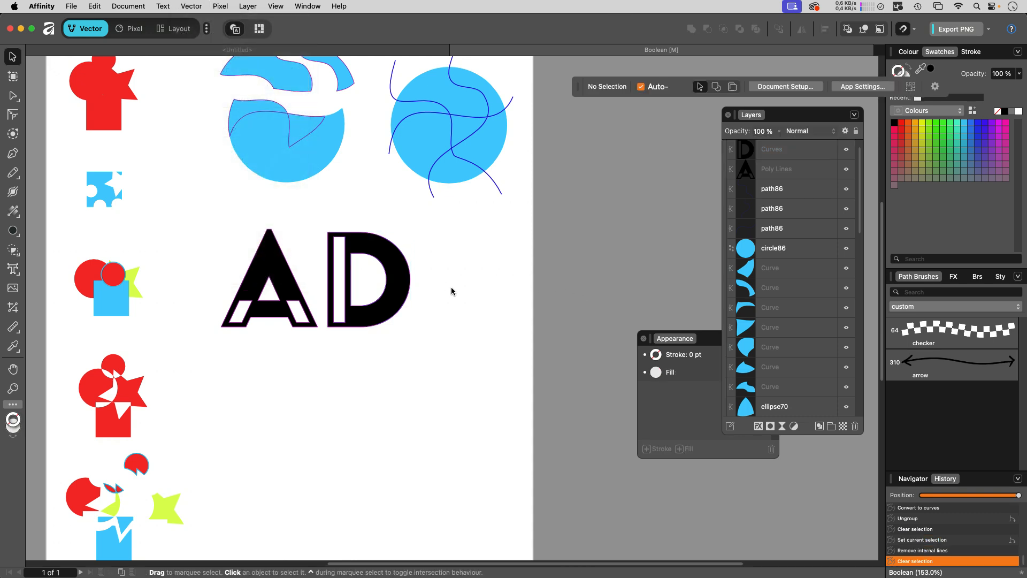
- Draw a large circle below the AD lettering and a circle about half its diameter inside it, roughly centred
left_click(13, 230)
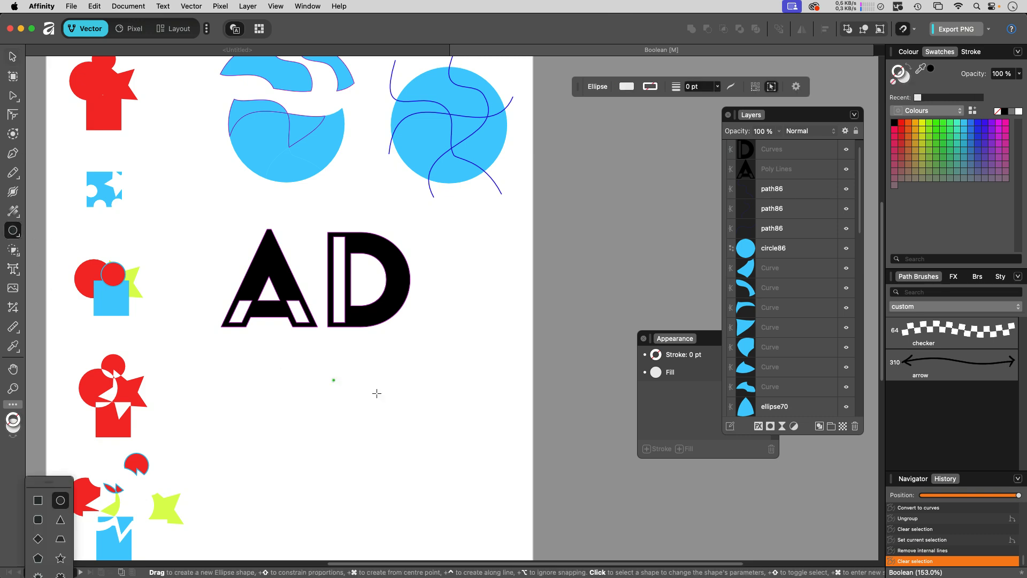
left_click_drag(266, 375, 386, 495)
left_click_drag(297, 408, 359, 470)
key("v")
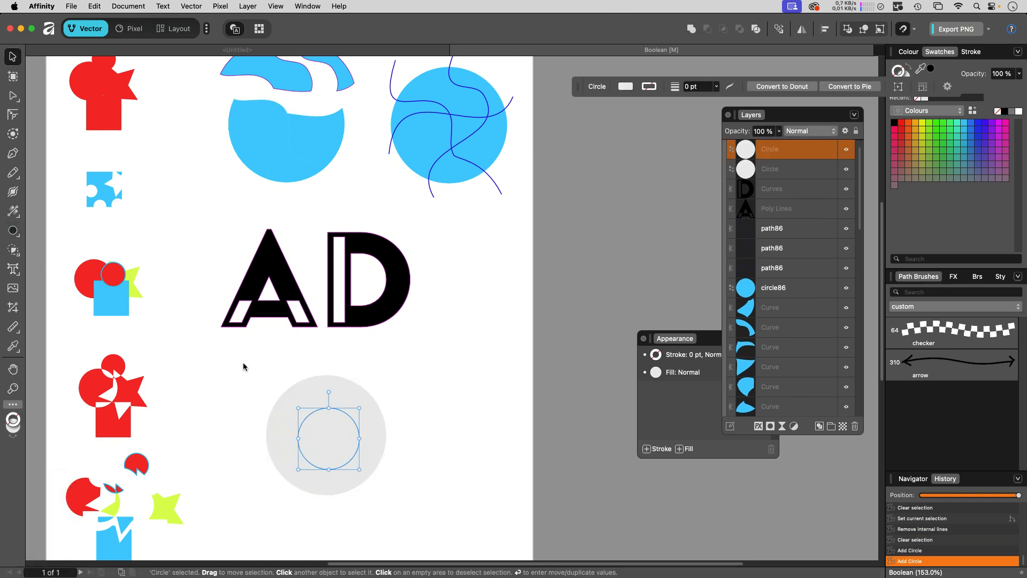
- Merge the large circle and the small circle inside it with Merge Curves
left_click_drag(238, 361, 422, 505)
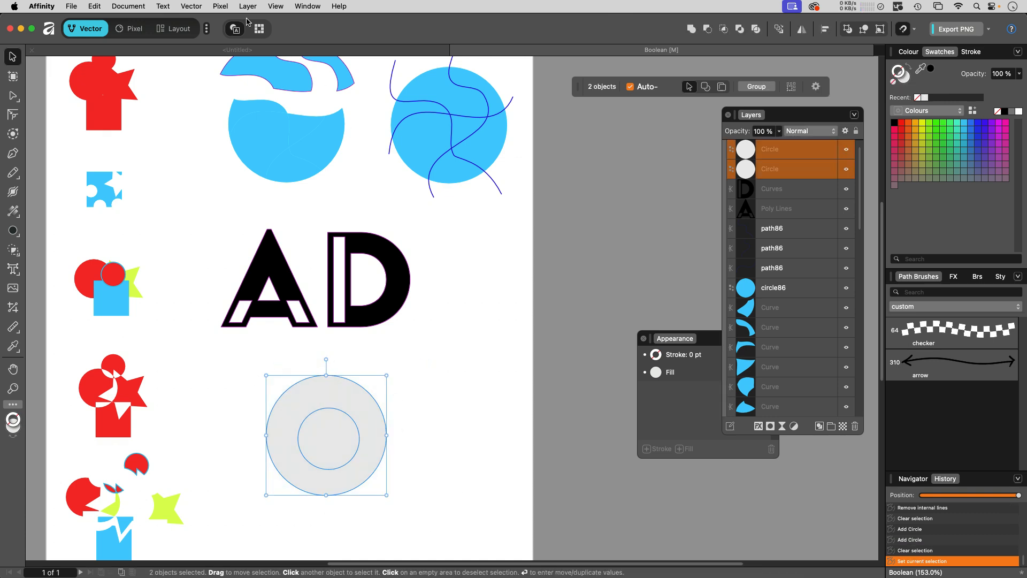
left_click(198, 6)
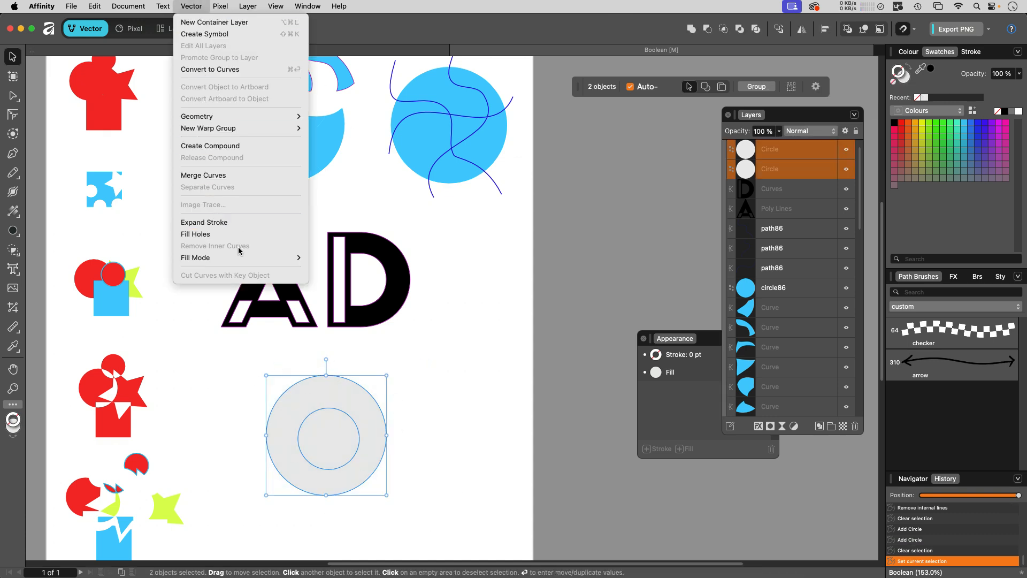
left_click(227, 175)
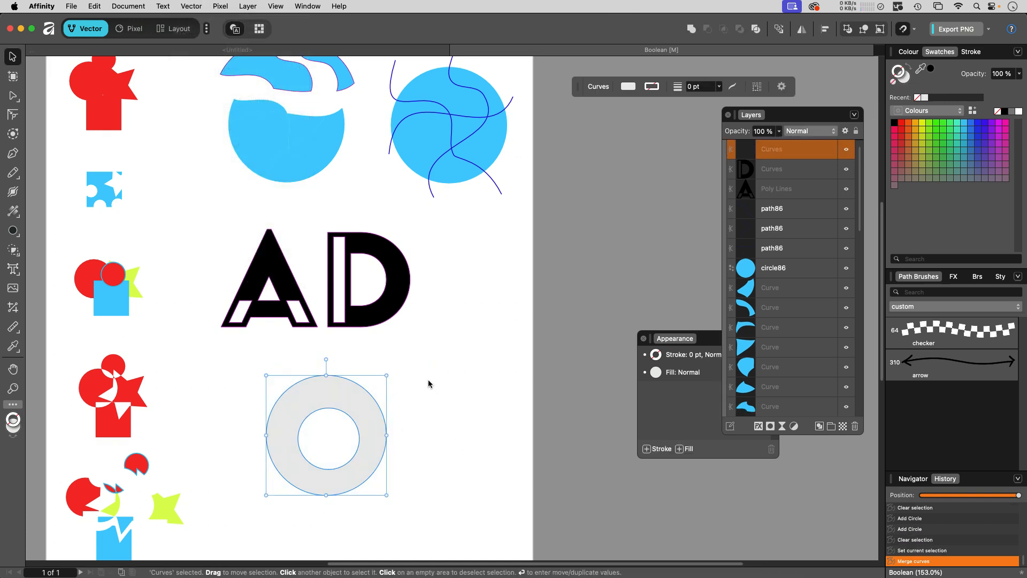
- Set the fill mode of the merged circles to Winding (Non-Zero) and deselect them
left_click(189, 7)
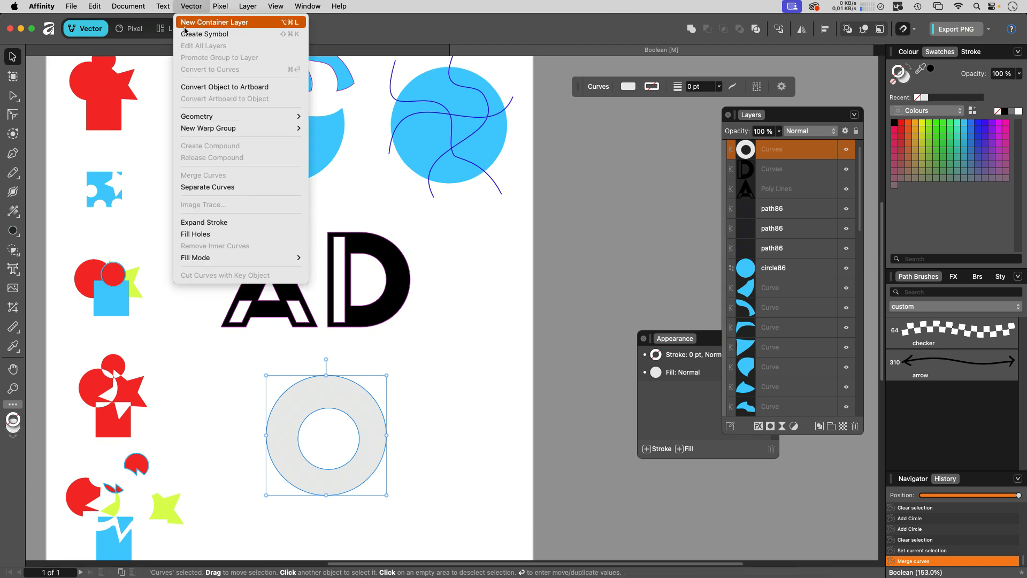
mouse_move(201, 258)
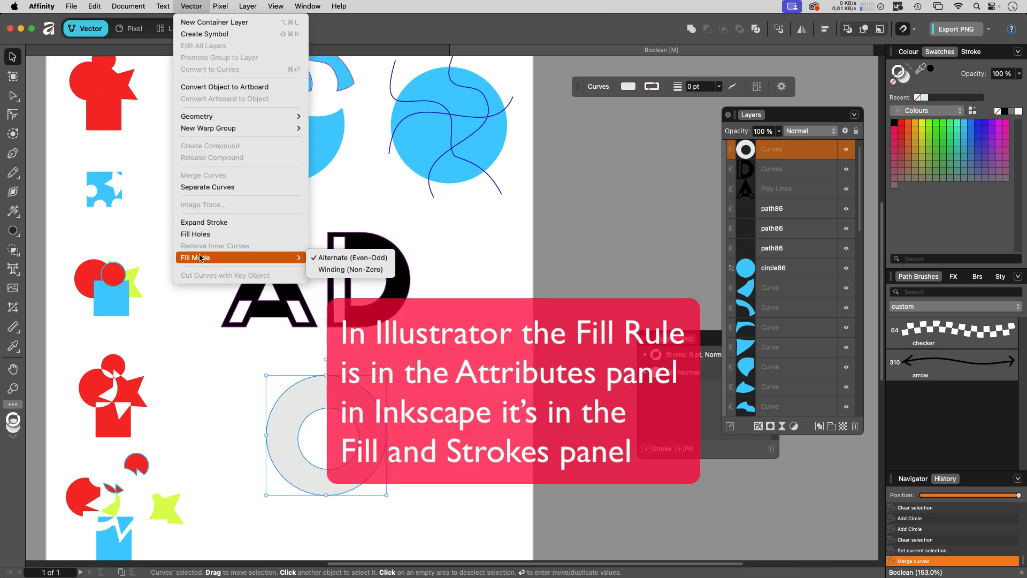
left_click(370, 269)
left_click(435, 470)
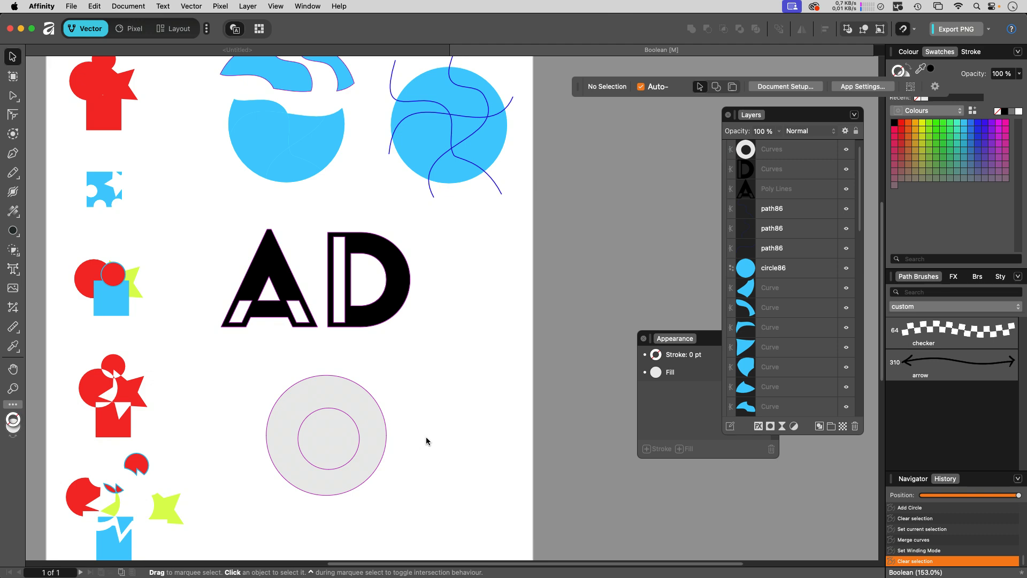
- Apply Remove Inner Curves to the merged circles below the AD lettering
left_click(372, 413)
left_click(188, 5)
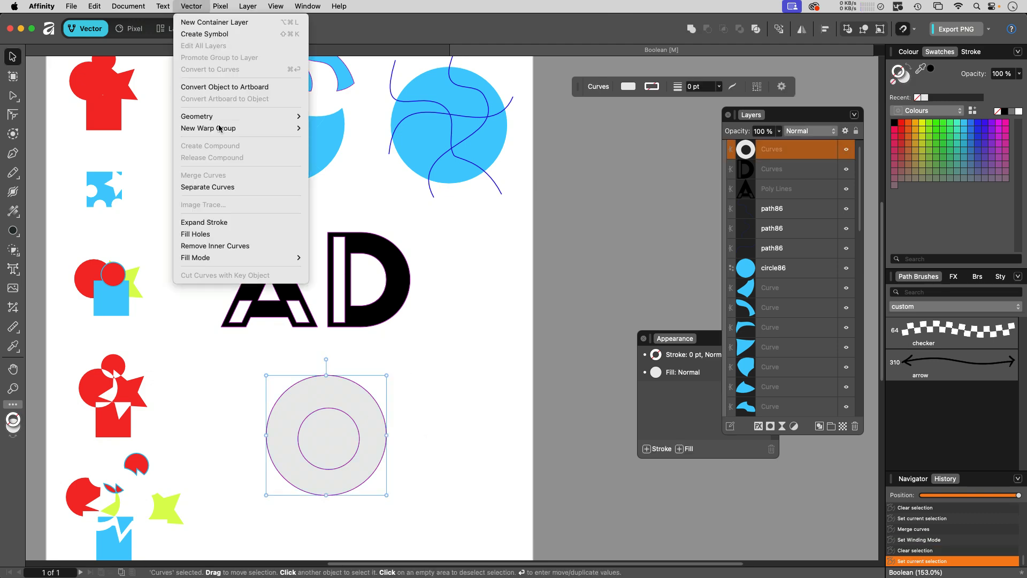
left_click(231, 245)
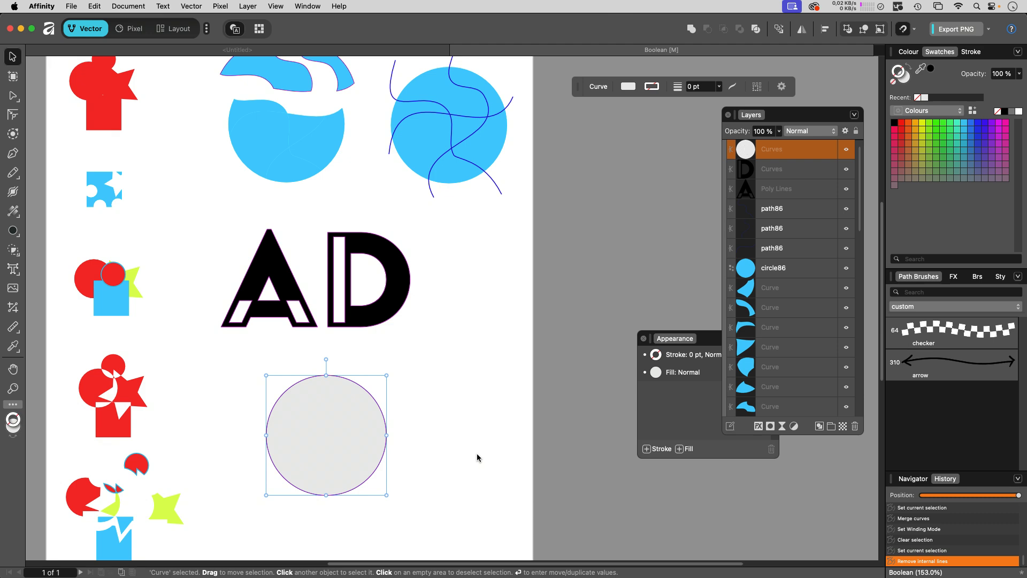